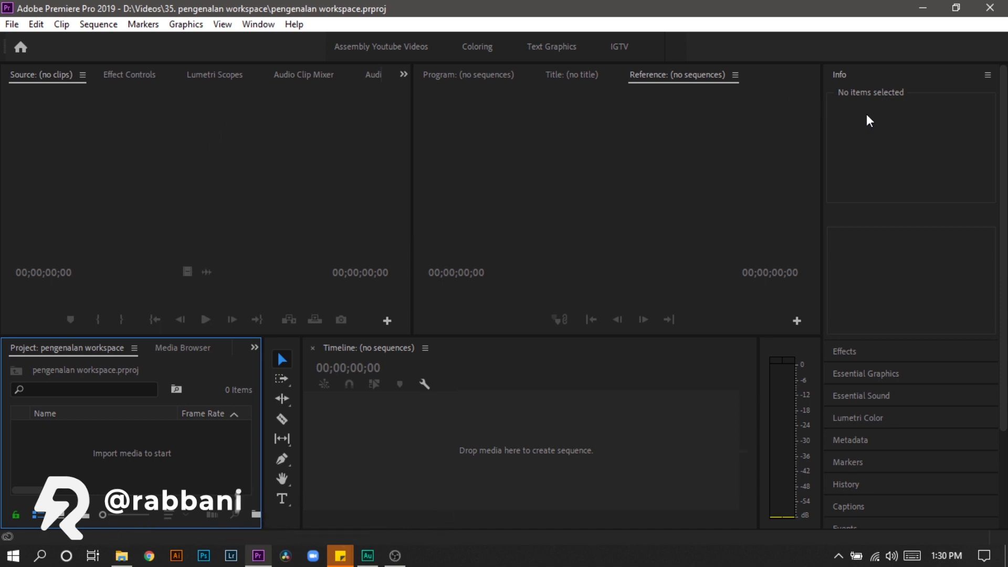
Step: Close the Info, Essential Sound and three other unneeded panels beside Essential Graphics
{"action": "right_click", "coordinate": [840, 73]}
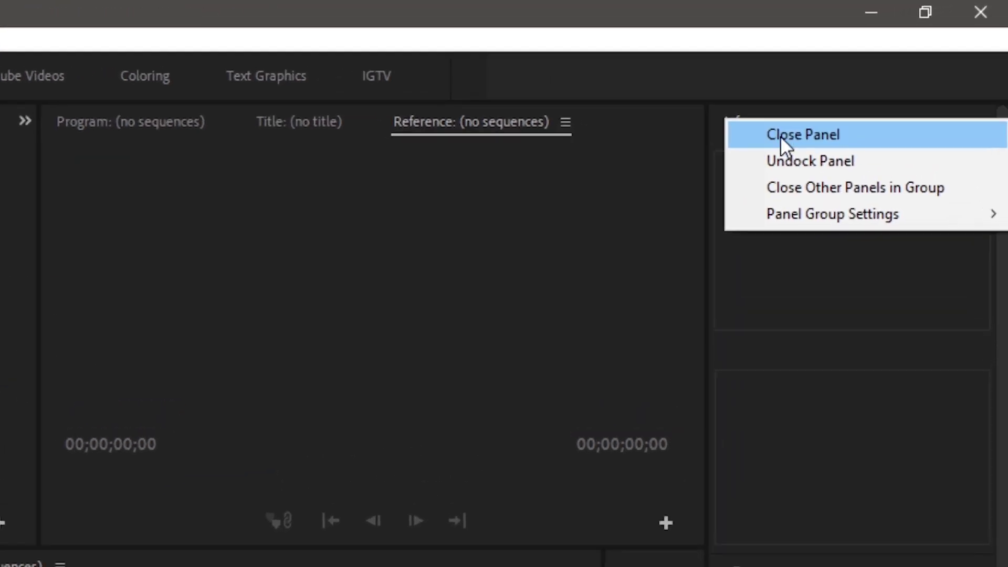
{"action": "left_click", "coordinate": [780, 135]}
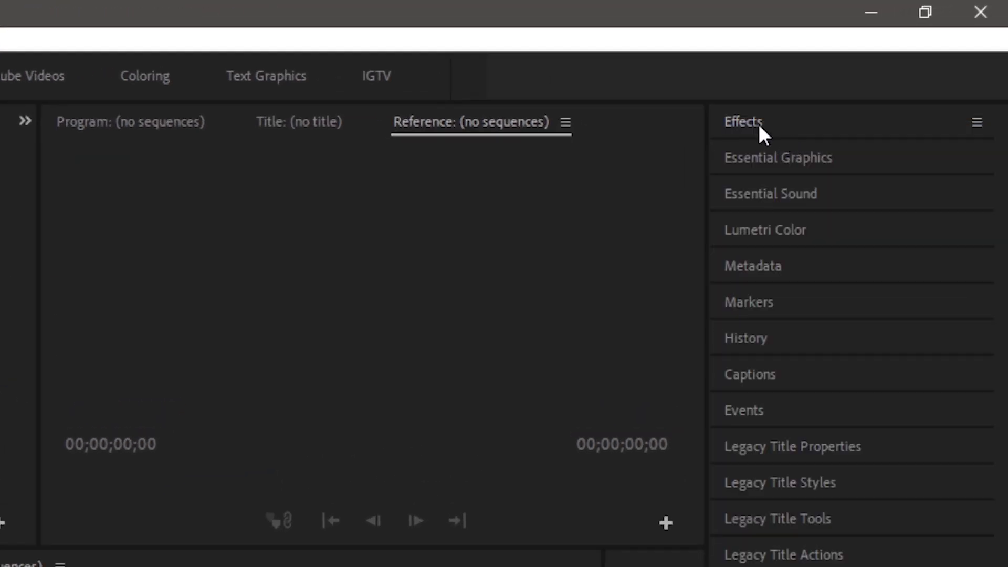
{"action": "left_click", "coordinate": [757, 161]}
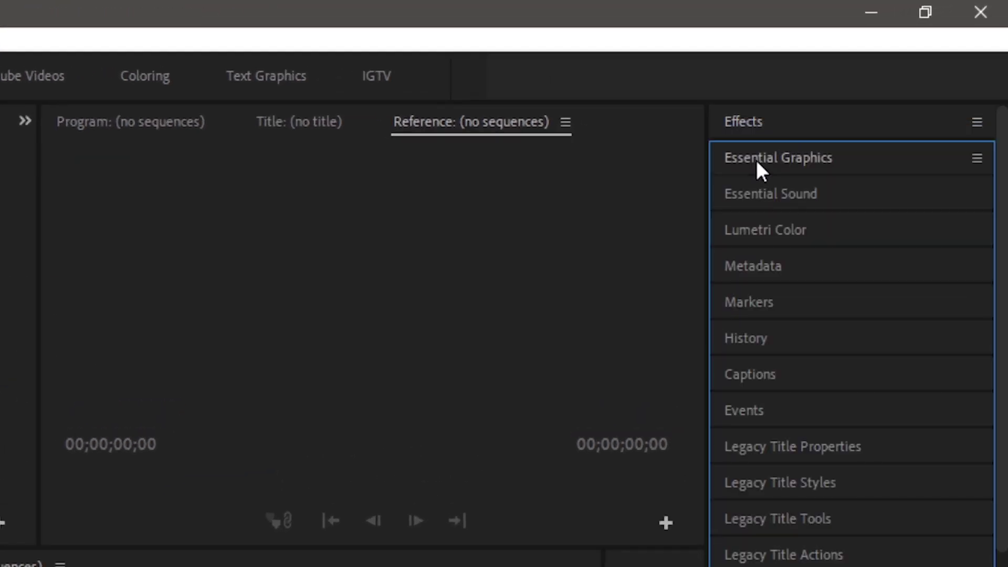
{"action": "right_click", "coordinate": [768, 193]}
{"action": "left_click", "coordinate": [778, 206]}
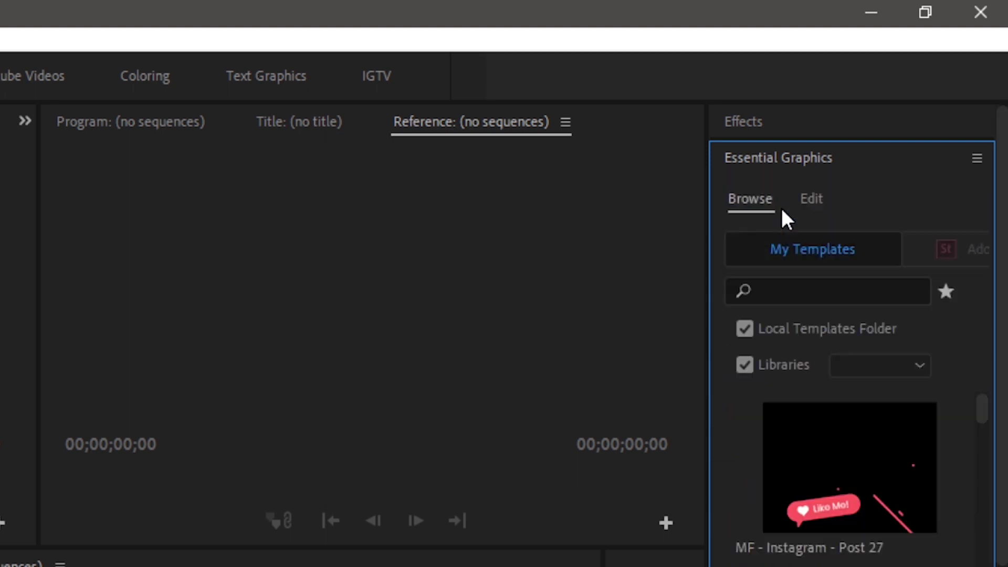
{"action": "right_click", "coordinate": [775, 197]}
{"action": "left_click", "coordinate": [801, 205]}
{"action": "left_click", "coordinate": [757, 158]}
{"action": "right_click", "coordinate": [762, 202]}
{"action": "left_click", "coordinate": [764, 208]}
{"action": "left_click", "coordinate": [767, 156]}
{"action": "right_click", "coordinate": [765, 205]}
{"action": "left_click", "coordinate": [770, 209]}
{"action": "left_click", "coordinate": [773, 157]}
Step: Close the History, Events and Captions panels
{"action": "right_click", "coordinate": [750, 207]}
{"action": "left_click", "coordinate": [759, 218]}
{"action": "right_click", "coordinate": [750, 230]}
{"action": "left_click", "coordinate": [758, 241]}
{"action": "right_click", "coordinate": [770, 195]}
{"action": "left_click", "coordinate": [775, 209]}
Step: Close the Legacy Title Properties, Styles, Tools and Actions panels and the Timecode panel
{"action": "left_click", "coordinate": [773, 157]}
{"action": "right_click", "coordinate": [770, 193]}
{"action": "left_click", "coordinate": [780, 209]}
{"action": "left_click", "coordinate": [774, 168]}
{"action": "right_click", "coordinate": [784, 193]}
{"action": "left_click", "coordinate": [792, 209]}
{"action": "left_click", "coordinate": [782, 167]}
{"action": "right_click", "coordinate": [782, 194]}
{"action": "left_click", "coordinate": [788, 211]}
{"action": "left_click", "coordinate": [781, 167]}
{"action": "right_click", "coordinate": [780, 205]}
{"action": "left_click", "coordinate": [792, 217]}
{"action": "left_click", "coordinate": [782, 167]}
{"action": "right_click", "coordinate": [778, 194]}
{"action": "left_click", "coordinate": [779, 204]}
Step: Close the Reference monitor, Title, Media Browser and Libraries panels
{"action": "right_click", "coordinate": [450, 126]}
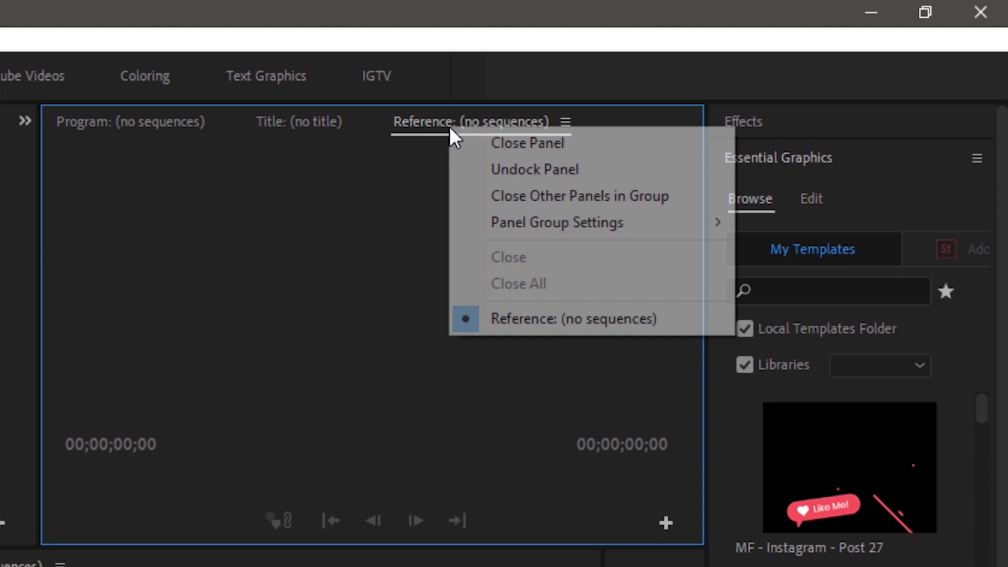
{"action": "left_click", "coordinate": [476, 142]}
{"action": "right_click", "coordinate": [276, 129]}
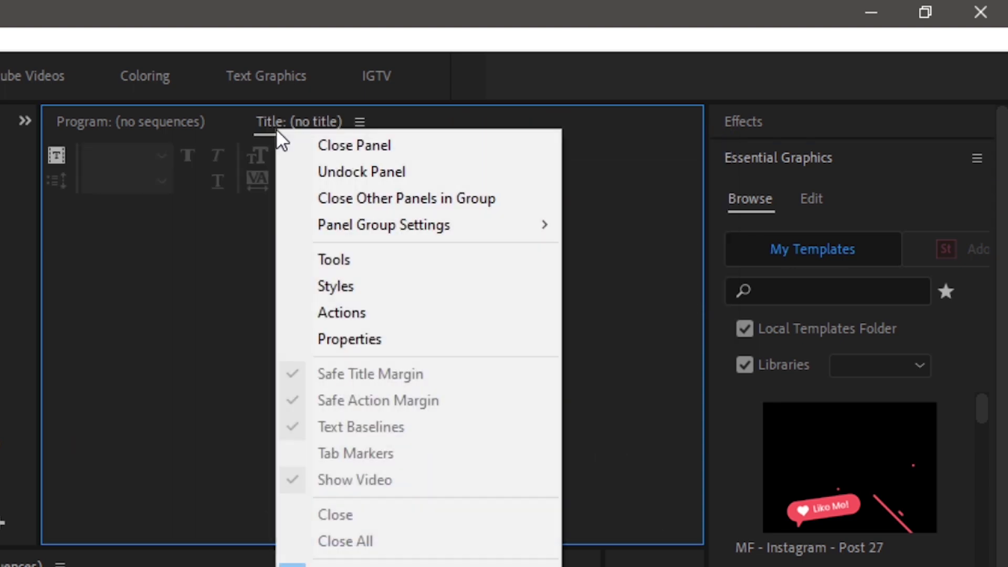
{"action": "left_click", "coordinate": [324, 144]}
{"action": "left_click", "coordinate": [247, 203]}
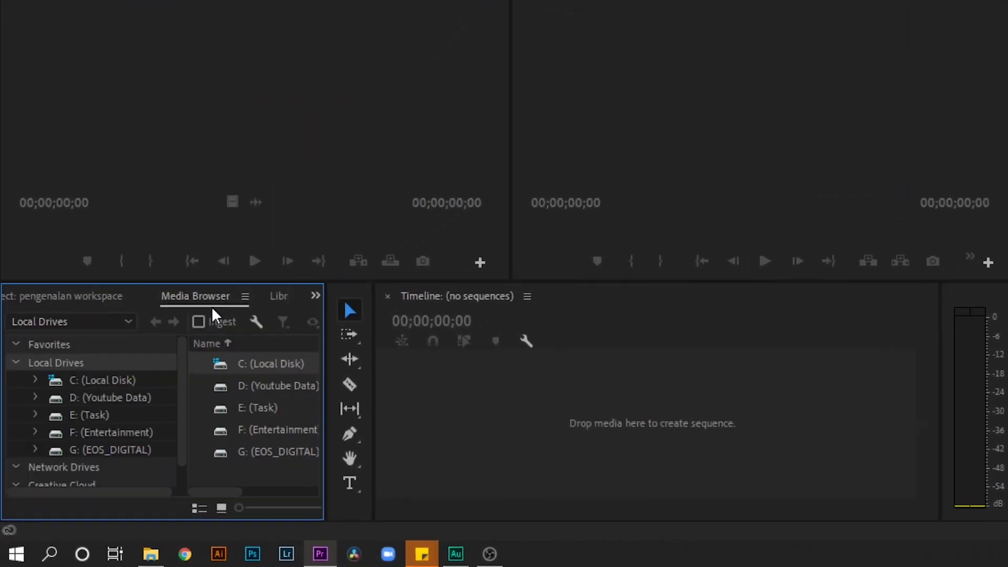
{"action": "right_click", "coordinate": [247, 203]}
{"action": "left_click", "coordinate": [278, 213]}
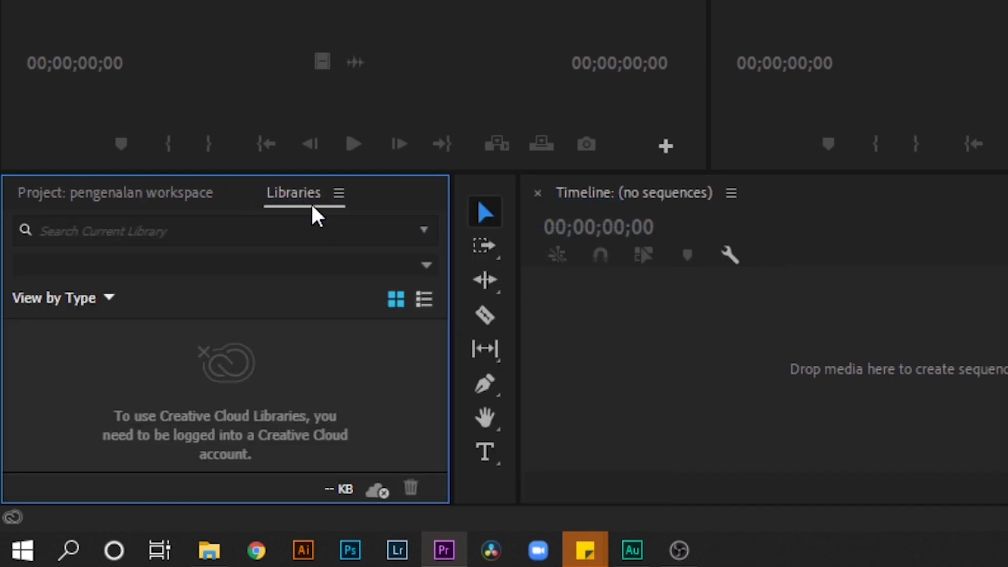
{"action": "right_click", "coordinate": [309, 213]}
{"action": "left_click", "coordinate": [315, 212]}
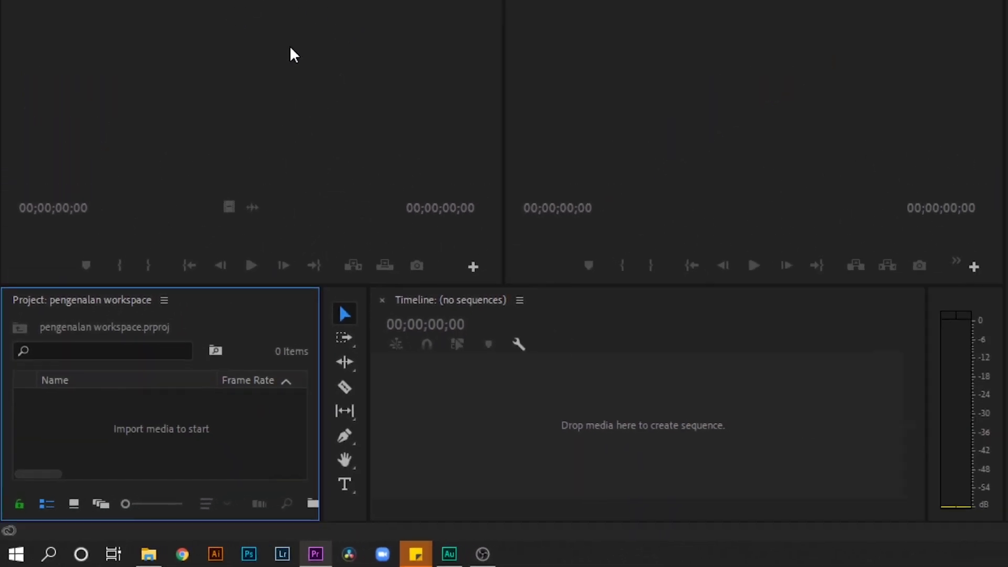
Step: Close the Lumetri Scopes, Audio Clip Mixer and Audio Track Mixer panels
{"action": "left_click", "coordinate": [213, 74]}
{"action": "right_click", "coordinate": [213, 74]}
{"action": "left_click", "coordinate": [212, 83]}
{"action": "right_click", "coordinate": [211, 79]}
{"action": "left_click", "coordinate": [397, 101]}
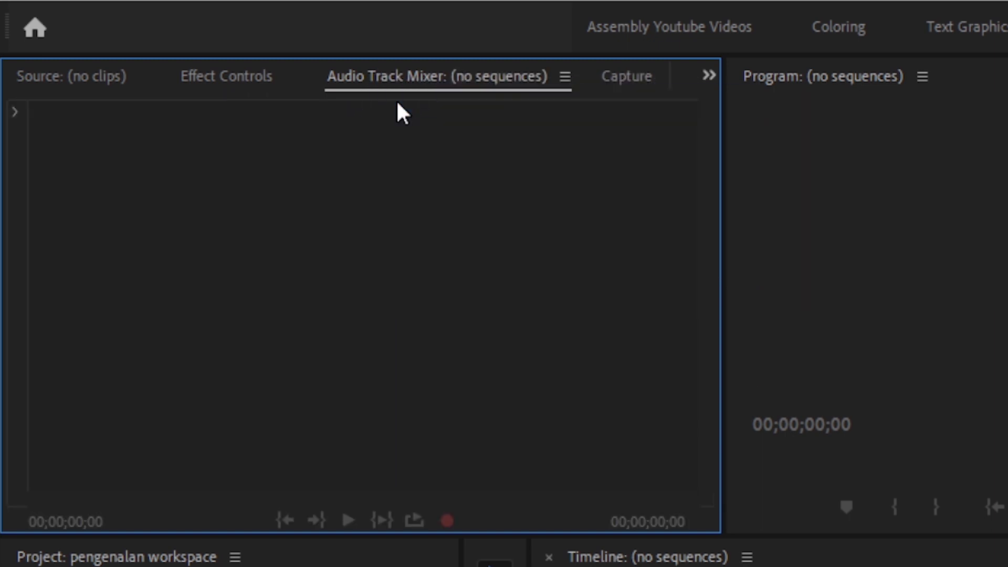
{"action": "right_click", "coordinate": [407, 78]}
{"action": "left_click", "coordinate": [436, 94]}
Step: Close the Capture, Edit To Tape and Progress panels
{"action": "right_click", "coordinate": [354, 76]}
{"action": "left_click", "coordinate": [380, 92]}
{"action": "right_click", "coordinate": [360, 72]}
{"action": "left_click", "coordinate": [386, 87]}
{"action": "right_click", "coordinate": [359, 78]}
{"action": "left_click", "coordinate": [562, 100]}
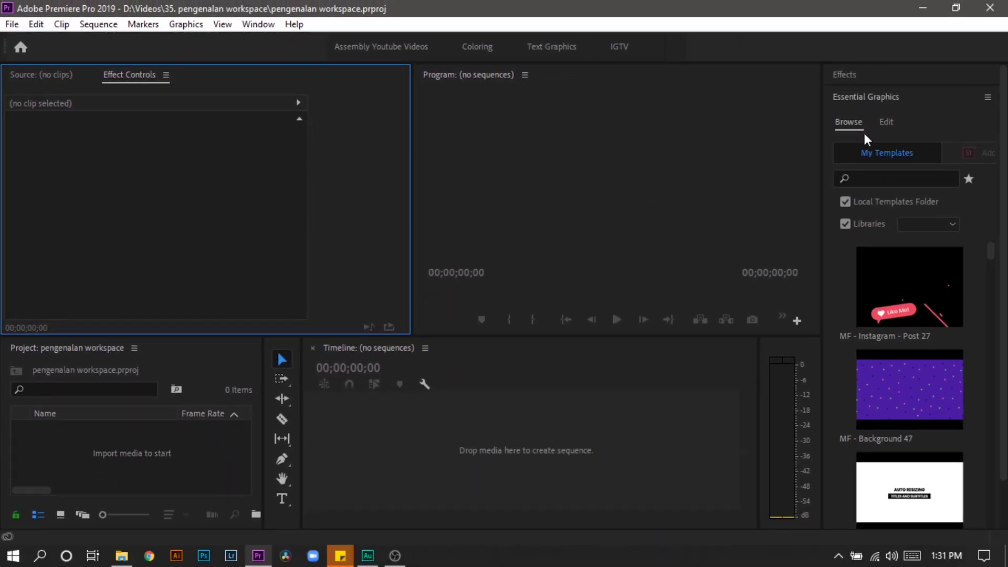
Step: Dock Essential Graphics and Project with Source/Effect Controls, then narrow that group to widen the Program monitor
{"action": "left_click", "coordinate": [871, 97]}
{"action": "mouse_move", "coordinate": [858, 98]}
{"action": "left_mouse_down"}
{"action": "mouse_move", "coordinate": [220, 126]}
{"action": "mouse_move", "coordinate": [159, 77]}
{"action": "left_mouse_up"}
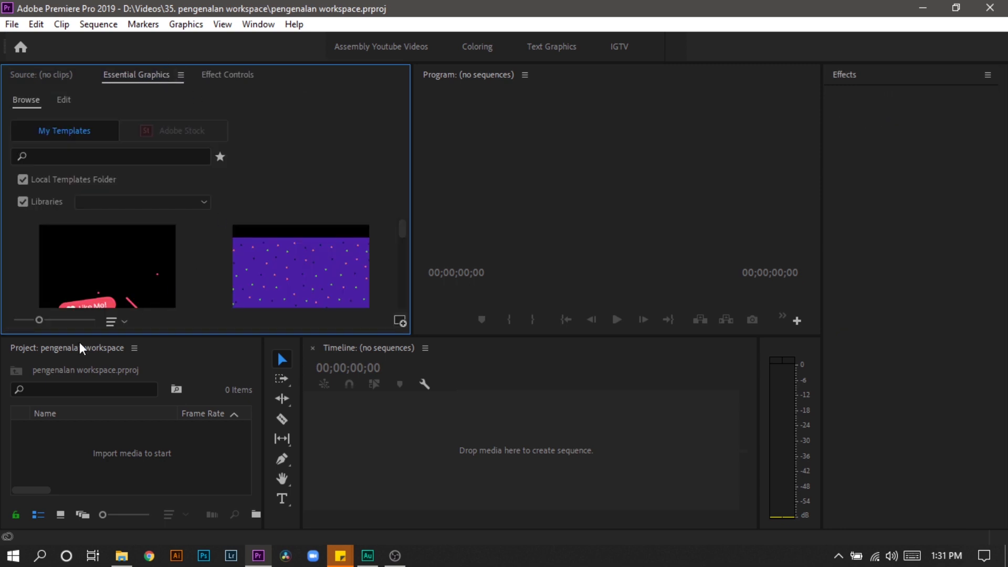
{"action": "left_click_drag", "start_coordinate": [52, 351], "coordinate": [138, 83]}
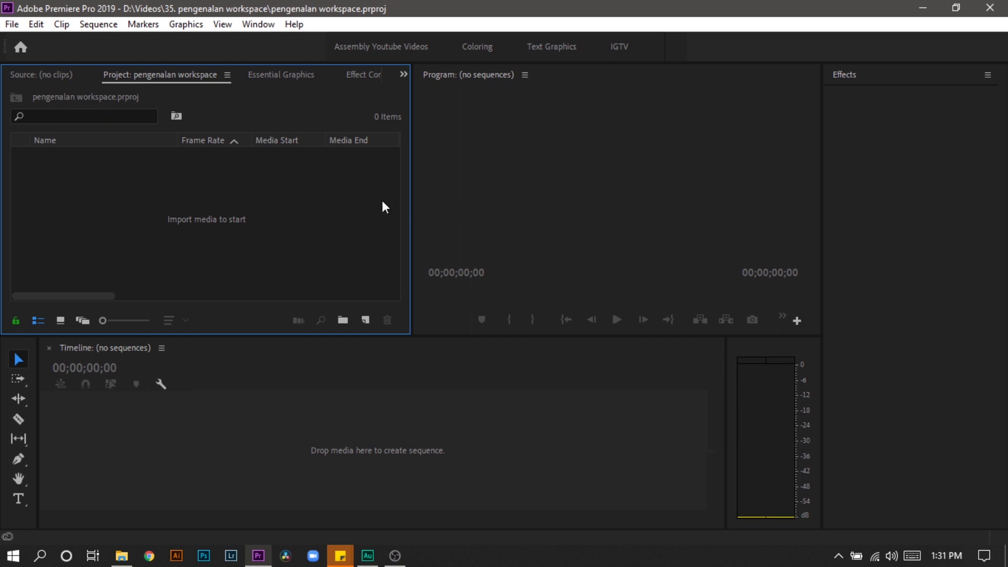
{"action": "left_click_drag", "start_coordinate": [363, 165], "coordinate": [390, 169]}
{"action": "left_click", "coordinate": [868, 79]}
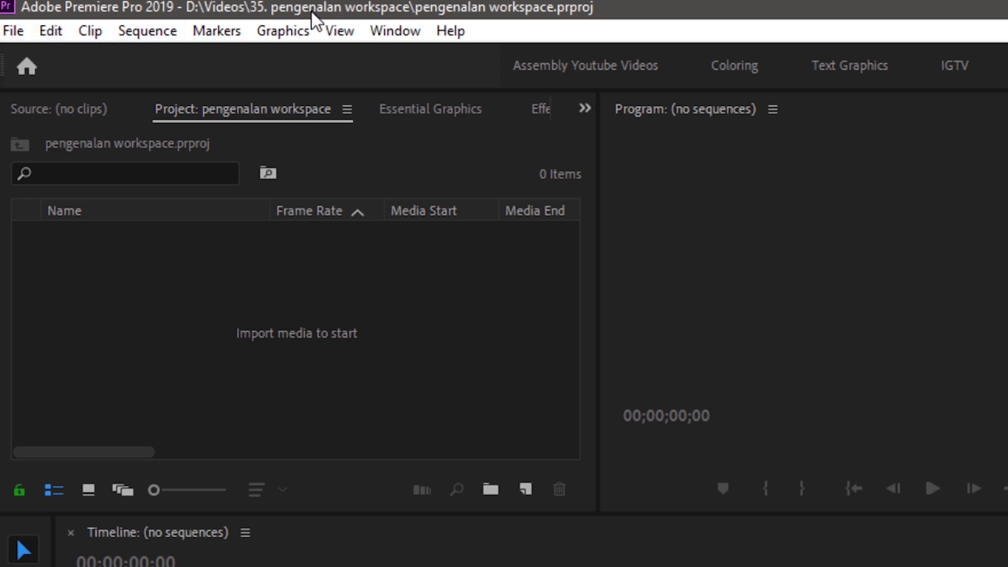
Step: Browse the menu bar from File across to the Window menu
{"action": "left_click", "coordinate": [7, 36]}
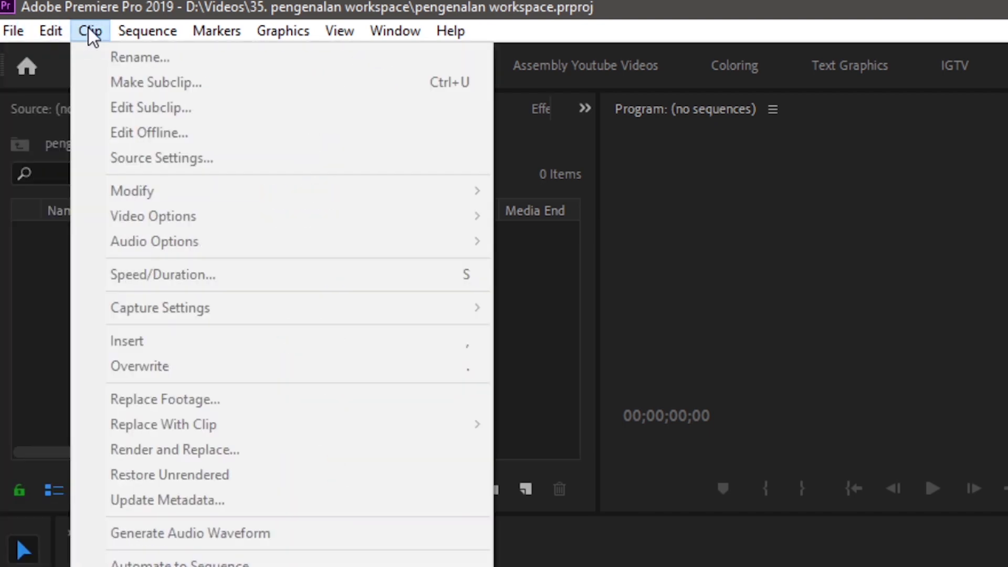
{"action": "mouse_move", "coordinate": [131, 30]}
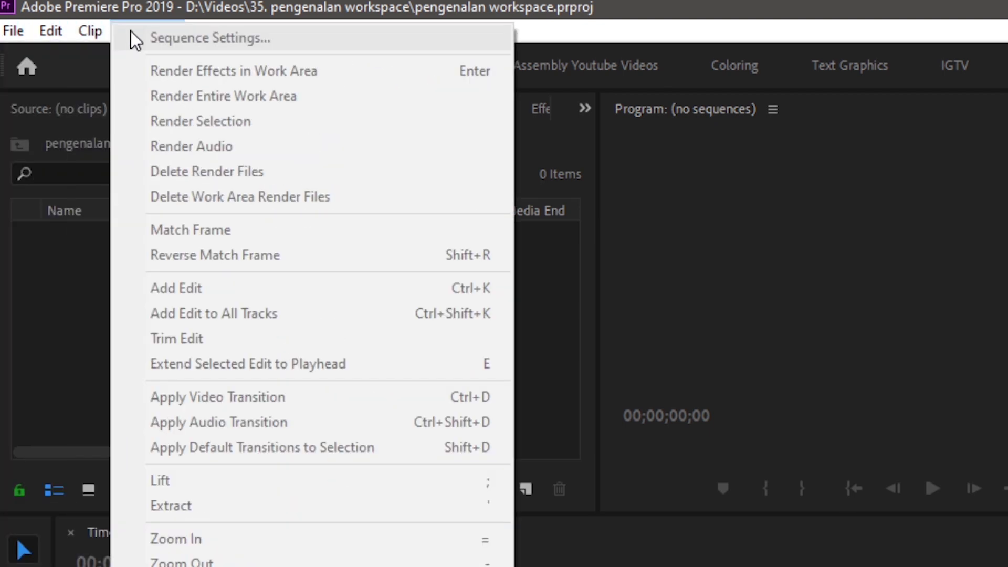
{"action": "mouse_move", "coordinate": [386, 30]}
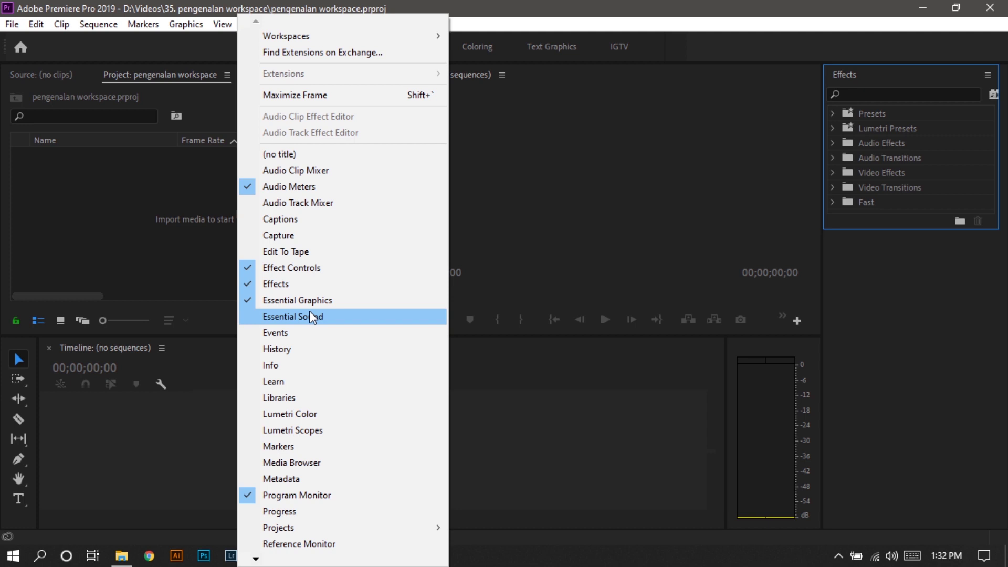
{"action": "left_click", "coordinate": [313, 317]}
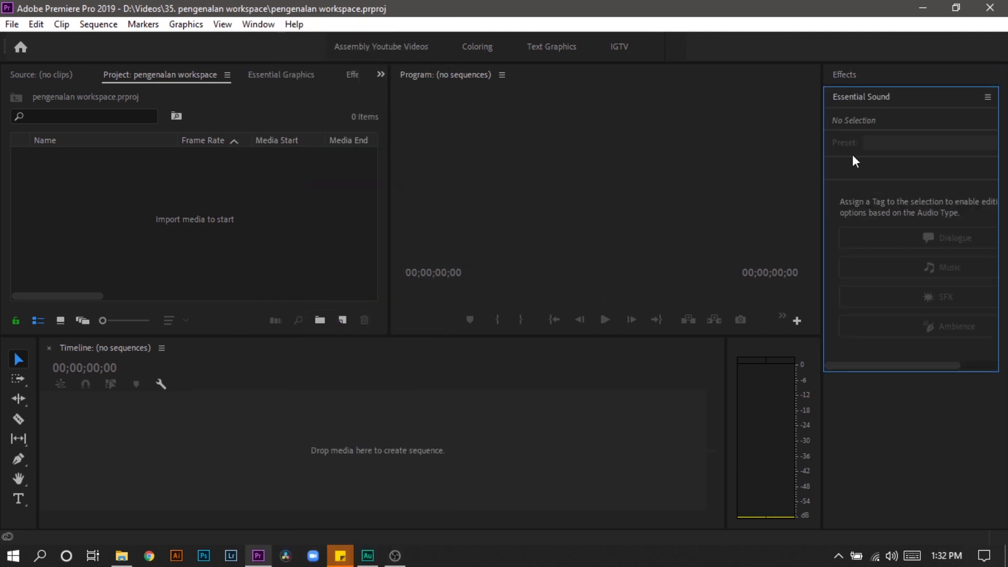
{"action": "right_click", "coordinate": [874, 102]}
{"action": "left_click", "coordinate": [872, 106]}
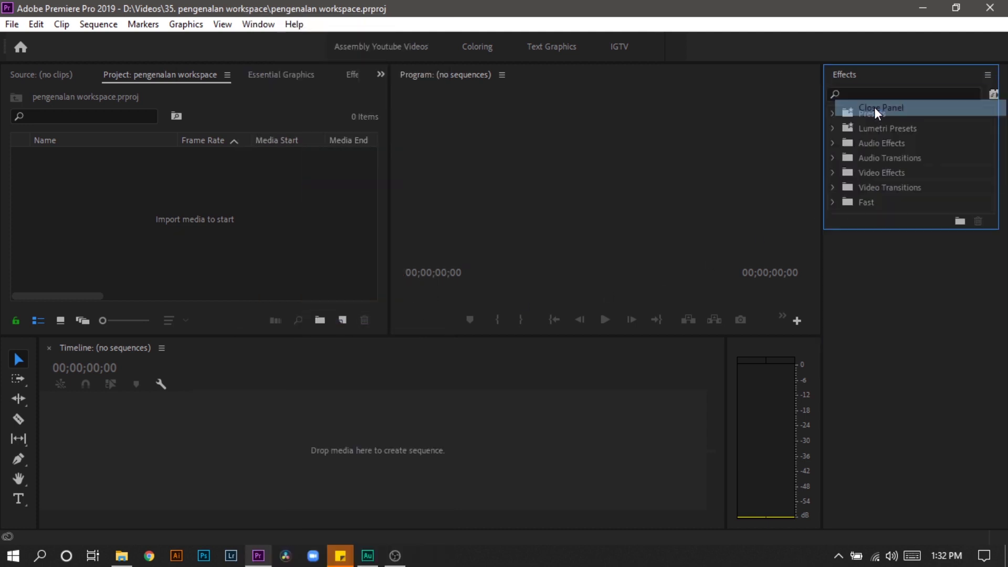
{"action": "left_click", "coordinate": [259, 24]}
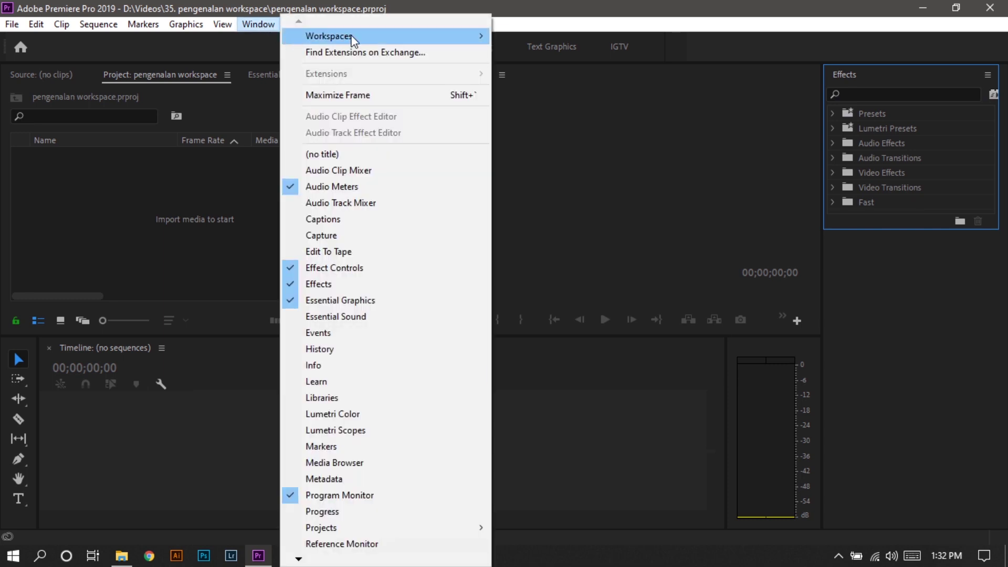
{"action": "mouse_move", "coordinate": [451, 36]}
{"action": "left_click", "coordinate": [278, 42]}
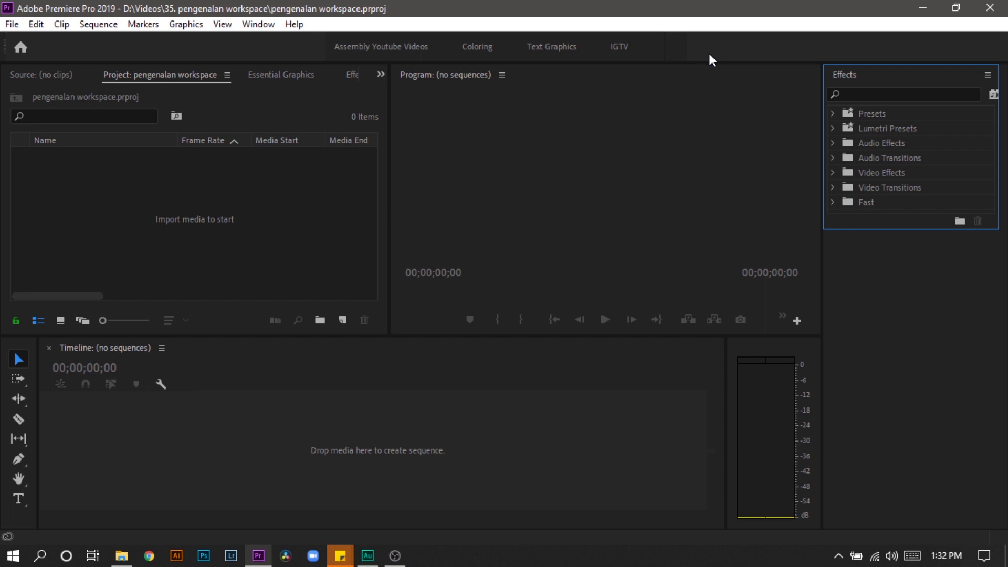
{"action": "left_click", "coordinate": [127, 78]}
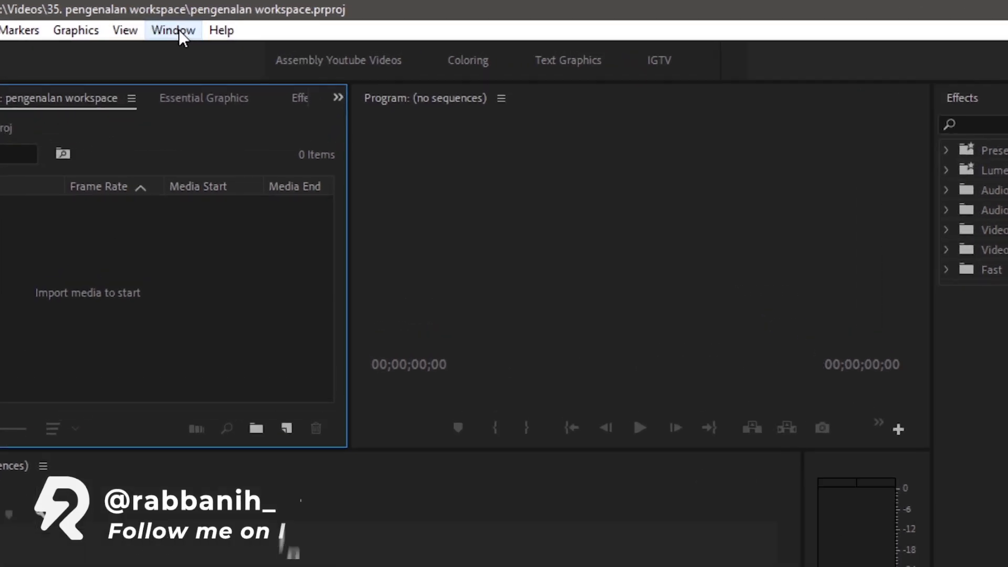
Step: Save the layout as workspace 'Edit Simpel', then switch to the Assembly Youtube Videos workspace
{"action": "left_click", "coordinate": [178, 29]}
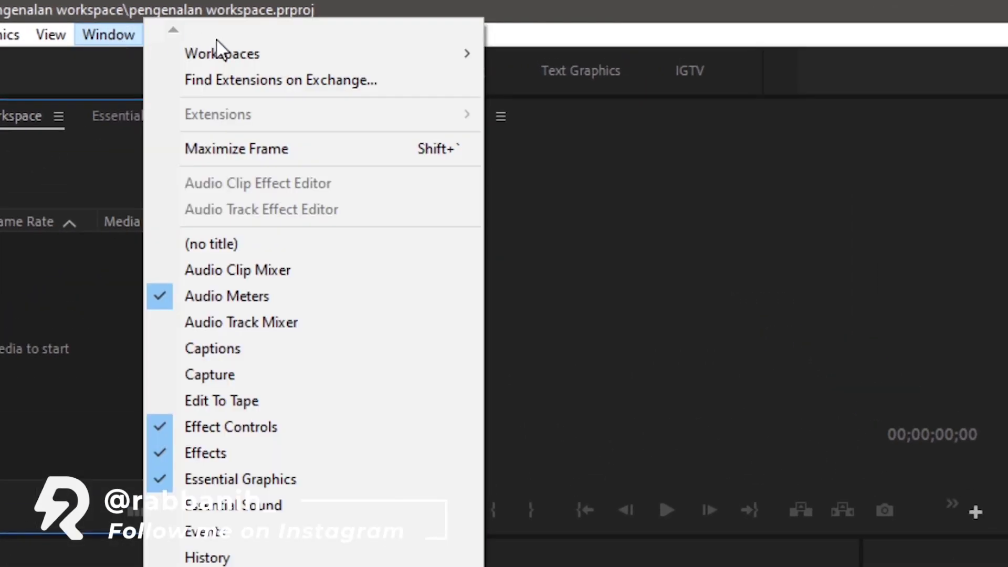
{"action": "mouse_move", "coordinate": [257, 53]}
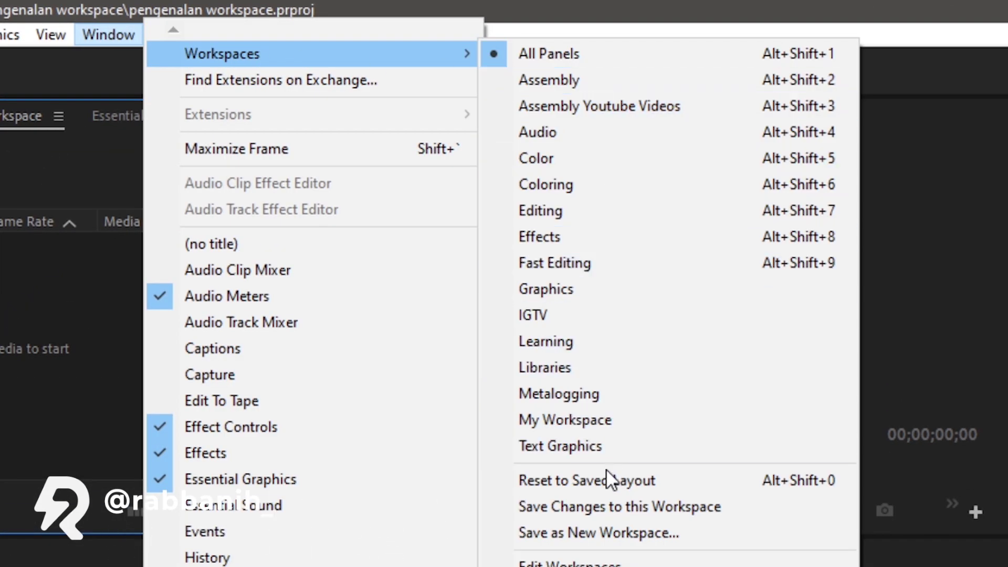
{"action": "left_click", "coordinate": [589, 534]}
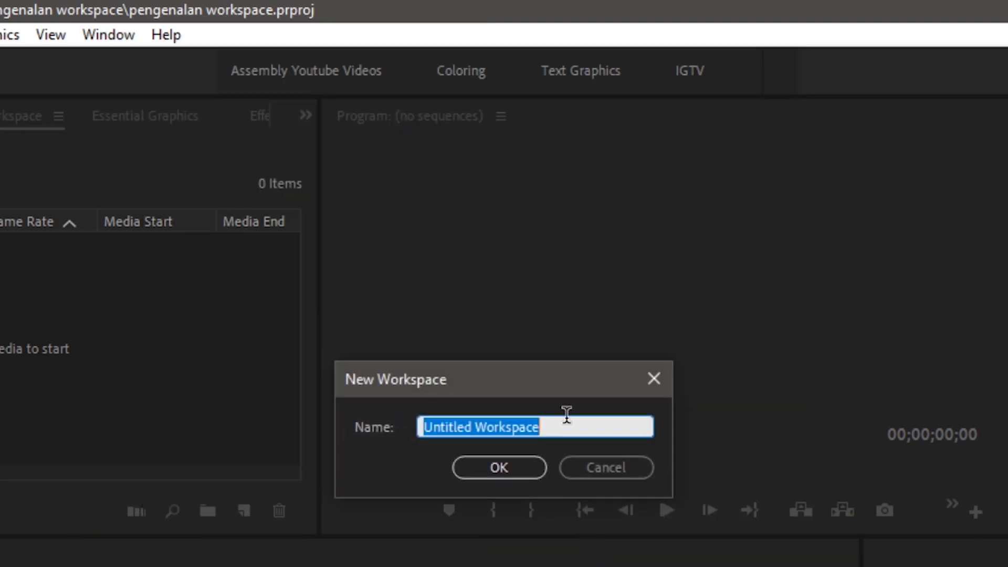
{"action": "type", "text": "A"}
{"action": "key", "text": "BackSpace"}
{"action": "type", "text": "Edit Simpel"}
{"action": "key", "text": "Return"}
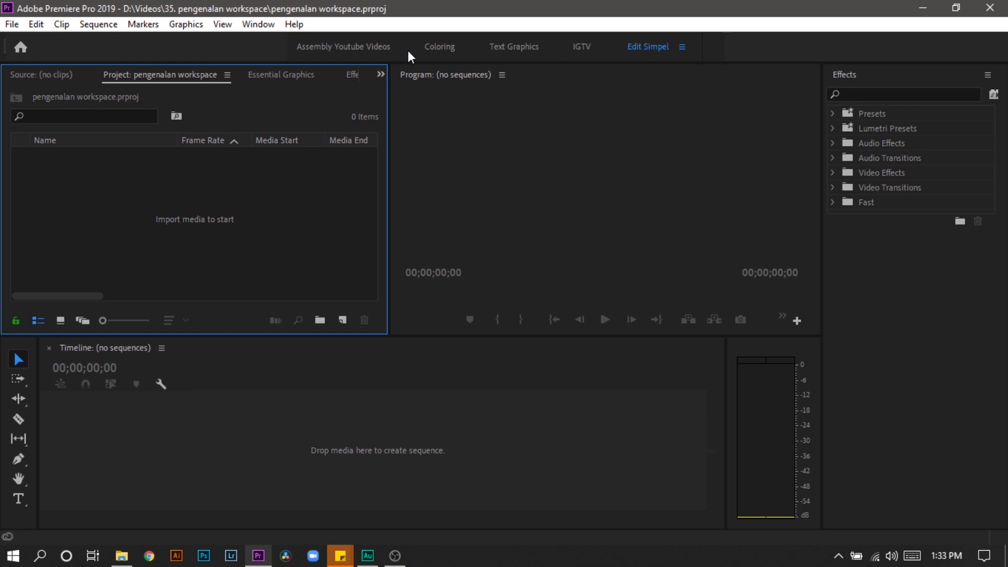
{"action": "left_click", "coordinate": [332, 51]}
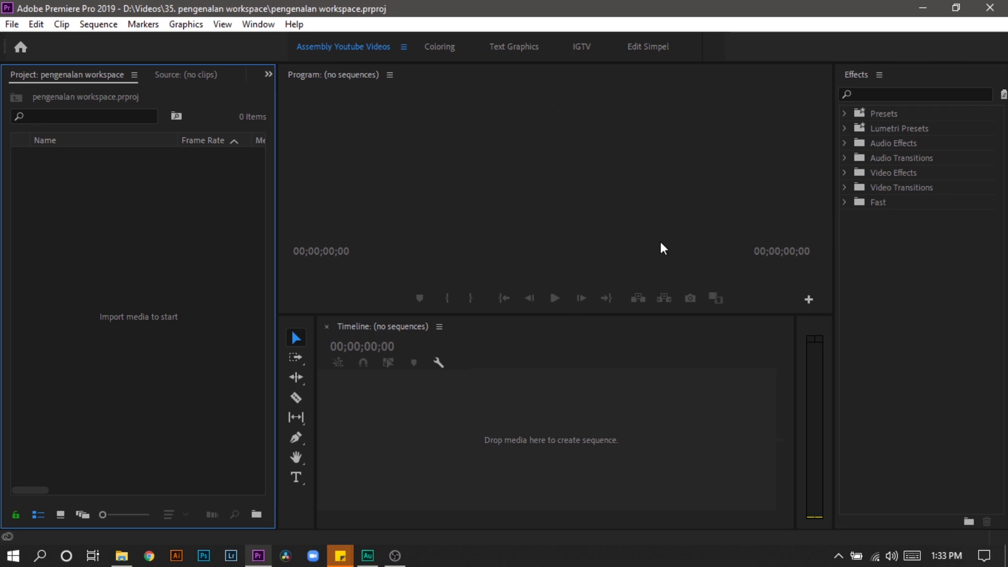
{"action": "left_click", "coordinate": [650, 50]}
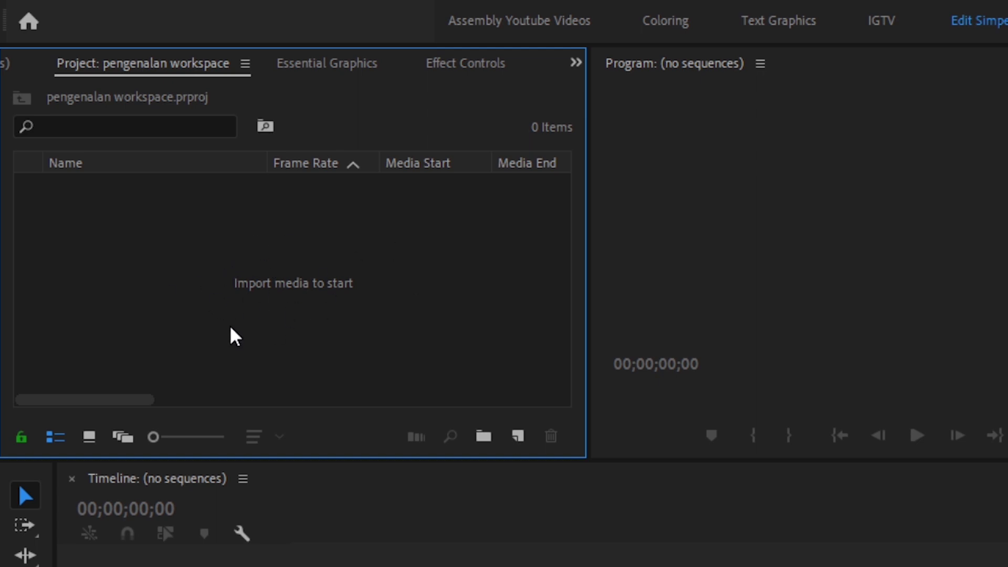
{"action": "right_click", "coordinate": [176, 255]}
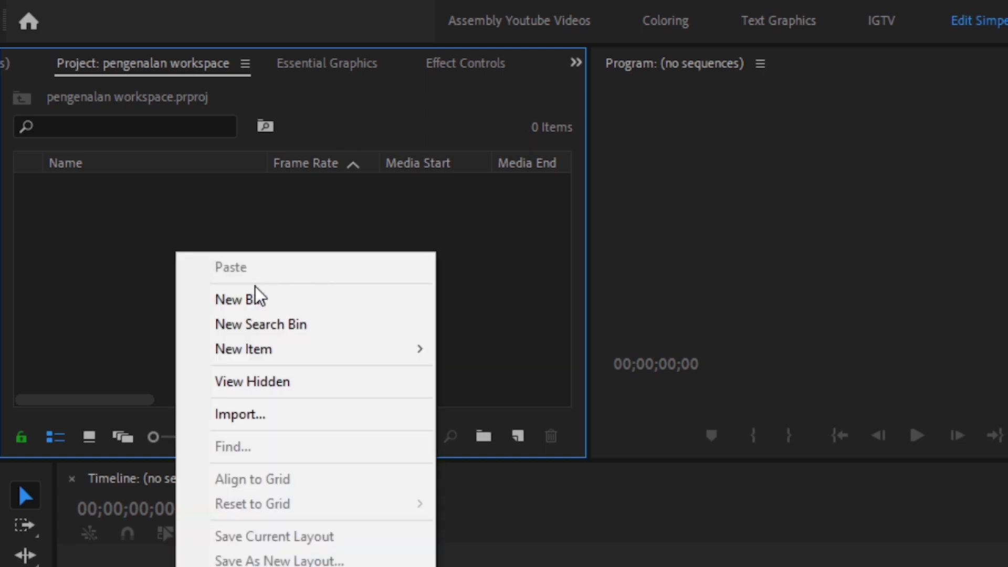
Step: Import clips MVI_9470, MVI_9471 and MVI_9472 into the project
{"action": "left_click", "coordinate": [227, 417]}
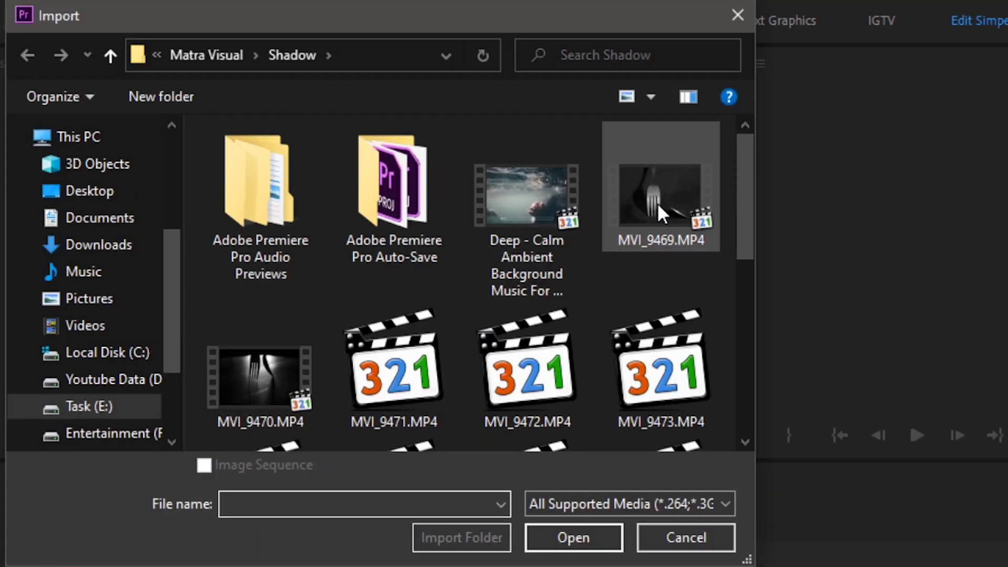
{"action": "scroll", "coordinate": [426, 294], "scroll_direction": "down", "scroll_amount": 2}
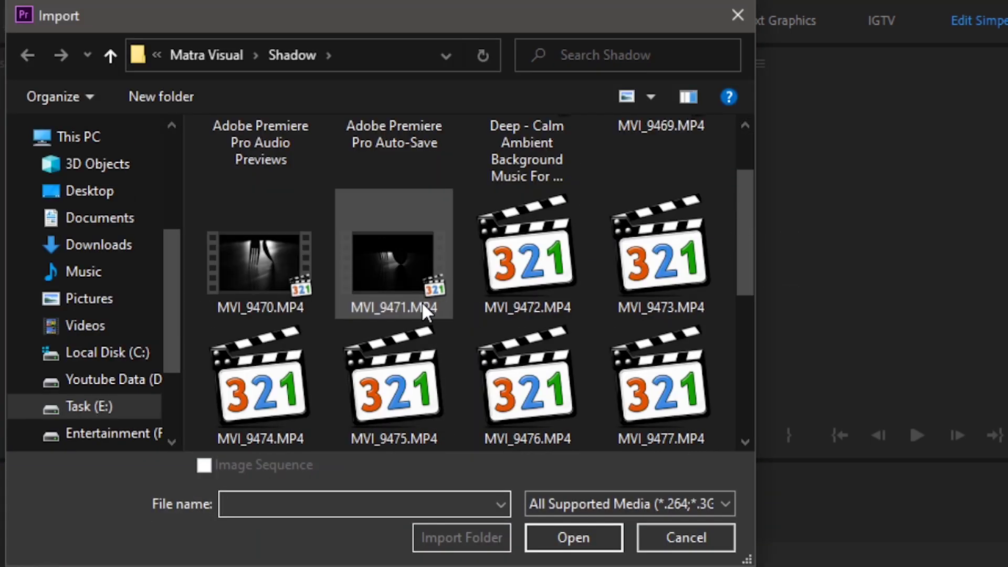
{"action": "left_click", "coordinate": [254, 253]}
{"action": "left_click", "coordinate": [392, 260], "text": "ctrl"}
{"action": "left_click", "coordinate": [517, 259], "text": "ctrl"}
{"action": "left_click", "coordinate": [596, 533]}
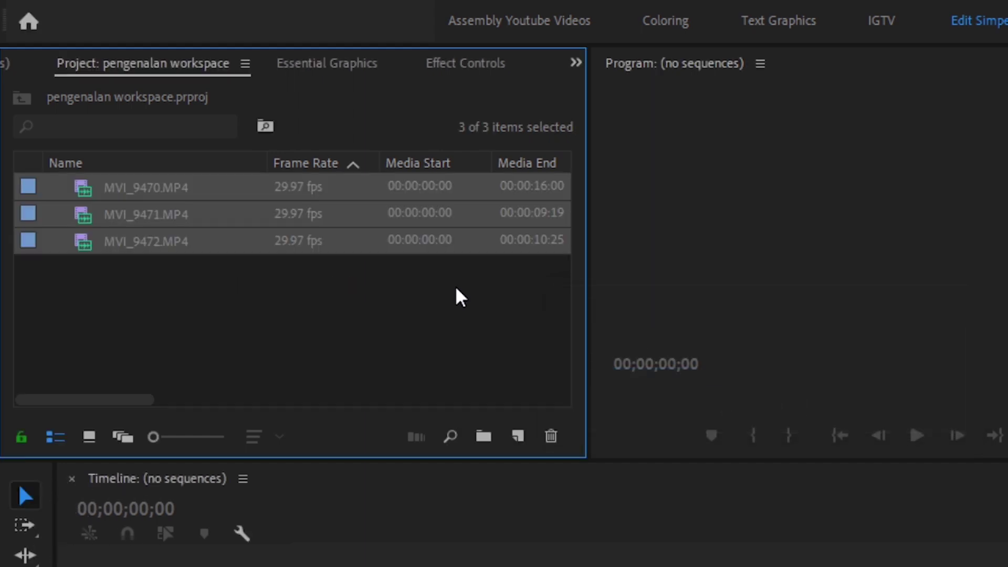
{"action": "left_click", "coordinate": [436, 284]}
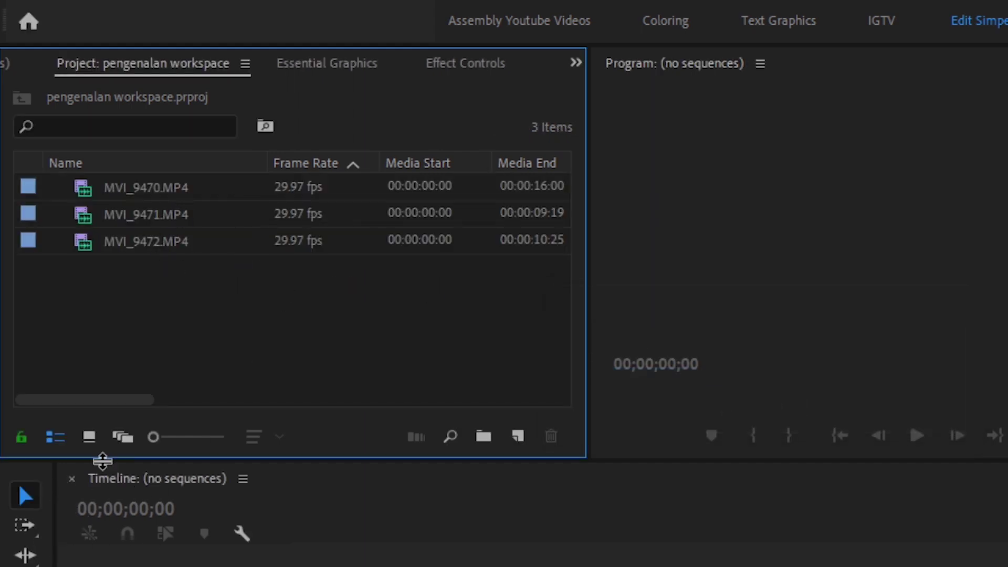
Step: Try the list and icon views, settling on thumbnails, and select all three clips
{"action": "left_click", "coordinate": [90, 436]}
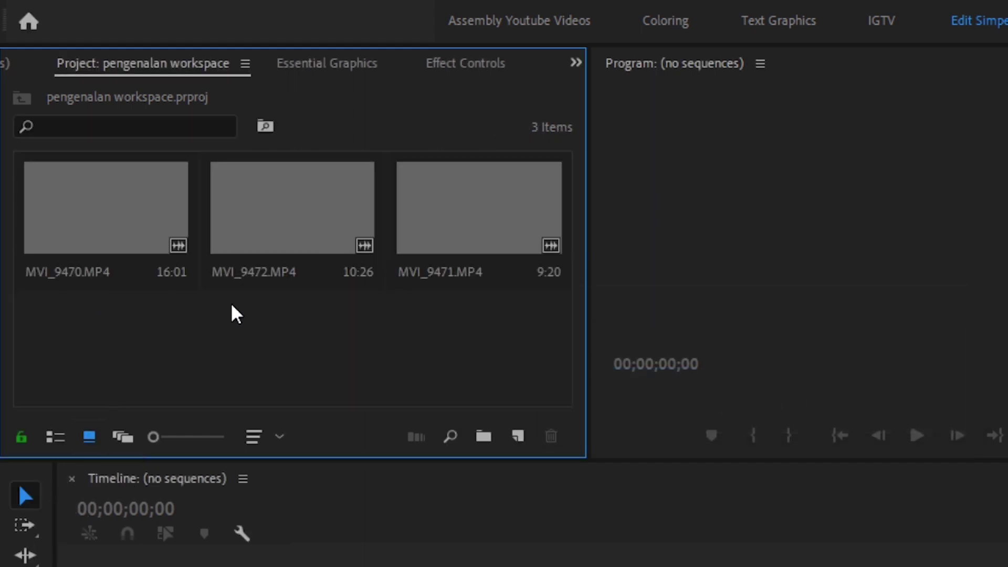
{"action": "left_click", "coordinate": [54, 439]}
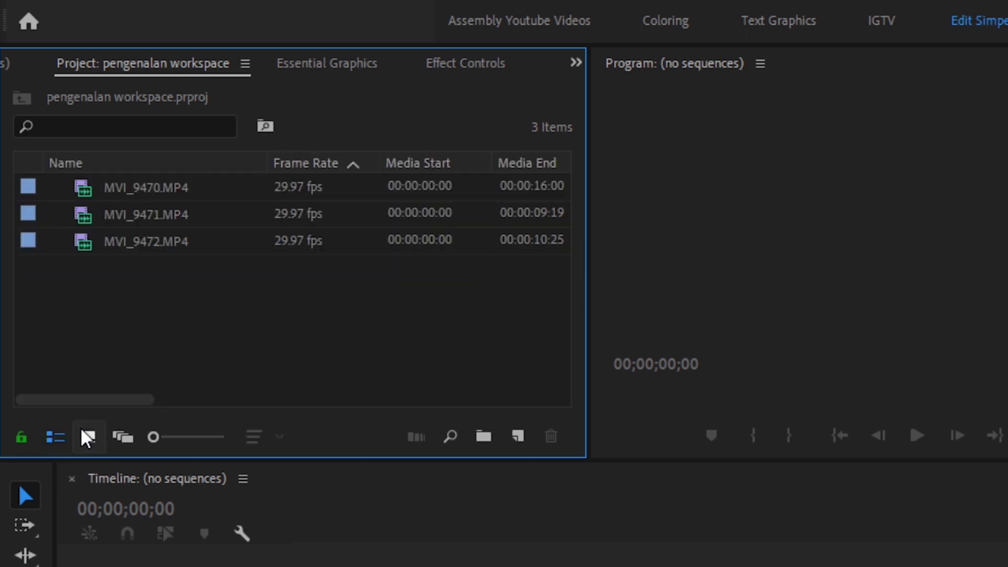
{"action": "left_click", "coordinate": [89, 437]}
{"action": "left_click", "coordinate": [284, 244]}
{"action": "left_click", "coordinate": [364, 290]}
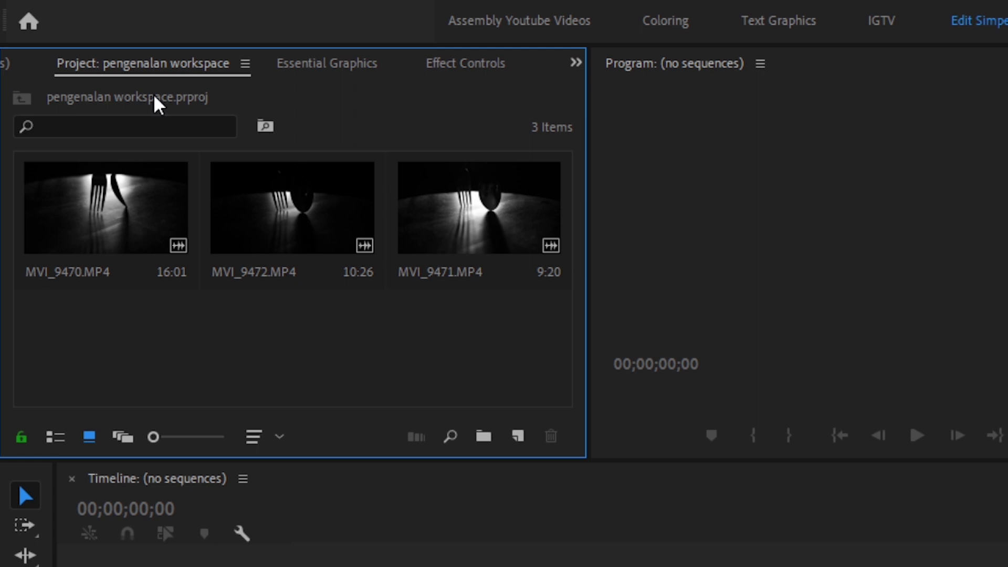
{"action": "left_click_drag", "start_coordinate": [455, 321], "coordinate": [53, 208]}
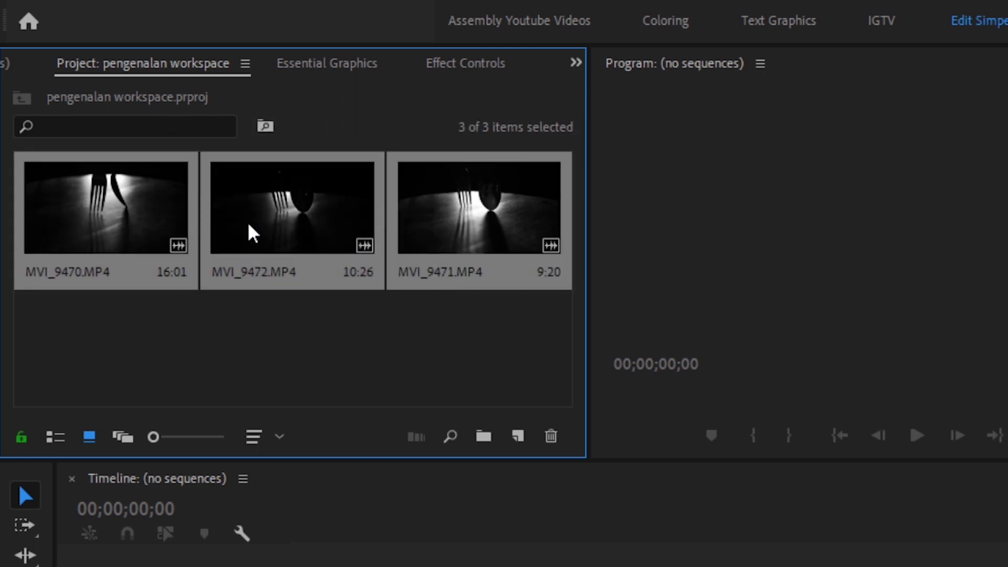
Step: Create a Bin, move the three clips into it and back out, then delete it
{"action": "left_click", "coordinate": [477, 437]}
{"action": "left_click", "coordinate": [368, 333]}
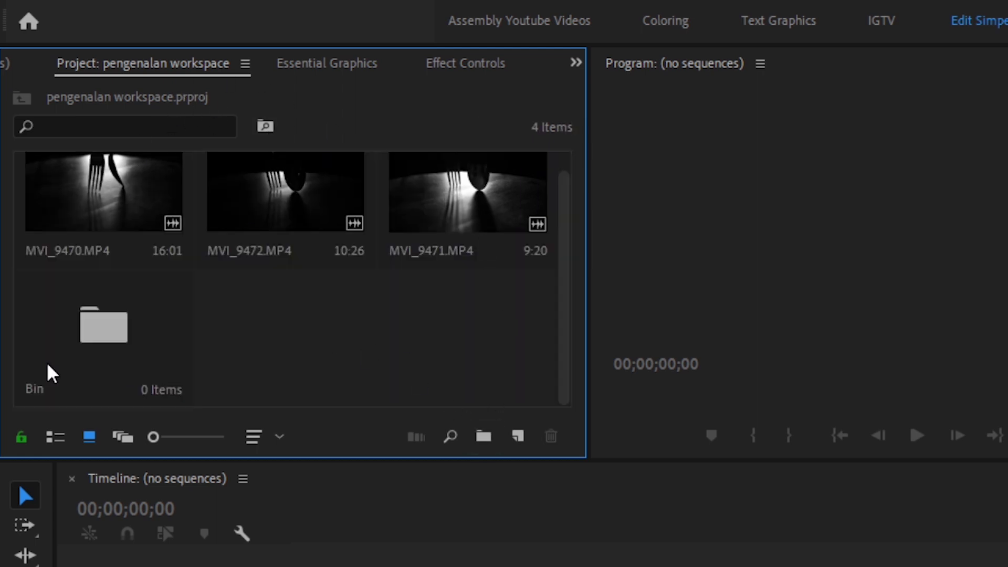
{"action": "left_click_drag", "start_coordinate": [506, 271], "coordinate": [162, 184]}
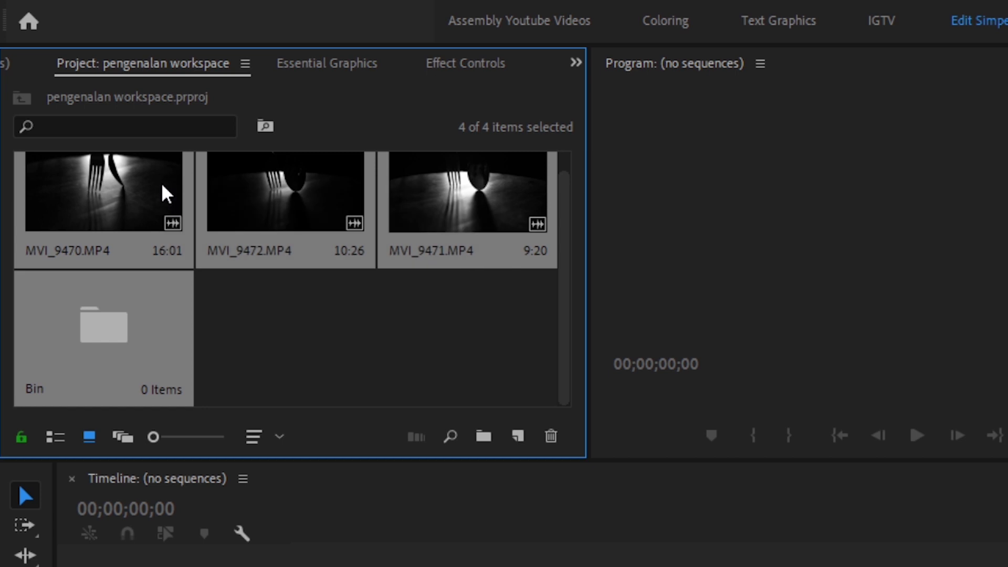
{"action": "left_click", "coordinate": [120, 303], "text": "ctrl"}
{"action": "left_click_drag", "start_coordinate": [112, 210], "coordinate": [135, 327]}
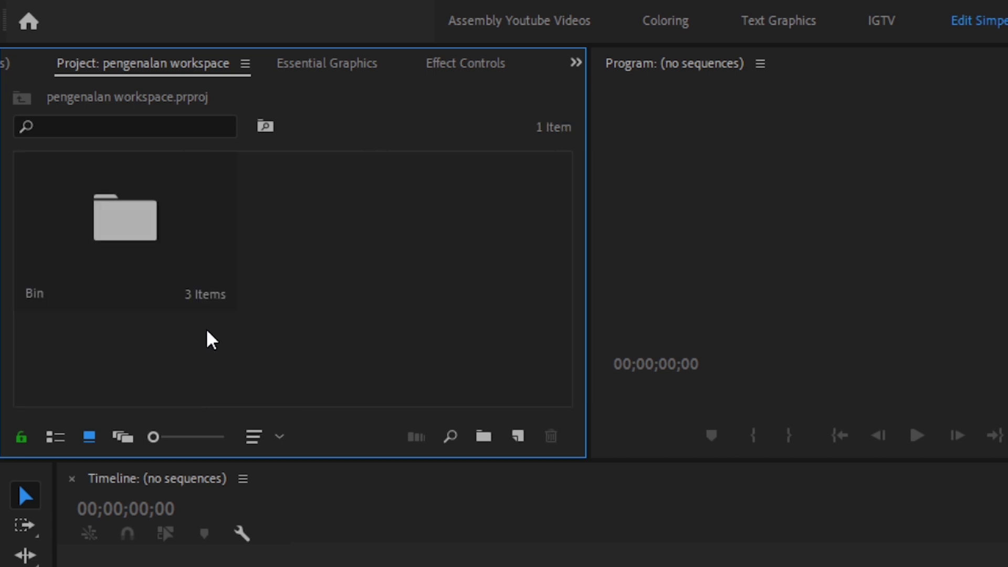
{"action": "double_click", "coordinate": [112, 226]}
{"action": "left_click_drag", "start_coordinate": [702, 92], "coordinate": [955, 60]}
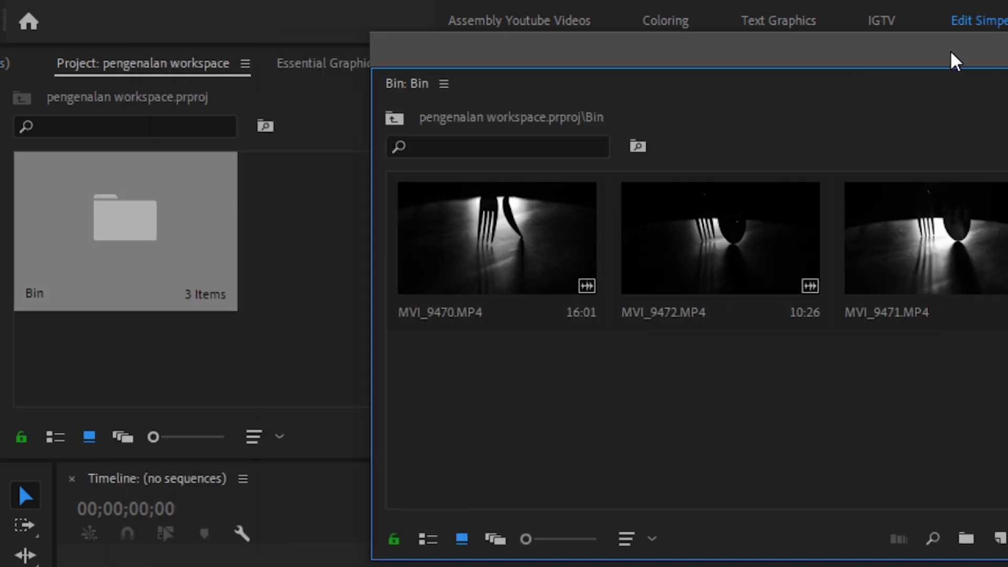
{"action": "mouse_move", "coordinate": [951, 405]}
{"action": "left_mouse_down"}
{"action": "mouse_move", "coordinate": [526, 252]}
{"action": "mouse_move", "coordinate": [292, 341]}
{"action": "left_mouse_up"}
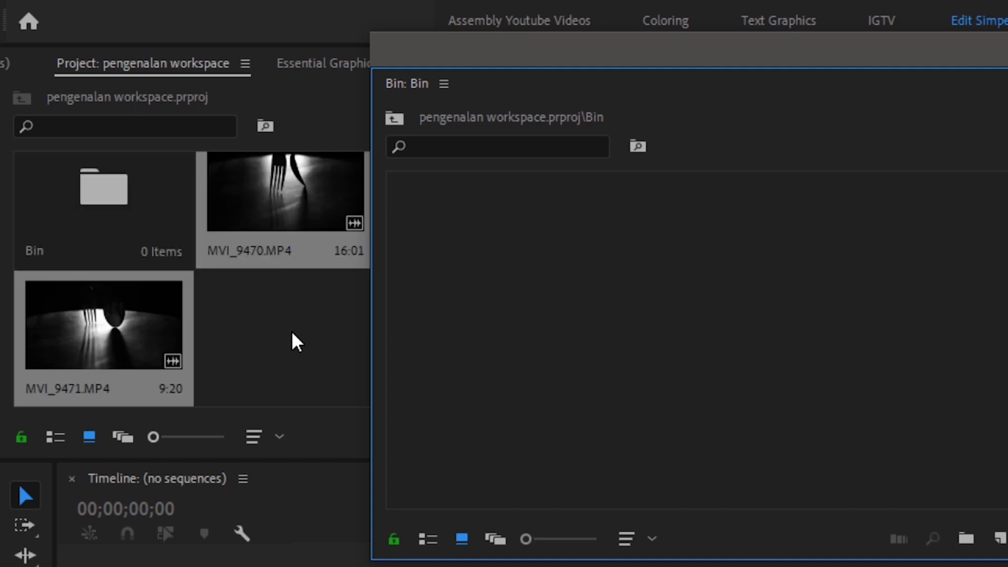
{"action": "left_click", "coordinate": [292, 341]}
{"action": "left_click", "coordinate": [134, 231]}
{"action": "key", "text": "Delete"}
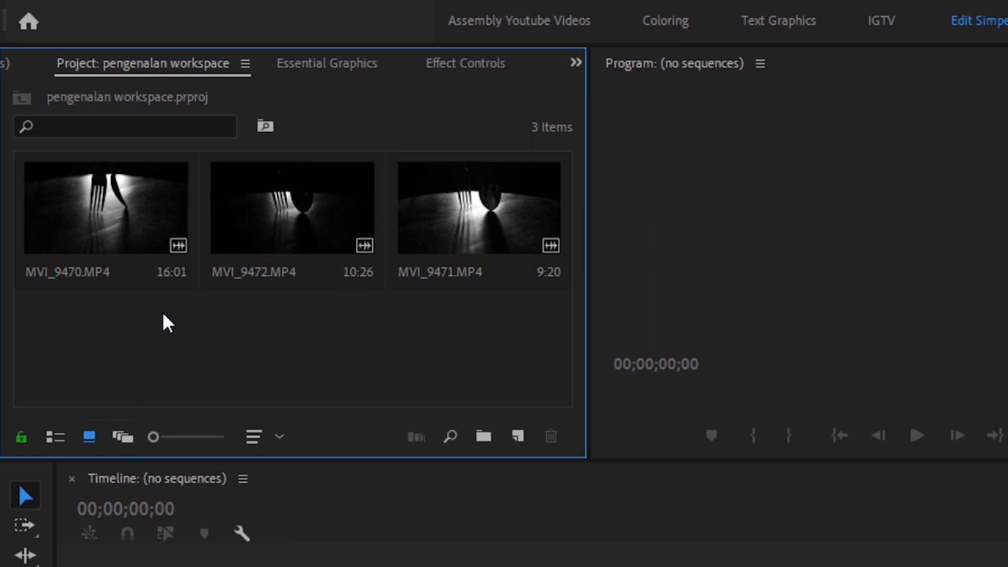
Step: Select and deselect the three clips, then bring up the empty Source viewer
{"action": "left_click_drag", "start_coordinate": [351, 342], "coordinate": [105, 271]}
{"action": "left_click", "coordinate": [237, 347]}
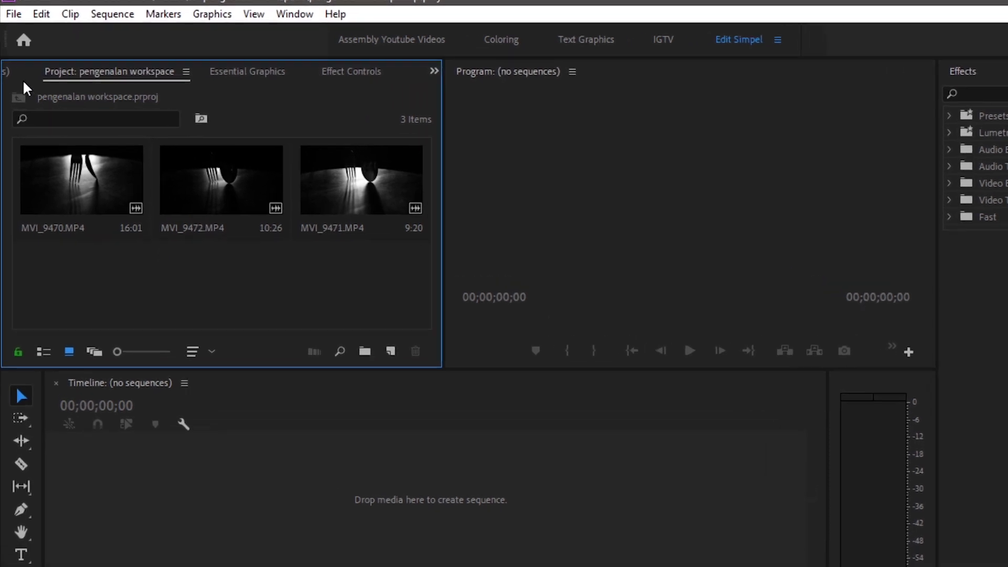
{"action": "left_click", "coordinate": [6, 74]}
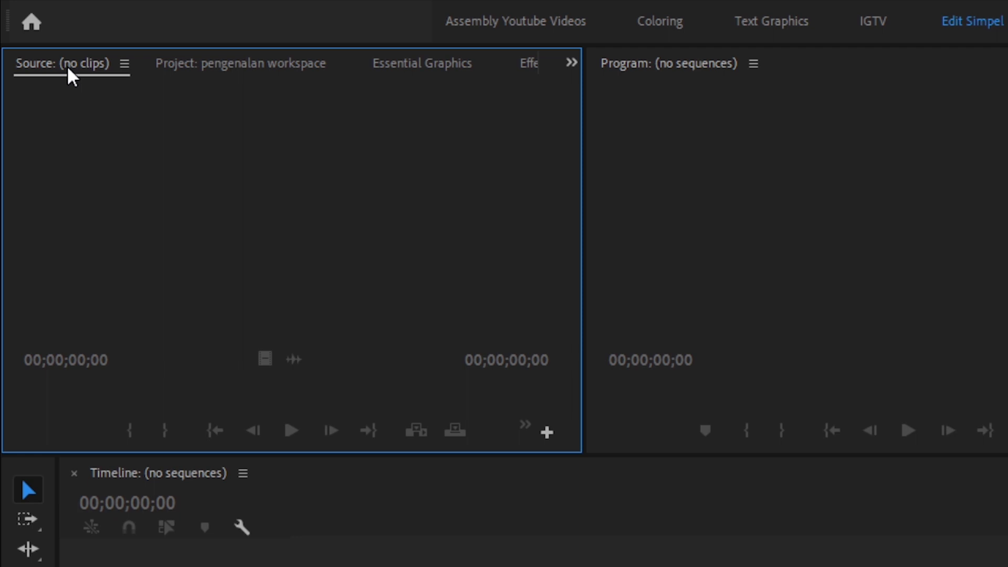
Step: Load MVI_9470 into the Source monitor, play it, and scrub back to about 5 seconds
{"action": "left_click", "coordinate": [206, 67]}
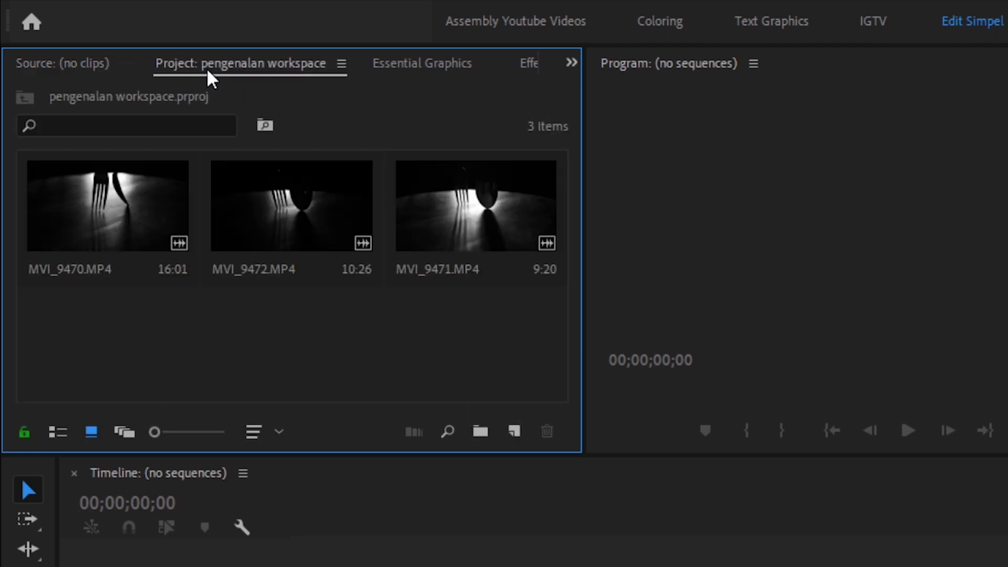
{"action": "double_click", "coordinate": [115, 203]}
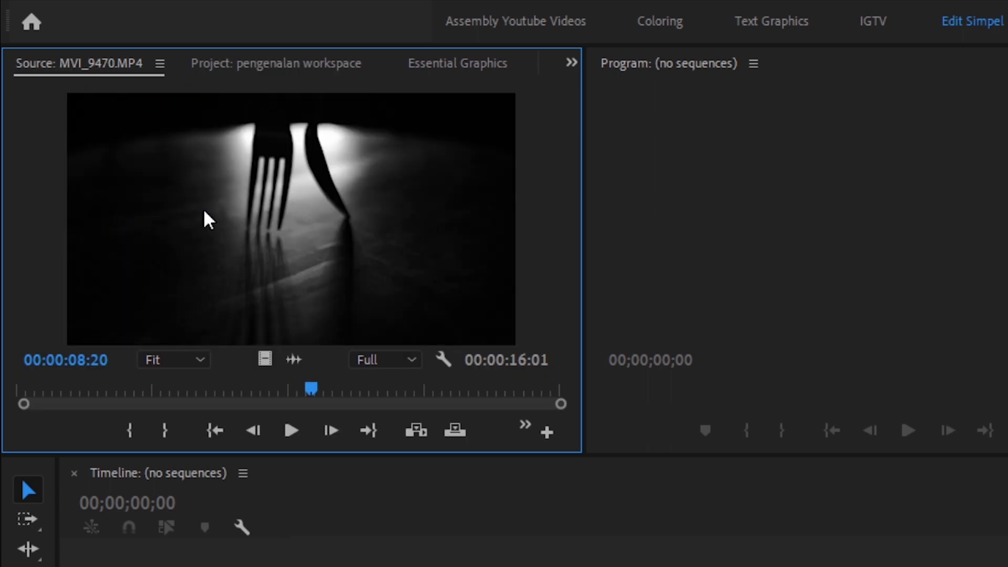
{"action": "left_click", "coordinate": [116, 392]}
{"action": "left_click", "coordinate": [210, 430]}
{"action": "left_click", "coordinate": [296, 431]}
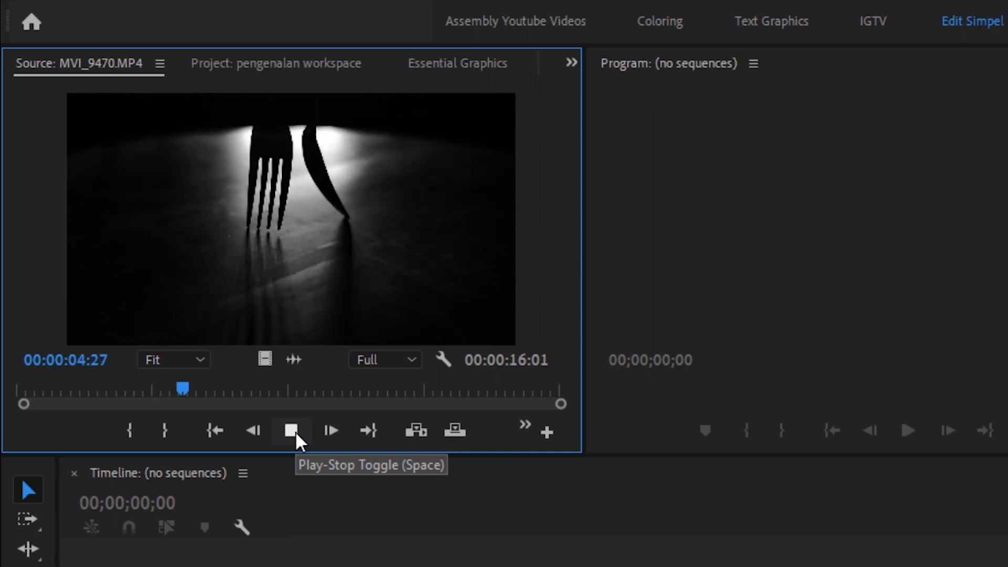
{"action": "left_click", "coordinate": [291, 430]}
{"action": "mouse_move", "coordinate": [254, 388]}
{"action": "left_mouse_down"}
{"action": "mouse_move", "coordinate": [200, 396]}
{"action": "mouse_move", "coordinate": [404, 395]}
{"action": "left_mouse_up"}
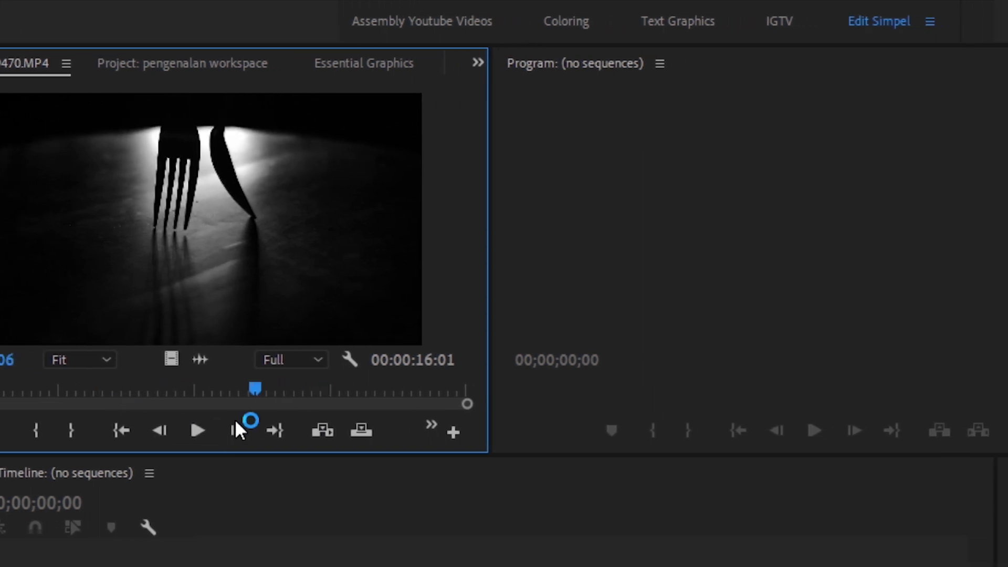
{"action": "left_click_drag", "start_coordinate": [349, 418], "coordinate": [98, 382]}
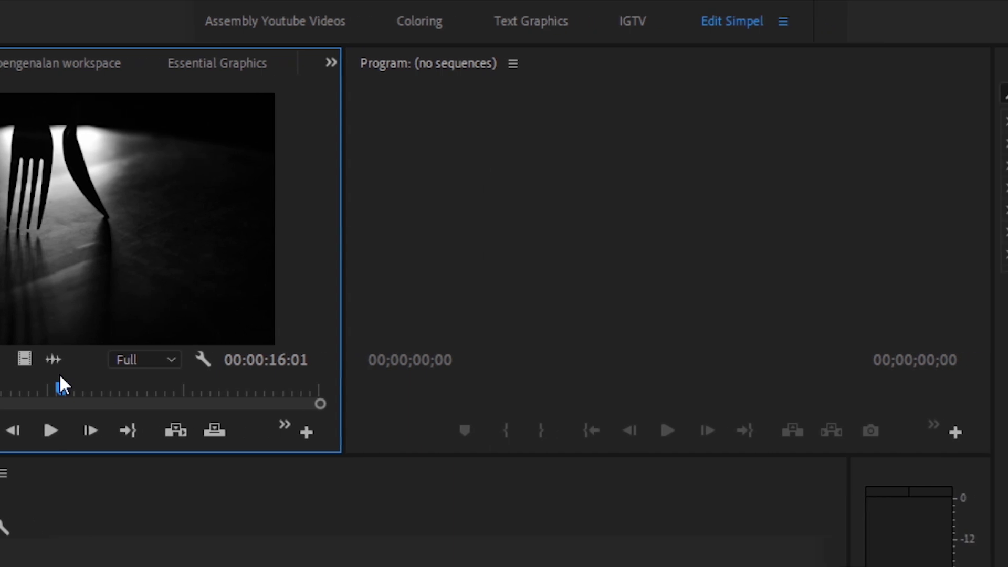
{"action": "left_click", "coordinate": [476, 75]}
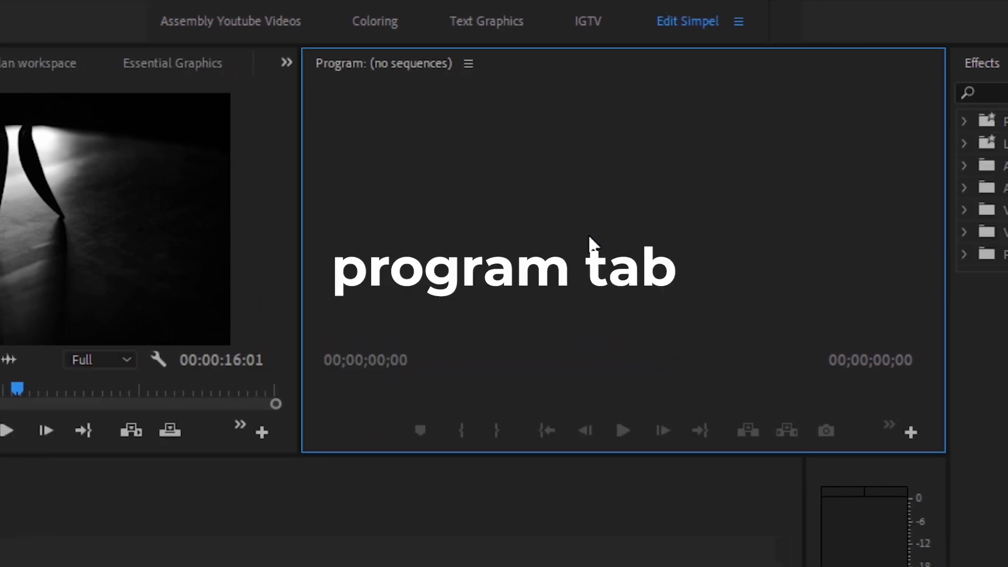
{"action": "left_click", "coordinate": [12, 177]}
{"action": "left_click", "coordinate": [458, 150]}
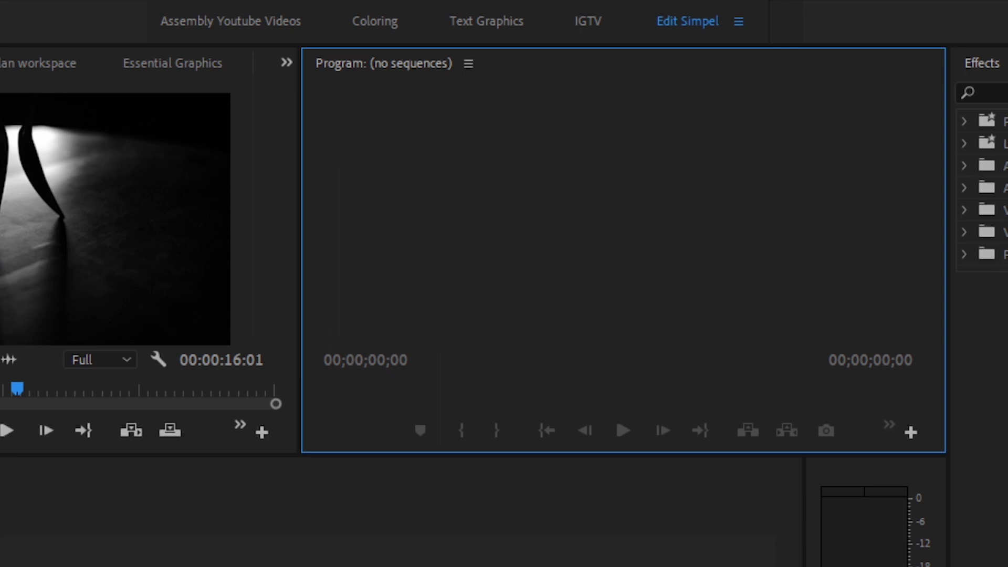
{"action": "key", "text": "shift+3"}
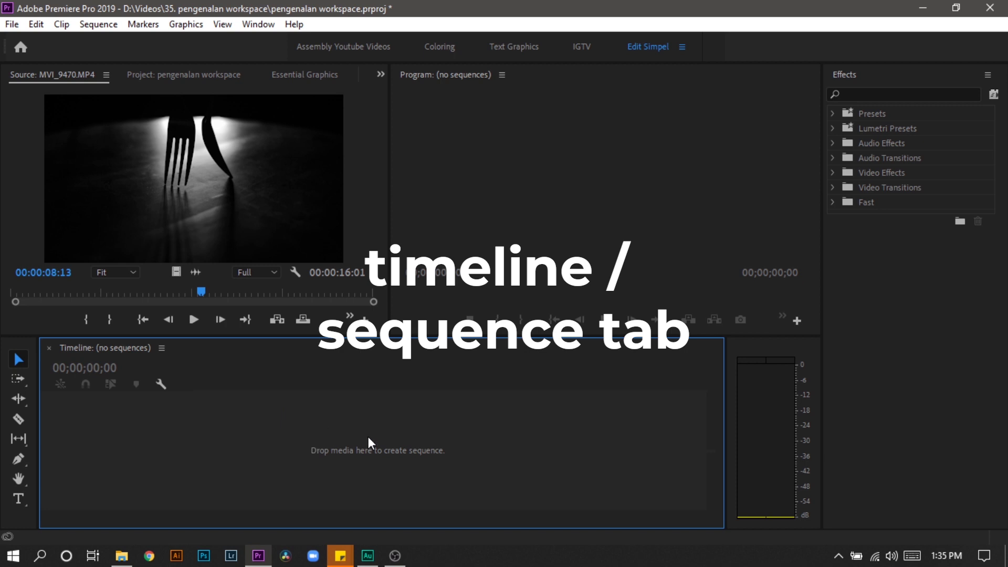
{"action": "left_click", "coordinate": [483, 213]}
{"action": "left_click", "coordinate": [373, 395]}
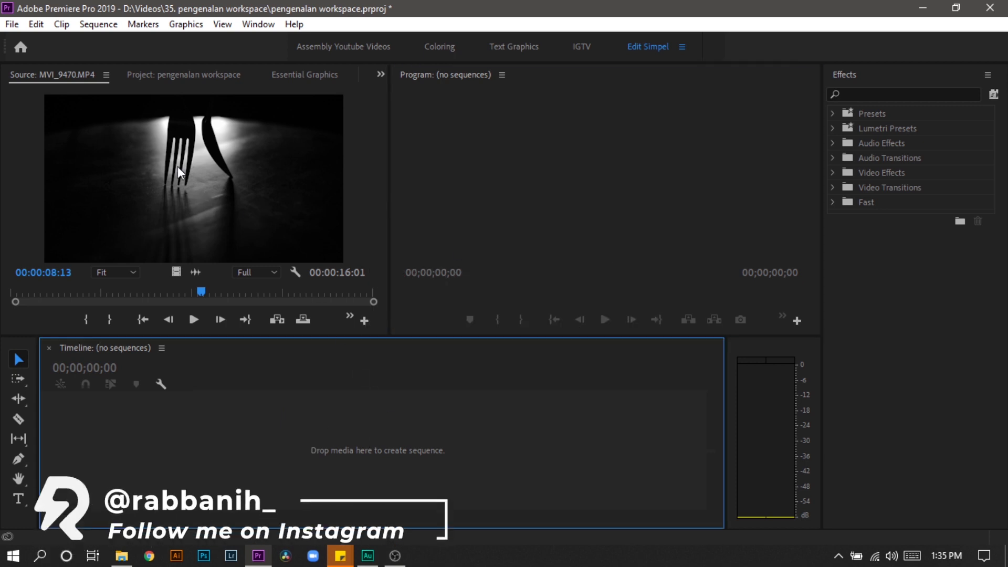
{"action": "left_click_drag", "start_coordinate": [178, 162], "coordinate": [283, 443]}
{"action": "left_click", "coordinate": [536, 208]}
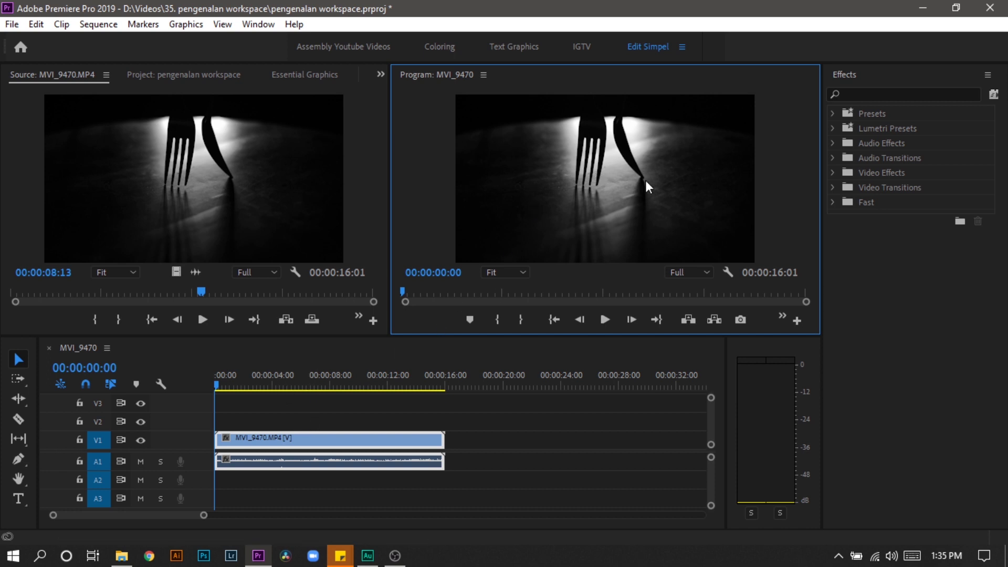
Step: Mark a source range starting at 10:15 and drop it on V1/A1 after a gap near 18 seconds
{"action": "left_click", "coordinate": [569, 447]}
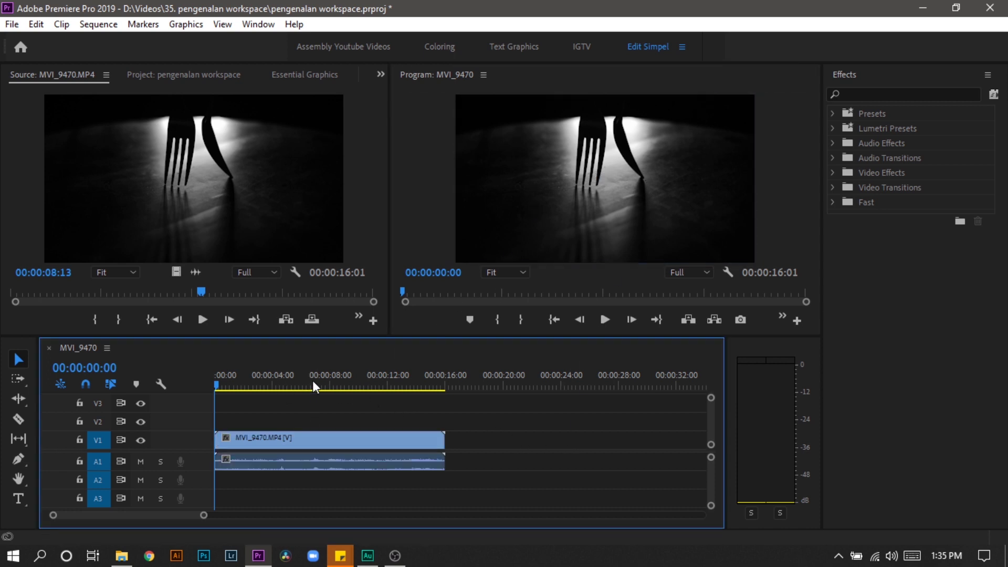
{"action": "left_click_drag", "start_coordinate": [318, 386], "coordinate": [289, 387]}
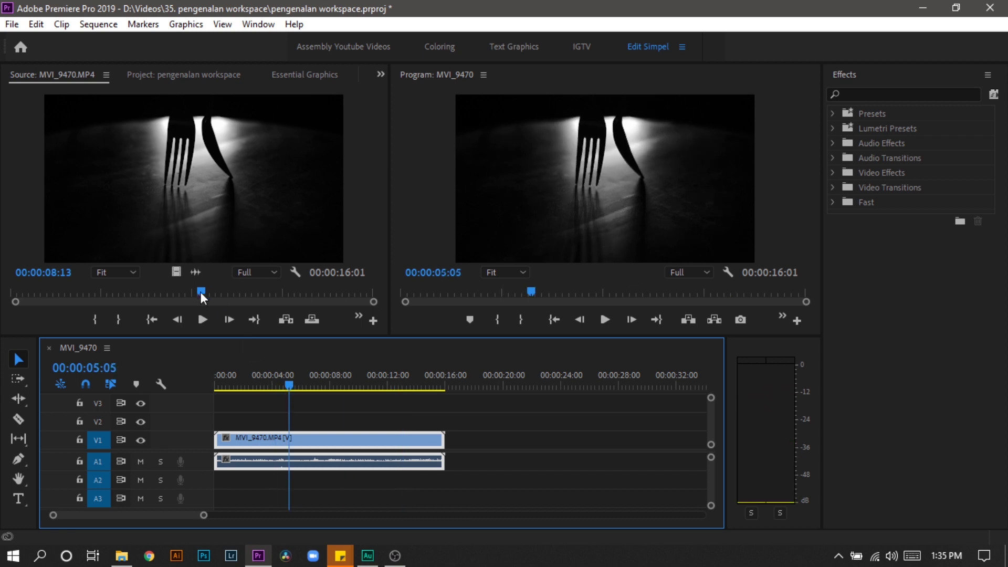
{"action": "left_click_drag", "start_coordinate": [201, 292], "coordinate": [251, 305]}
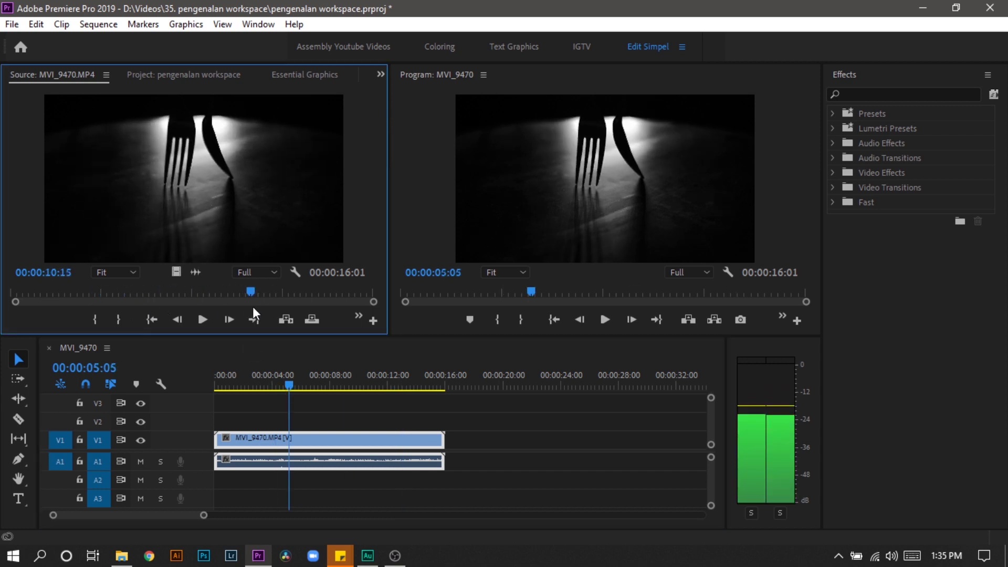
{"action": "left_click", "coordinate": [95, 319]}
{"action": "left_click_drag", "start_coordinate": [309, 291], "coordinate": [342, 291]}
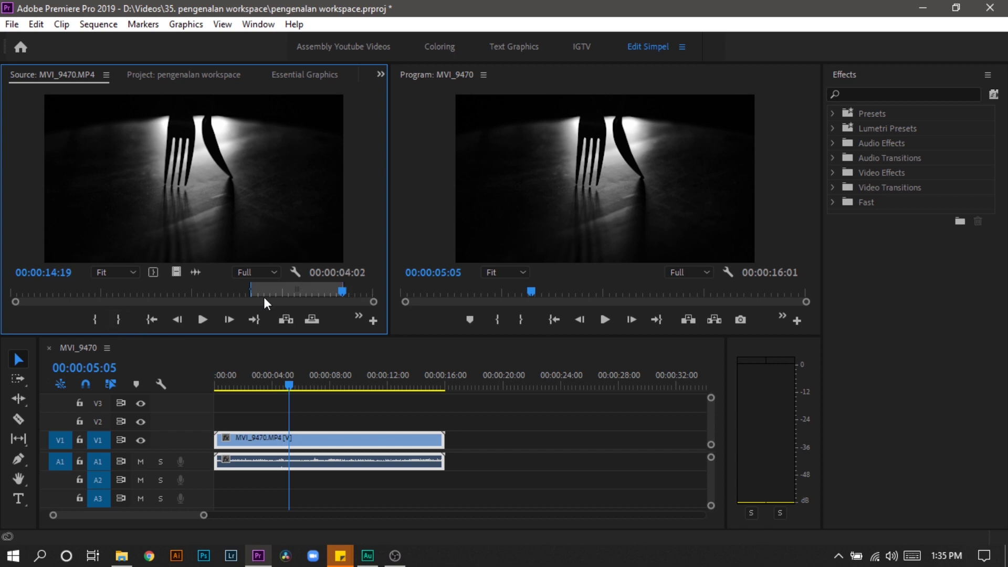
{"action": "left_click_drag", "start_coordinate": [195, 179], "coordinate": [475, 438]}
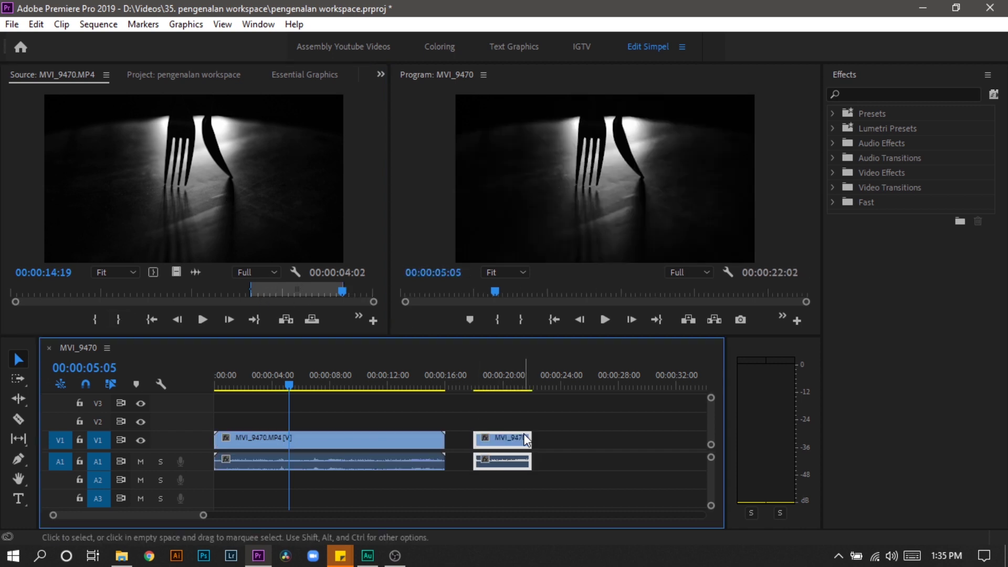
Step: Play the sequence back from about 14:23 to review the new clip
{"action": "left_click", "coordinate": [435, 385]}
{"action": "left_click_drag", "start_coordinate": [436, 382], "coordinate": [428, 382]}
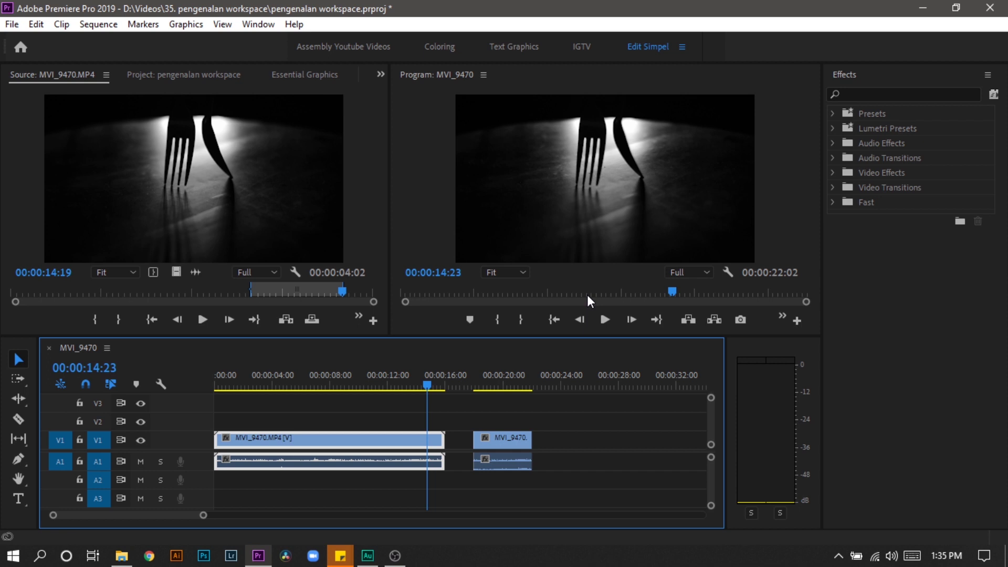
{"action": "key", "text": "space"}
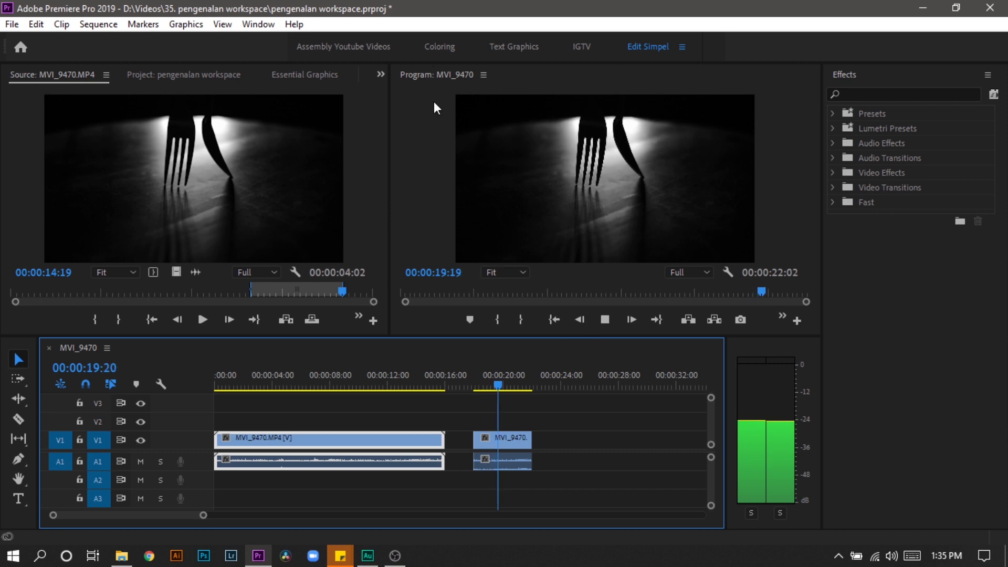
{"action": "left_click", "coordinate": [514, 440]}
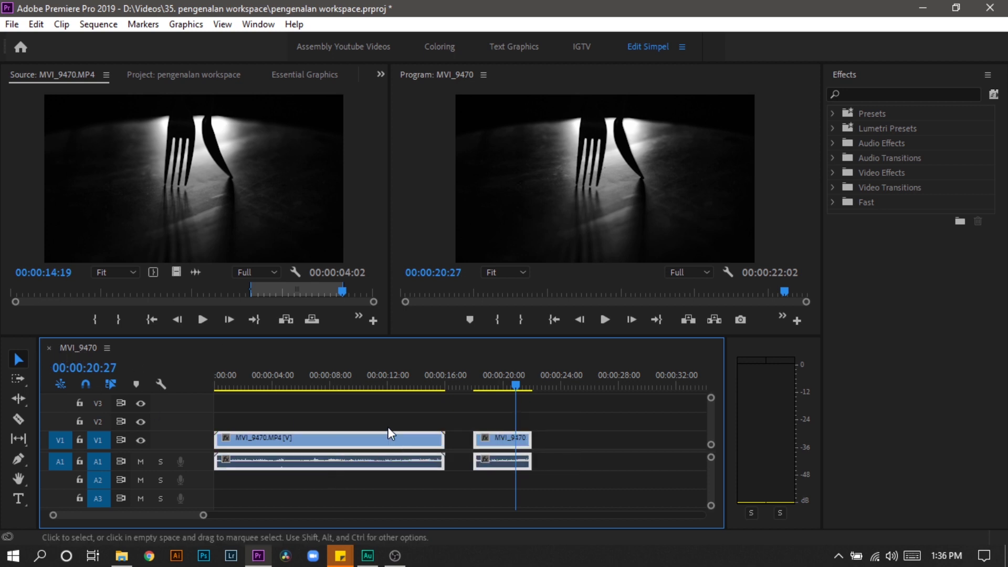
{"action": "left_click", "coordinate": [283, 390]}
Step: Lay the short clip over the first clip near 10 seconds, delete the leftover tail, and play it
{"action": "left_click", "coordinate": [374, 390]}
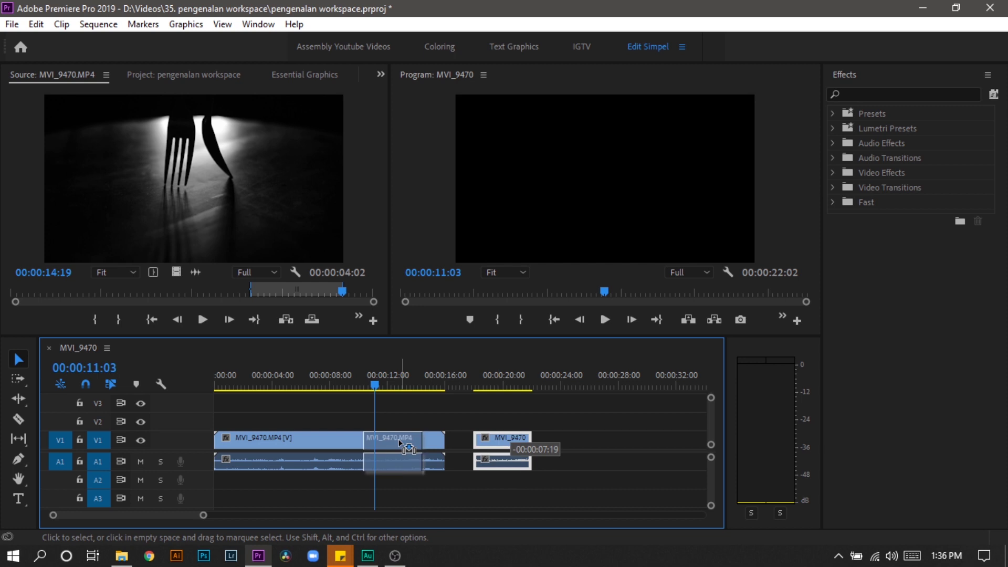
{"action": "left_click_drag", "start_coordinate": [502, 446], "coordinate": [386, 446]}
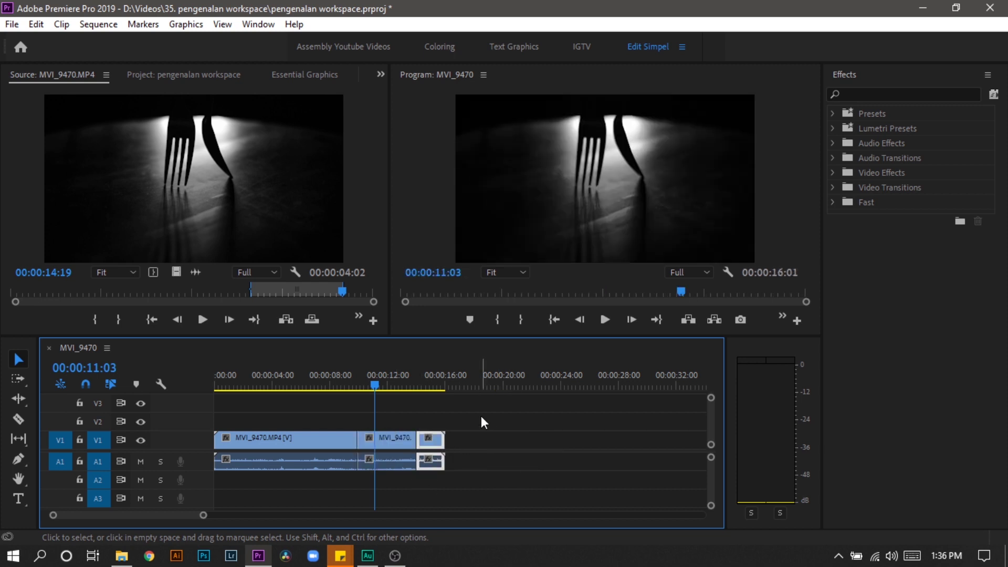
{"action": "key", "text": "Delete"}
{"action": "left_click_drag", "start_coordinate": [374, 389], "coordinate": [325, 390]}
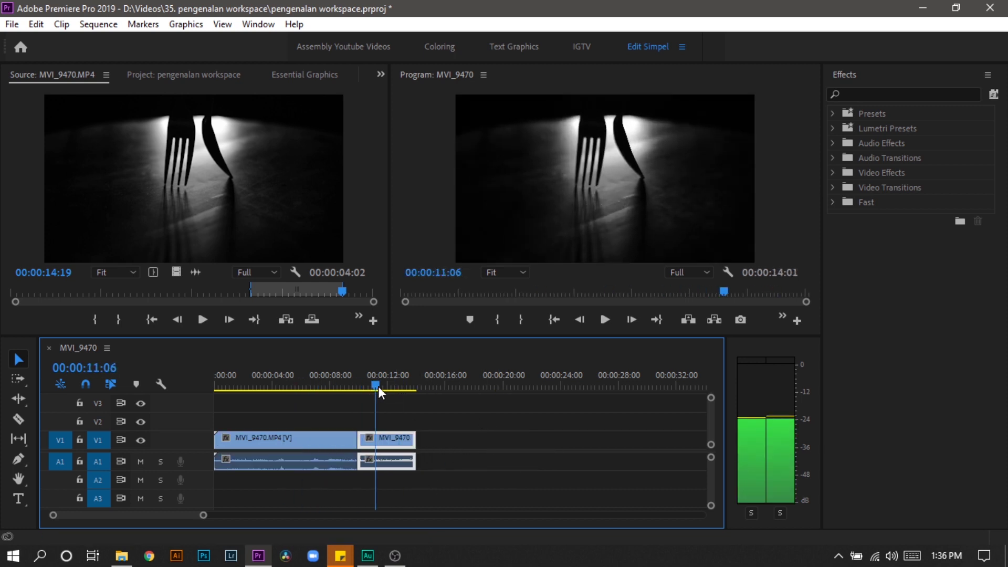
{"action": "key", "text": "space"}
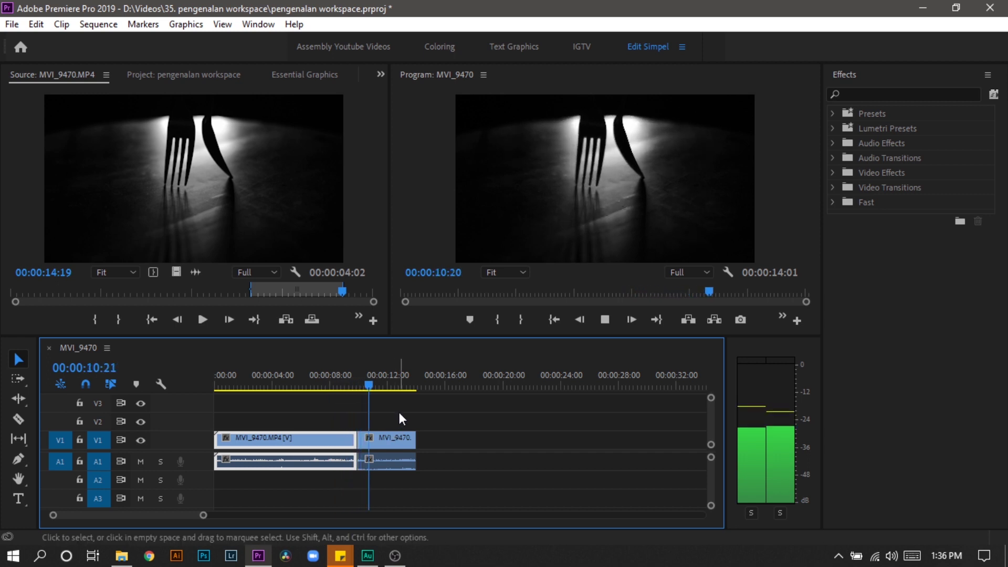
{"action": "left_click", "coordinate": [312, 385]}
Step: Select both timeline clips and widen the timeline panel toward the audio meters
{"action": "left_click", "coordinate": [425, 420]}
{"action": "left_click_drag", "start_coordinate": [480, 413], "coordinate": [216, 467]}
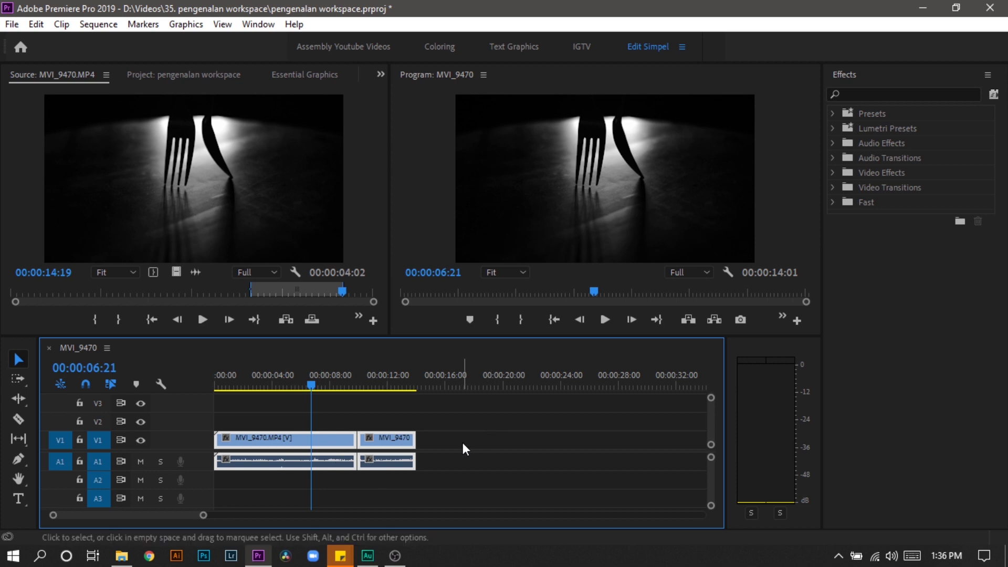
{"action": "left_click", "coordinate": [468, 425]}
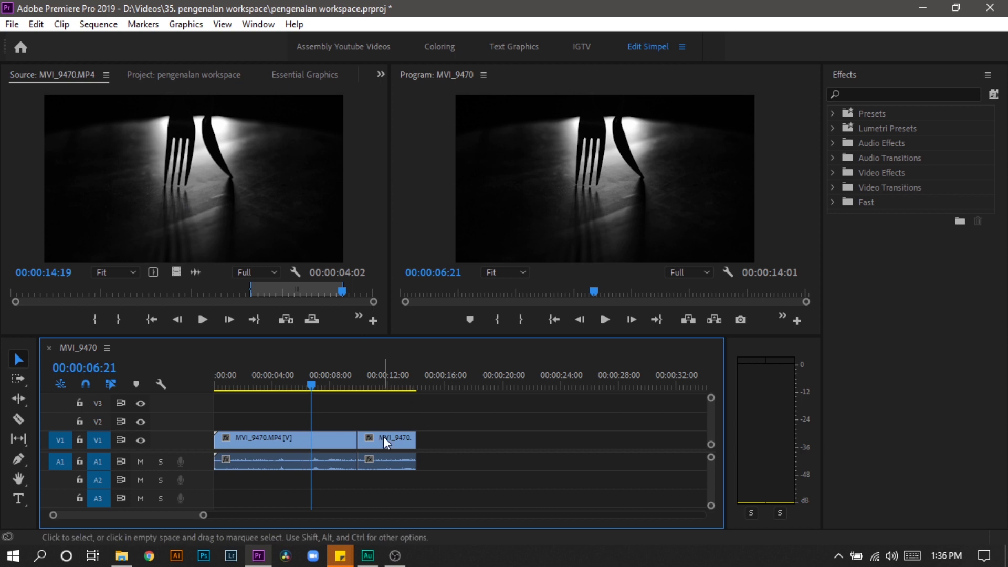
{"action": "left_click_drag", "start_coordinate": [484, 423], "coordinate": [313, 477]}
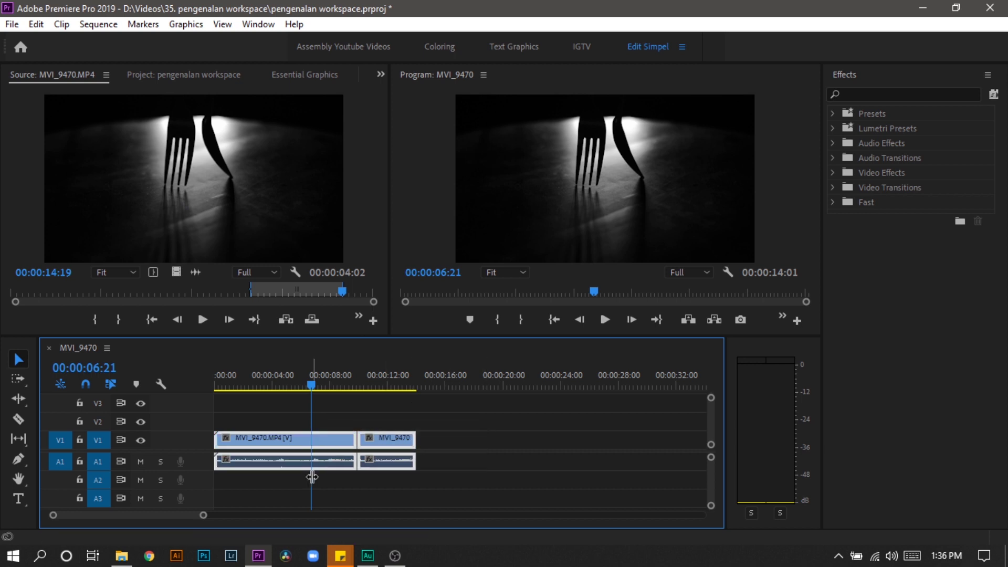
{"action": "left_click_drag", "start_coordinate": [728, 418], "coordinate": [805, 420]}
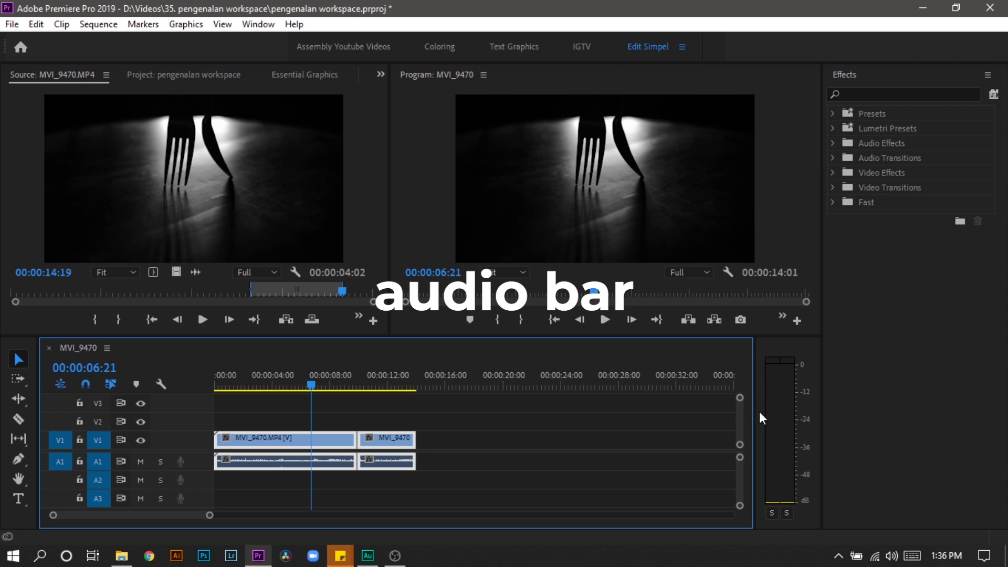
Step: Widen the timeline, deselect the clips and play the sequence from 06:21 to 12:11
{"action": "left_click_drag", "start_coordinate": [754, 412], "coordinate": [763, 411]}
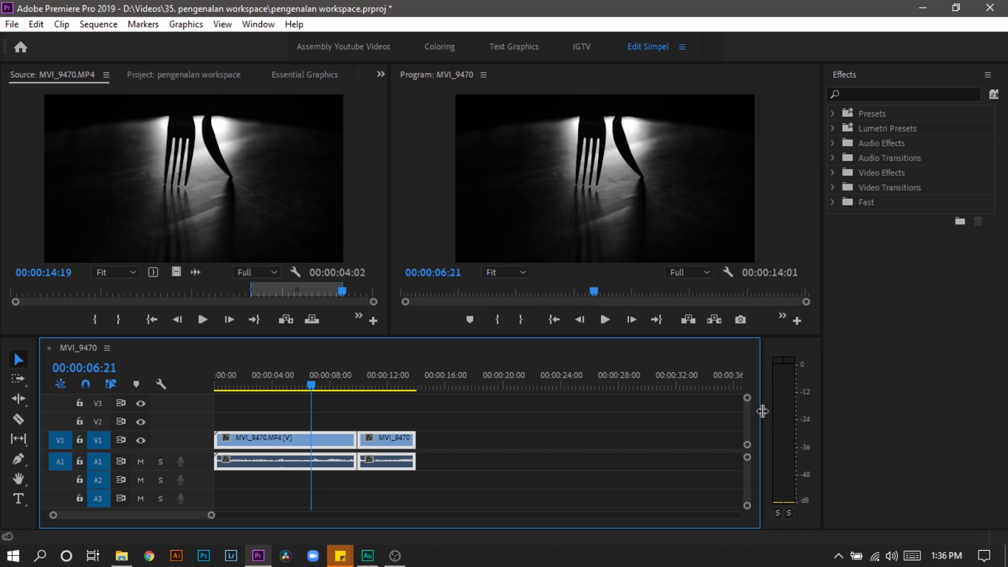
{"action": "left_click", "coordinate": [534, 439]}
{"action": "key", "text": "space"}
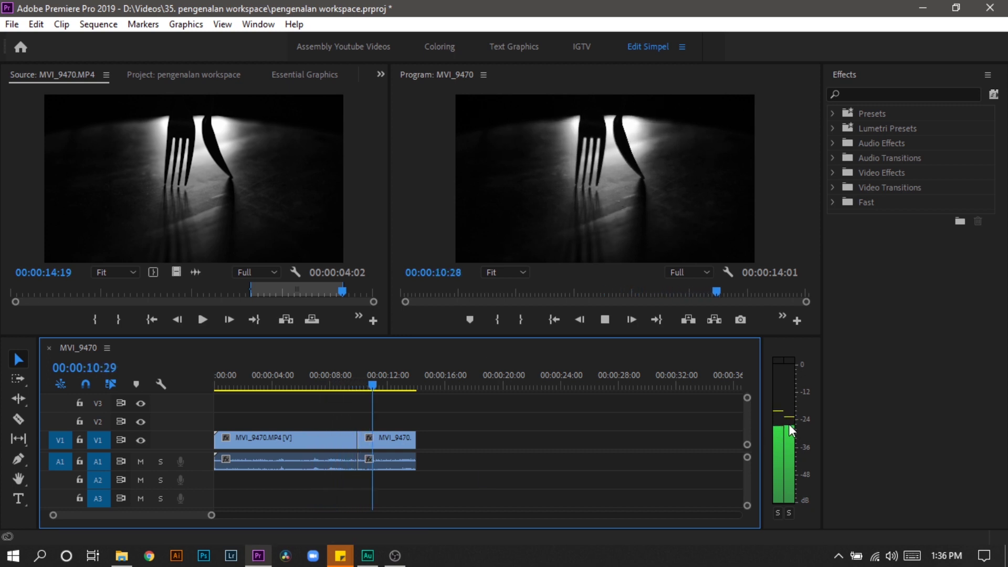
{"action": "key", "text": "space"}
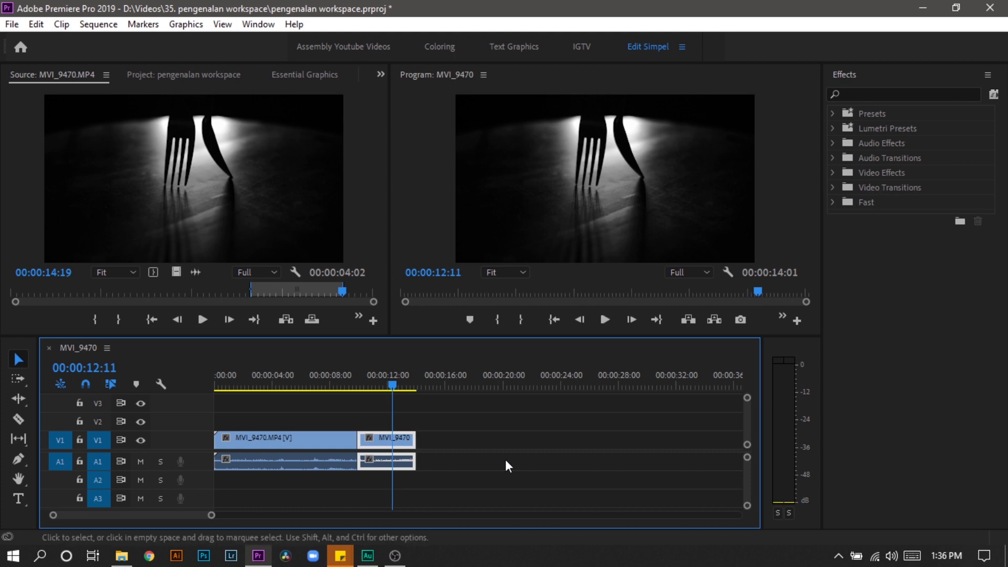
Step: Expand audio track A1 and raise the second clip's volume by about 5.41 dB
{"action": "double_click", "coordinate": [203, 459]}
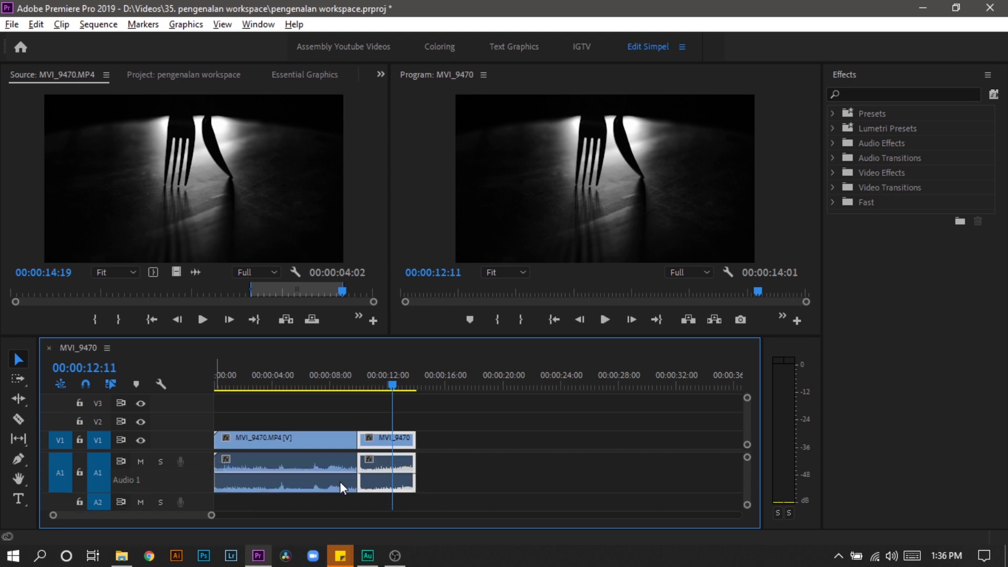
{"action": "left_click_drag", "start_coordinate": [383, 473], "coordinate": [393, 464]}
{"action": "key", "text": "space"}
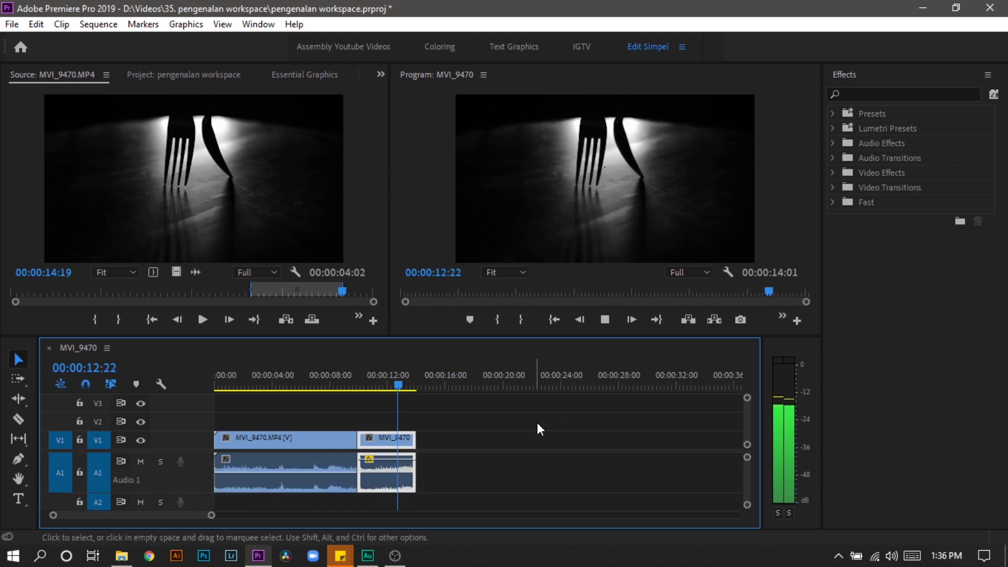
{"action": "left_click", "coordinate": [393, 383]}
Step: Add 10 dB of gain to the clip, play it back, then delete every clip in the sequence
{"action": "key", "text": "g"}
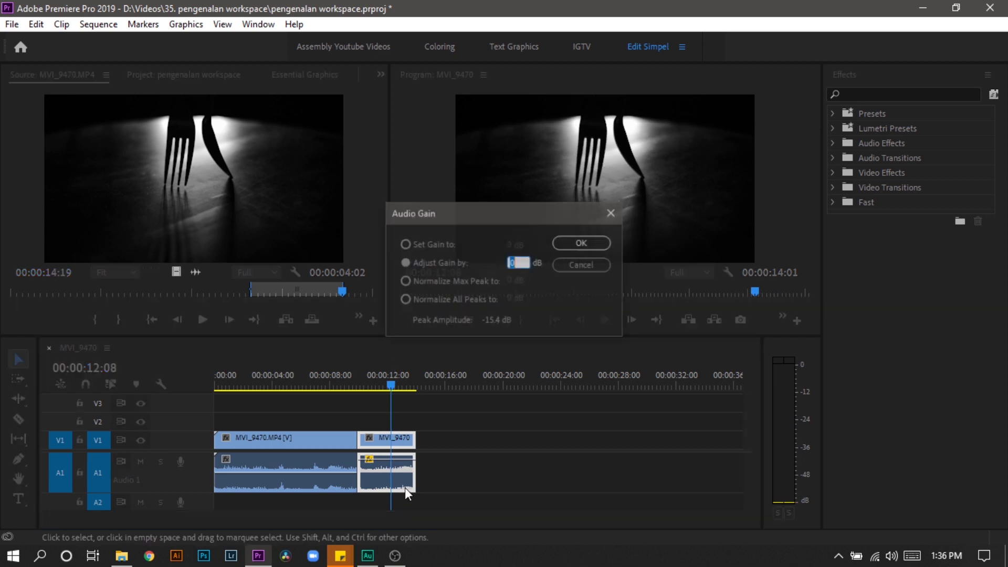
{"action": "type", "text": "10"}
{"action": "key", "text": "Return"}
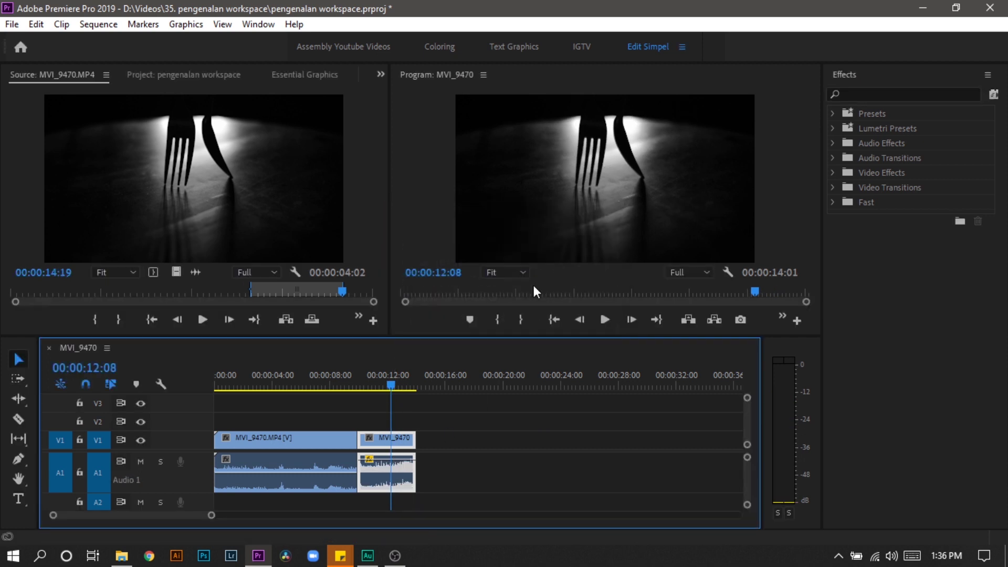
{"action": "key", "text": "space"}
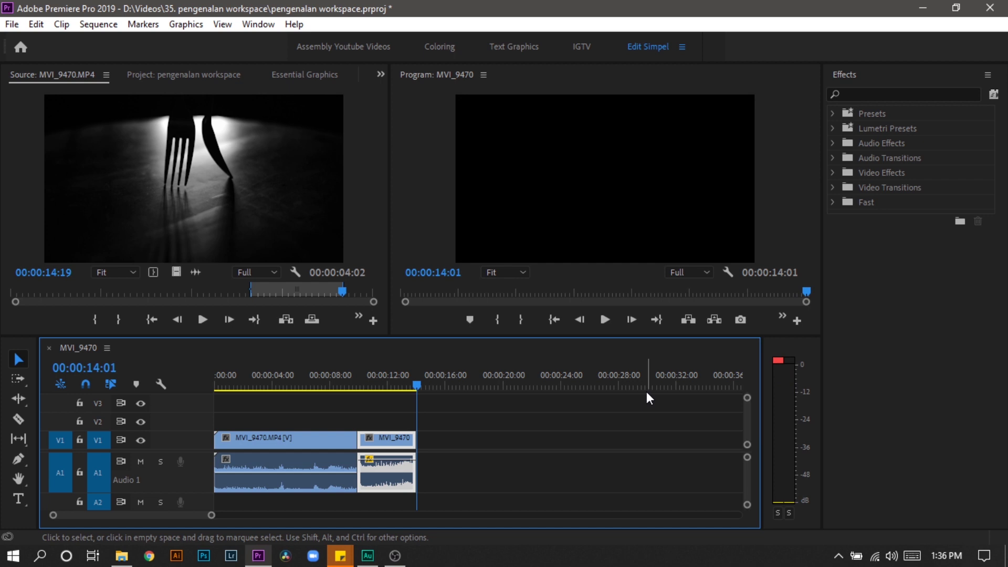
{"action": "left_click", "coordinate": [394, 376]}
{"action": "left_click_drag", "start_coordinate": [396, 375], "coordinate": [387, 383]}
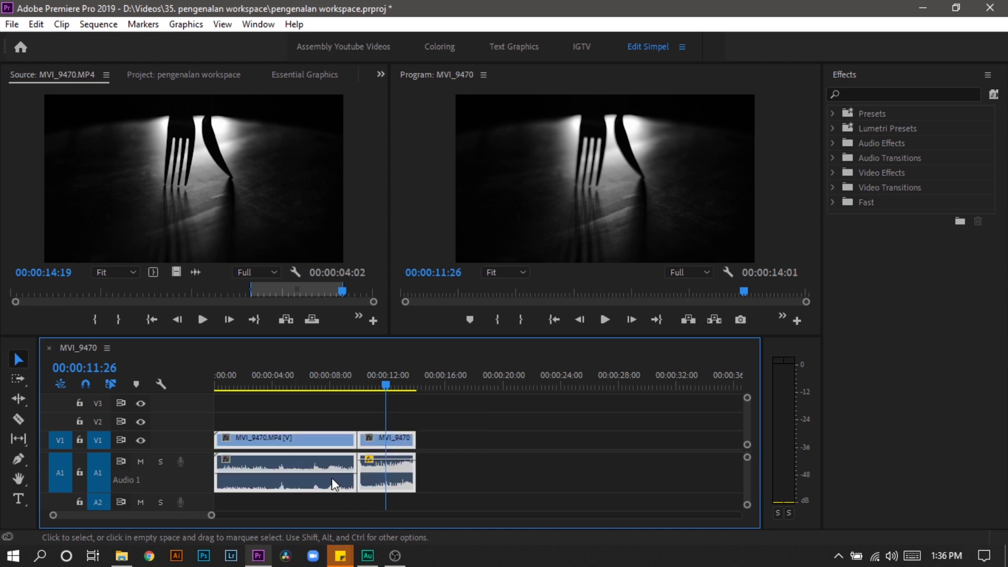
{"action": "key", "text": "ctrl+a"}
{"action": "key", "text": "Delete"}
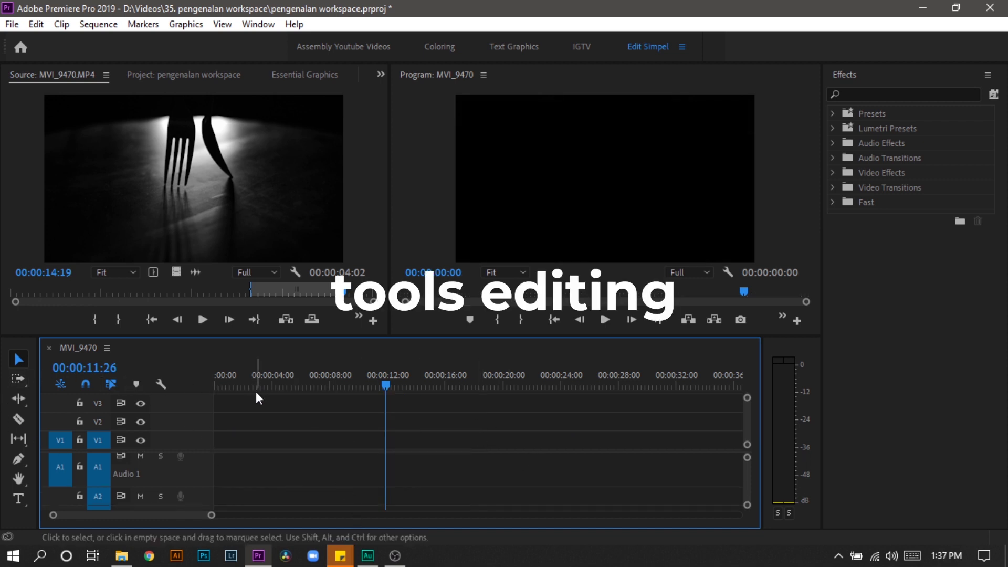
Step: Delete the second clip and return the playhead to the sequence start
{"action": "left_click", "coordinate": [399, 481]}
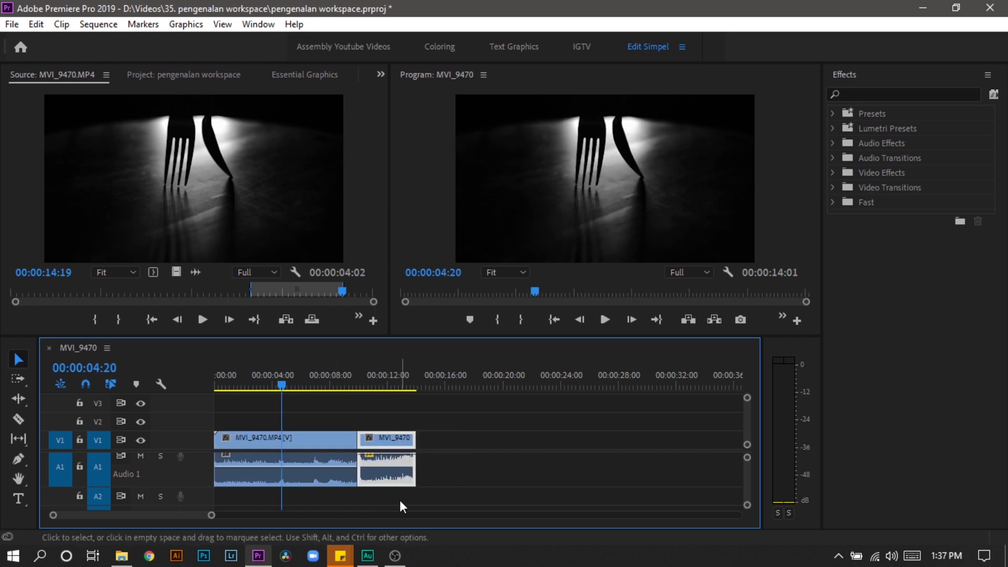
{"action": "key", "text": "Delete"}
{"action": "left_click", "coordinate": [259, 386]}
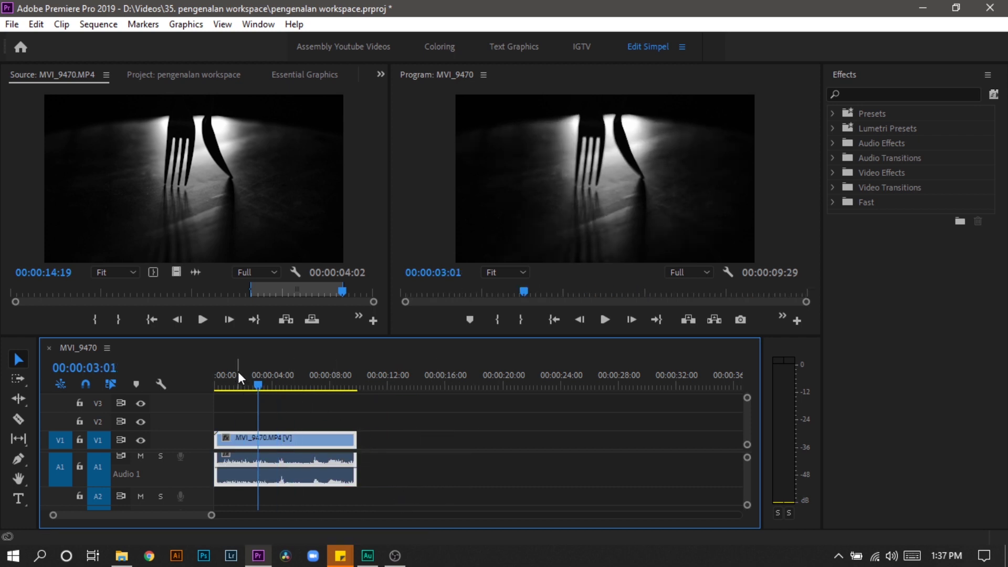
{"action": "key", "text": "Home"}
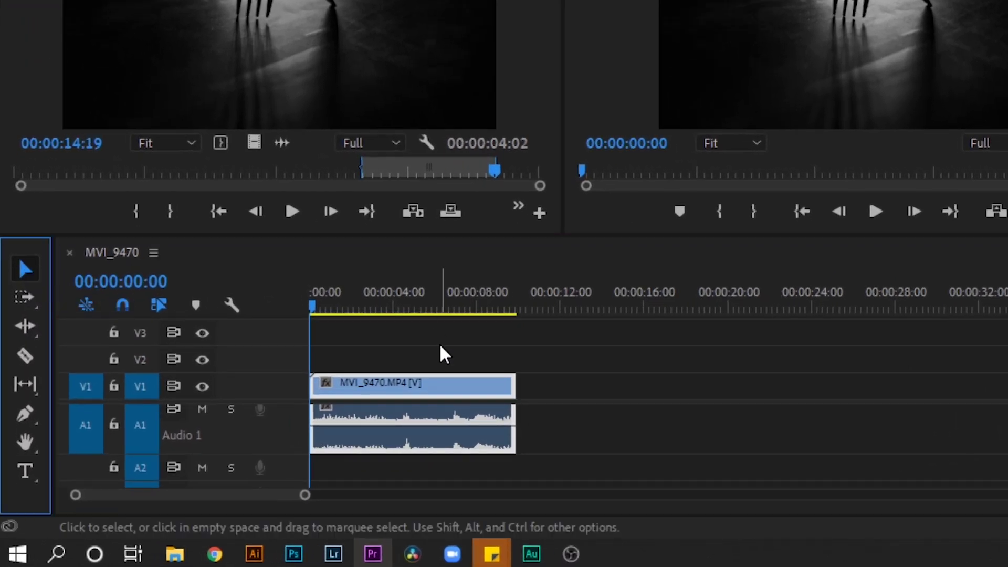
Step: Move the MVI_9470 clip to start near 4 seconds, then reselect it
{"action": "left_click_drag", "start_coordinate": [434, 388], "coordinate": [523, 388]}
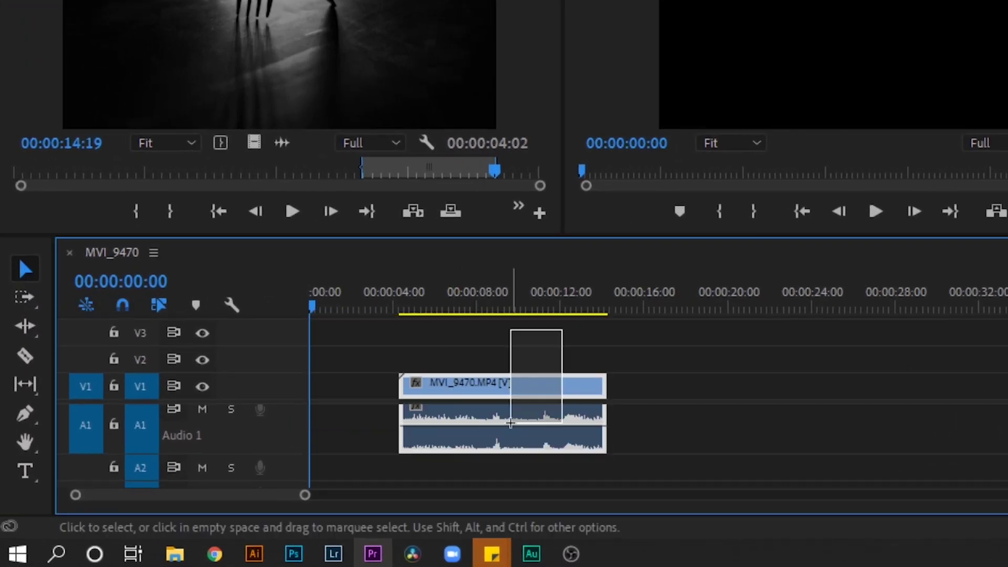
{"action": "left_click", "coordinate": [682, 376]}
{"action": "left_click", "coordinate": [513, 399]}
{"action": "left_click", "coordinate": [643, 372]}
{"action": "left_click", "coordinate": [484, 391]}
{"action": "left_click", "coordinate": [601, 353]}
{"action": "left_click", "coordinate": [543, 427]}
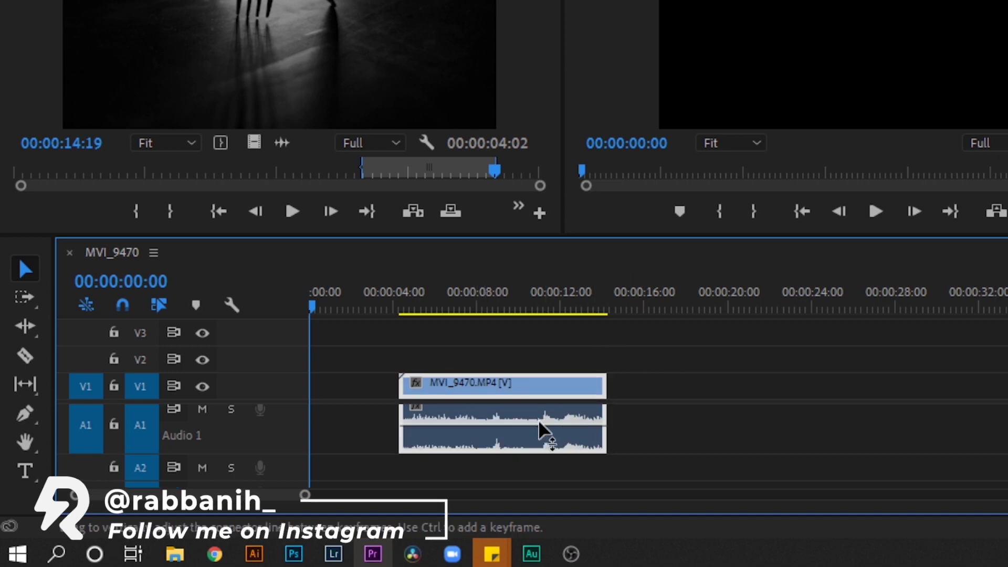
Step: Drag MVI_9470 back to the very start of the timeline and deselect it
{"action": "left_click_drag", "start_coordinate": [402, 413], "coordinate": [312, 413]}
{"action": "left_click_drag", "start_coordinate": [430, 333], "coordinate": [561, 414]}
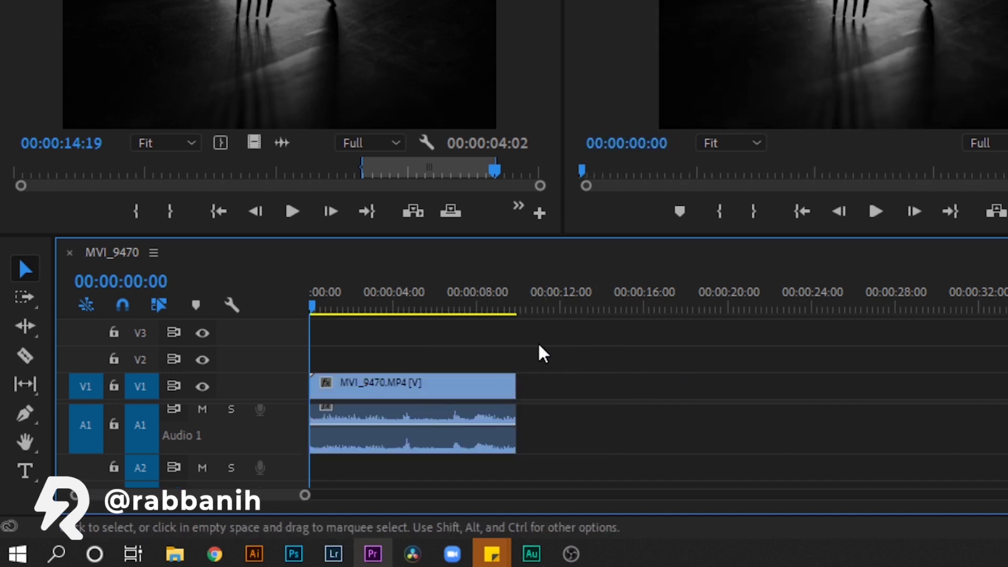
{"action": "left_click_drag", "start_coordinate": [537, 343], "coordinate": [711, 450]}
{"action": "mouse_move", "coordinate": [618, 428]}
{"action": "left_mouse_down"}
{"action": "mouse_move", "coordinate": [424, 367]}
{"action": "mouse_move", "coordinate": [494, 386]}
{"action": "mouse_move", "coordinate": [465, 376]}
{"action": "left_mouse_up"}
{"action": "left_click", "coordinate": [615, 349]}
{"action": "left_click", "coordinate": [530, 361]}
{"action": "left_click_drag", "start_coordinate": [446, 386], "coordinate": [458, 386]}
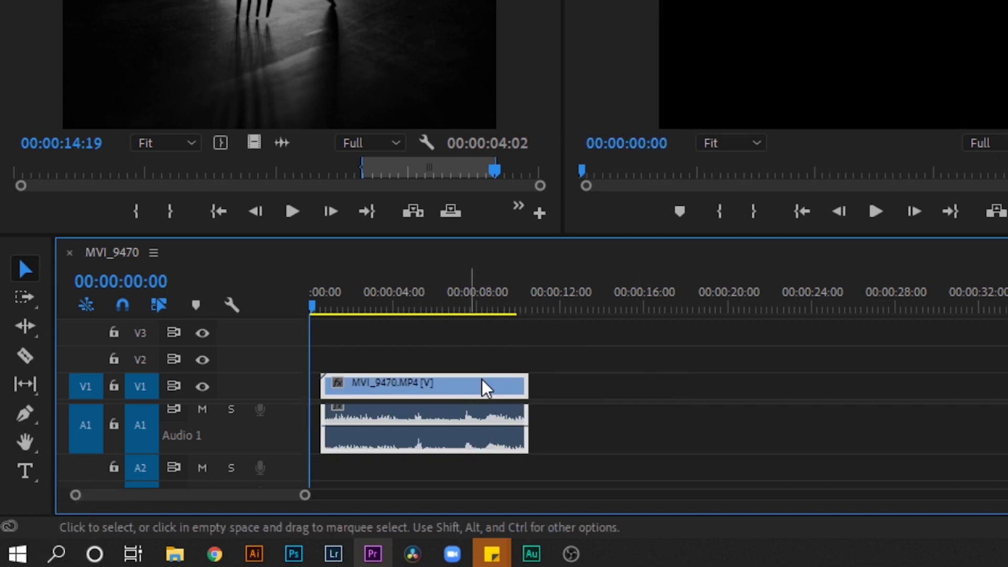
{"action": "mouse_move", "coordinate": [401, 403]}
{"action": "left_mouse_down"}
{"action": "mouse_move", "coordinate": [575, 402]}
{"action": "mouse_move", "coordinate": [518, 406]}
{"action": "mouse_move", "coordinate": [397, 383]}
{"action": "left_mouse_up"}
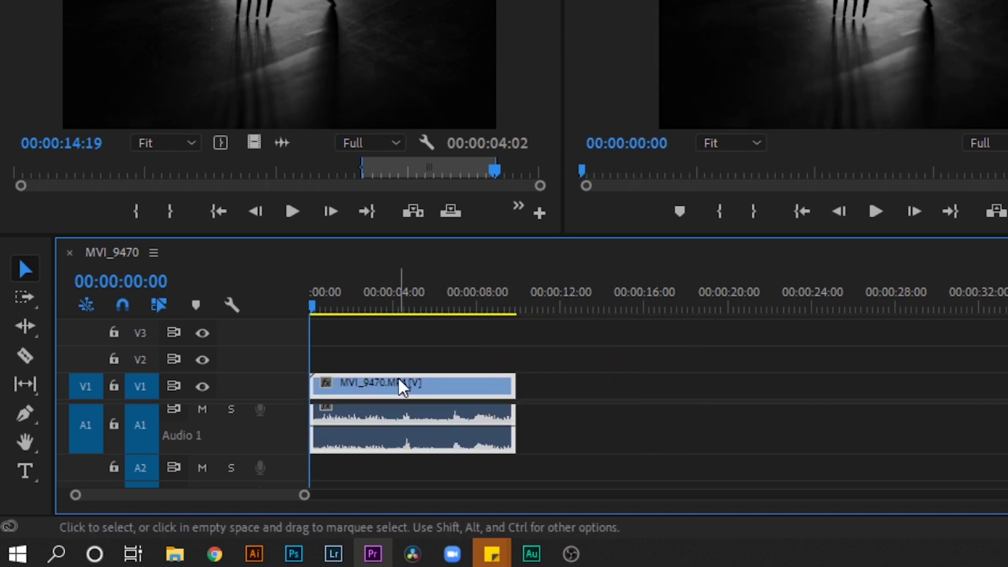
{"action": "left_click", "coordinate": [427, 356]}
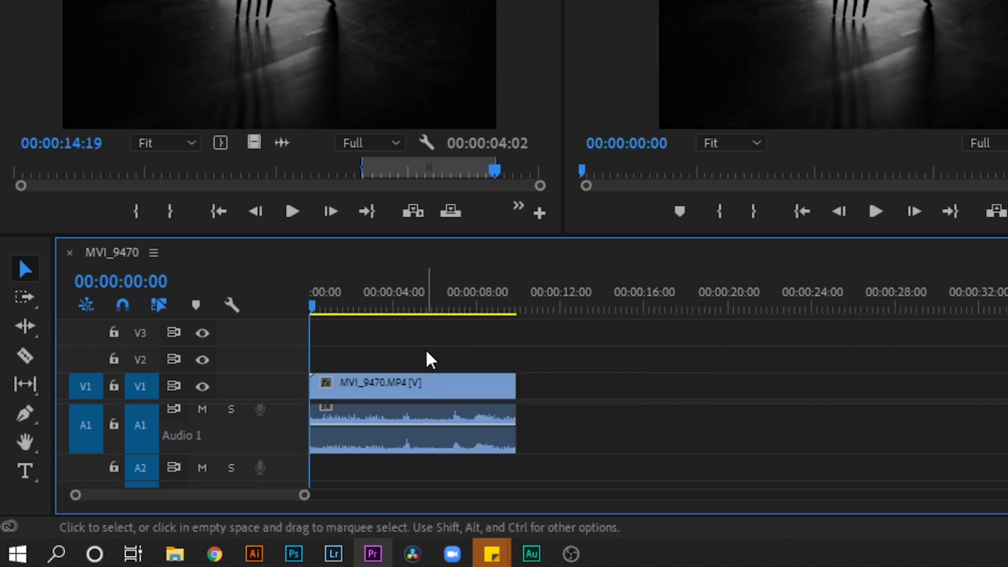
Step: Try the Track Select Forward tool on MVI_9470, then return to the Selection tool
{"action": "left_click", "coordinate": [30, 310]}
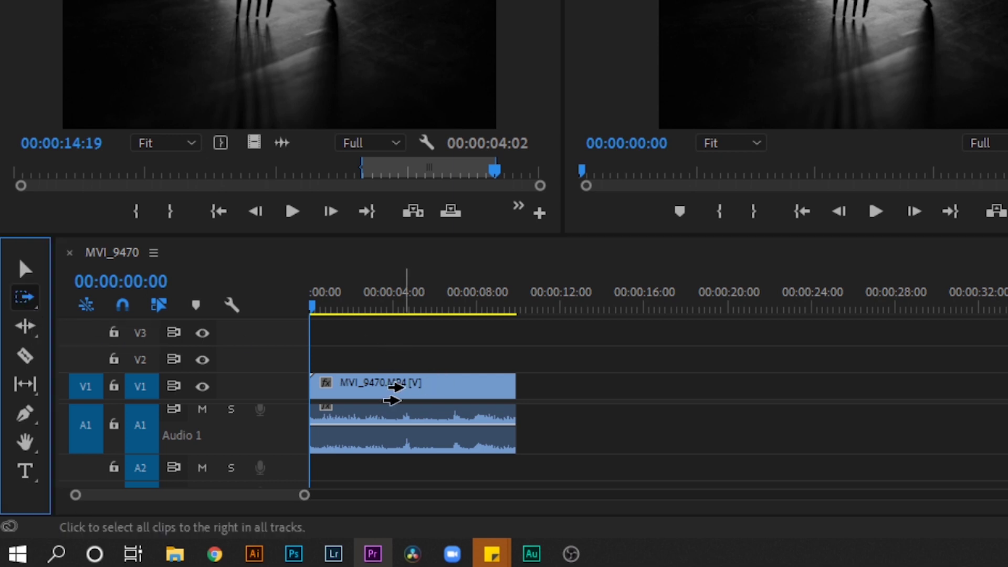
{"action": "left_click", "coordinate": [344, 388]}
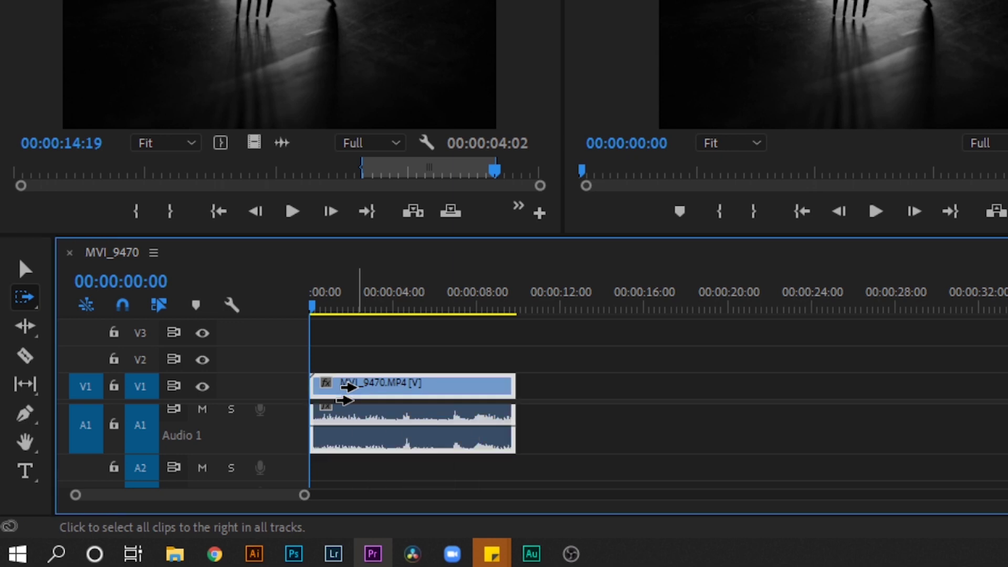
{"action": "key", "text": "c"}
{"action": "key", "text": "v"}
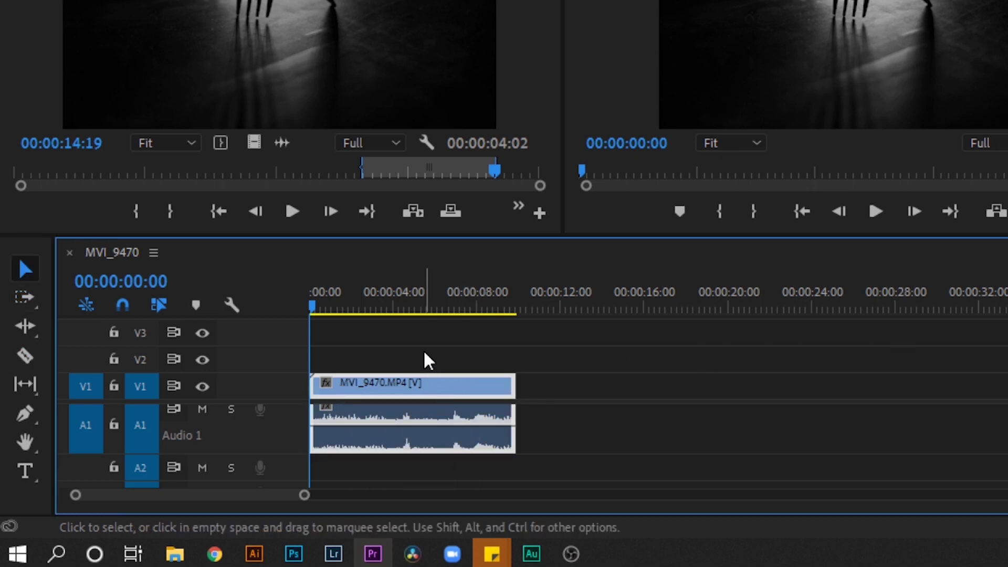
{"action": "left_click", "coordinate": [425, 356]}
Step: Add MVI_9472 and MVI_9471 from the project bin after MVI_9470 and save the project
{"action": "key", "text": "shift+1"}
{"action": "mouse_move", "coordinate": [439, 140]}
{"action": "left_mouse_down"}
{"action": "mouse_move", "coordinate": [269, 4]}
{"action": "mouse_move", "coordinate": [730, 401]}
{"action": "left_mouse_up"}
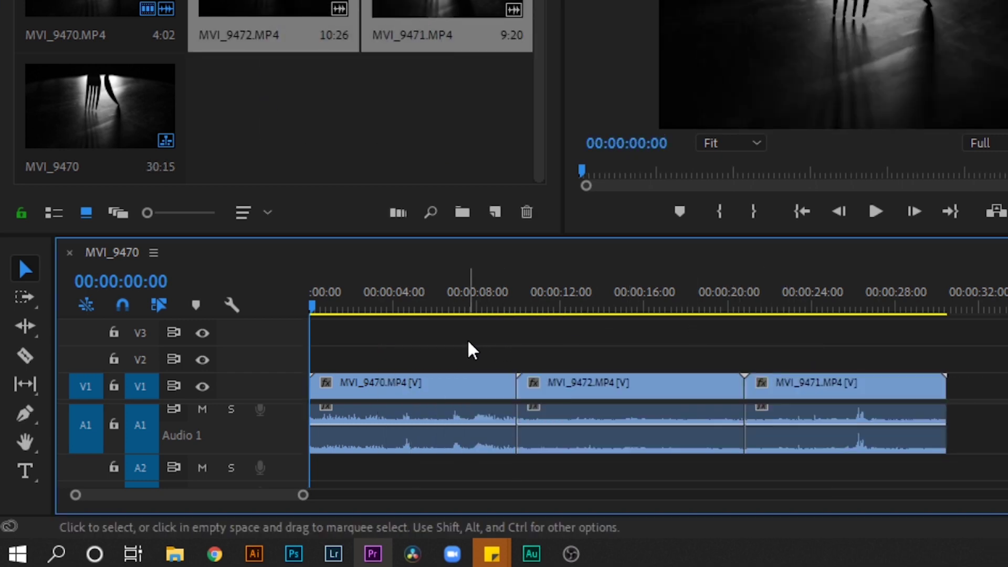
{"action": "left_click", "coordinate": [392, 390]}
{"action": "left_click", "coordinate": [632, 386]}
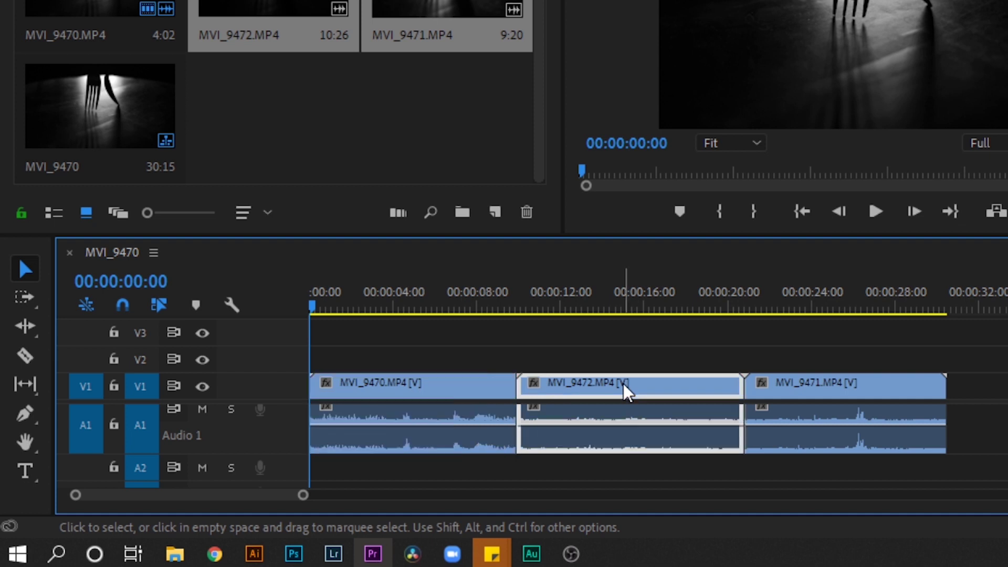
{"action": "left_click", "coordinate": [817, 388]}
{"action": "left_click", "coordinate": [453, 393]}
{"action": "left_click", "coordinate": [441, 364]}
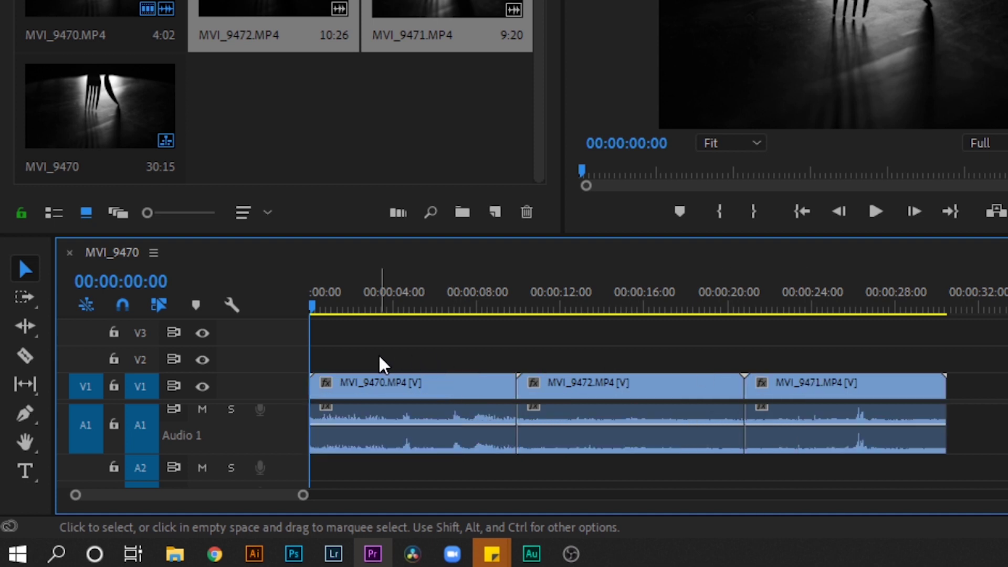
{"action": "key", "text": "ctrl+s"}
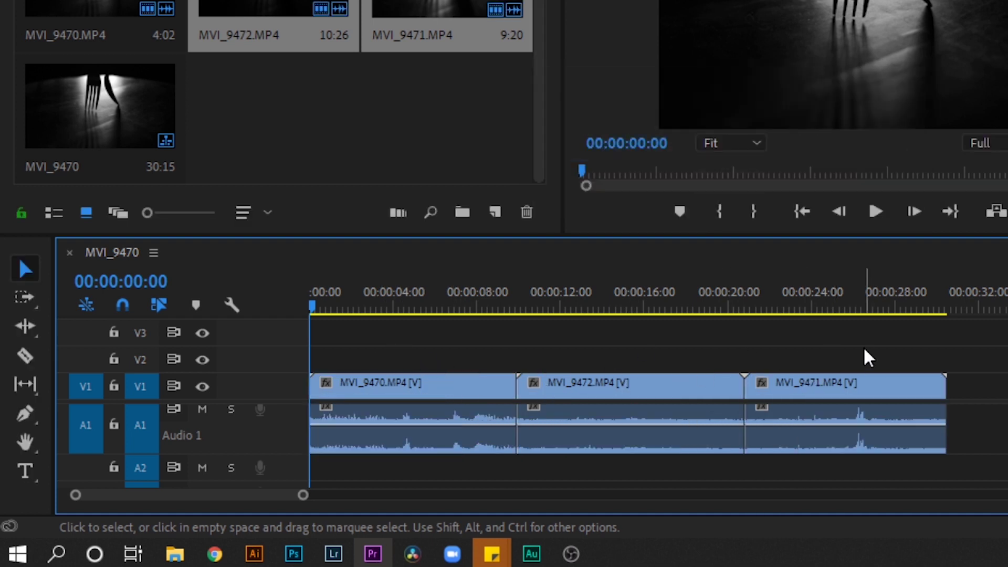
Step: Select all three clips with Track Select Forward, shift them and return them to the start
{"action": "left_click_drag", "start_coordinate": [885, 350], "coordinate": [341, 477]}
{"action": "left_click", "coordinate": [378, 364]}
{"action": "left_click", "coordinate": [30, 301]}
{"action": "left_click", "coordinate": [366, 388]}
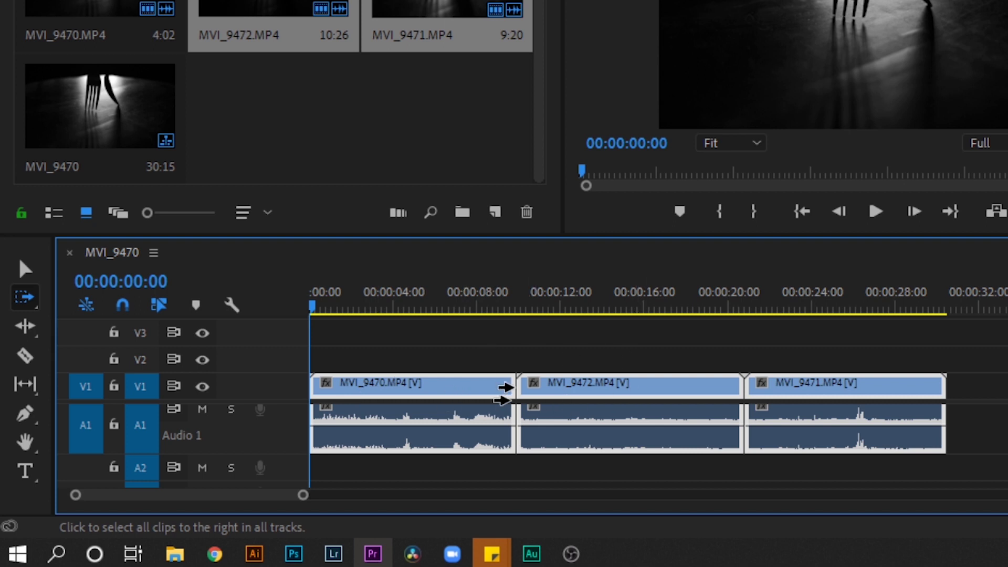
{"action": "mouse_move", "coordinate": [399, 387]}
{"action": "left_mouse_down"}
{"action": "mouse_move", "coordinate": [565, 388]}
{"action": "mouse_move", "coordinate": [367, 391]}
{"action": "left_mouse_up"}
{"action": "key", "text": "v"}
{"action": "left_click_drag", "start_coordinate": [987, 330], "coordinate": [461, 429]}
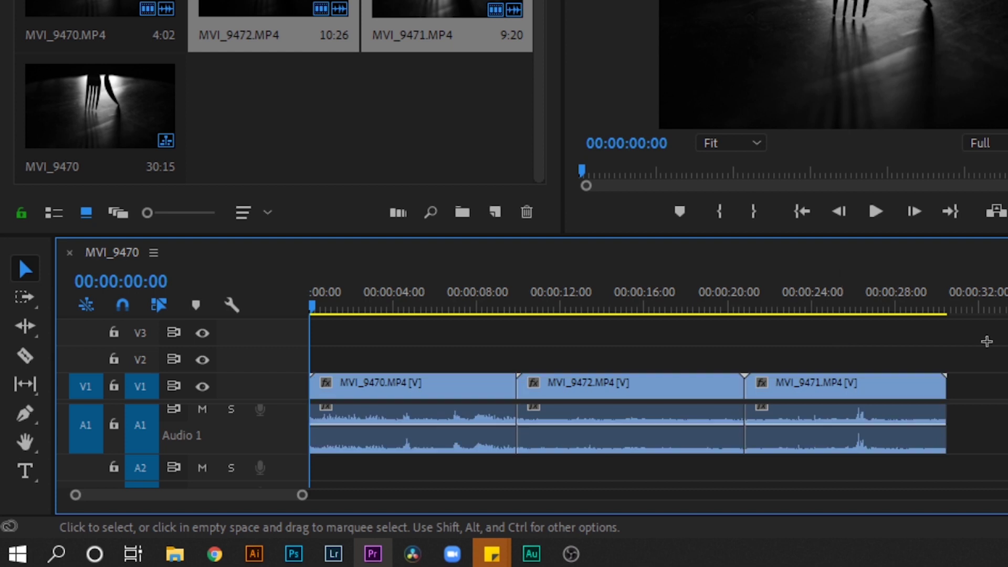
{"action": "scroll", "coordinate": [428, 354], "scroll_direction": "down", "scroll_amount": 3}
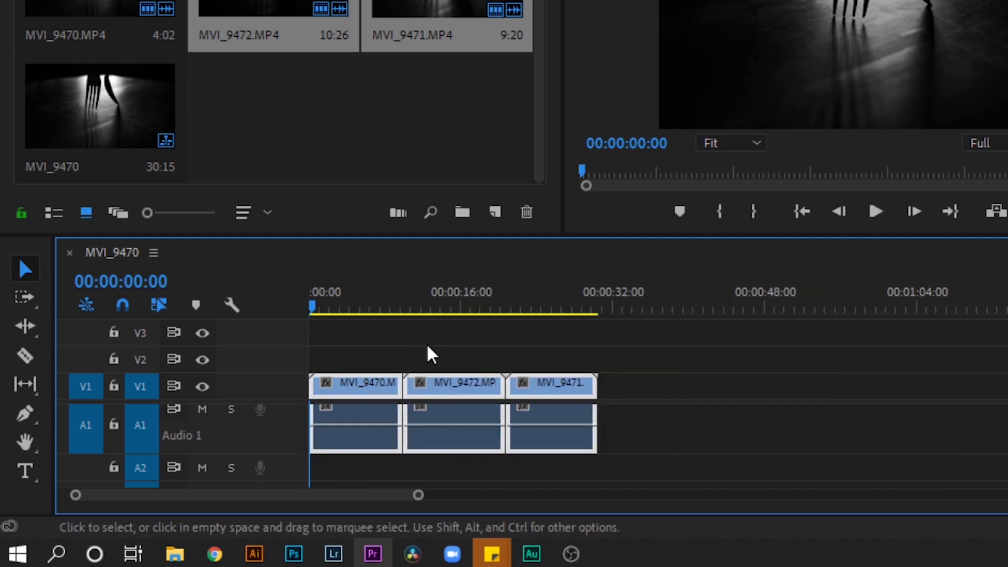
{"action": "scroll", "coordinate": [414, 355], "scroll_direction": "down", "scroll_amount": 2}
{"action": "scroll", "coordinate": [393, 355], "scroll_direction": "down", "scroll_amount": 2}
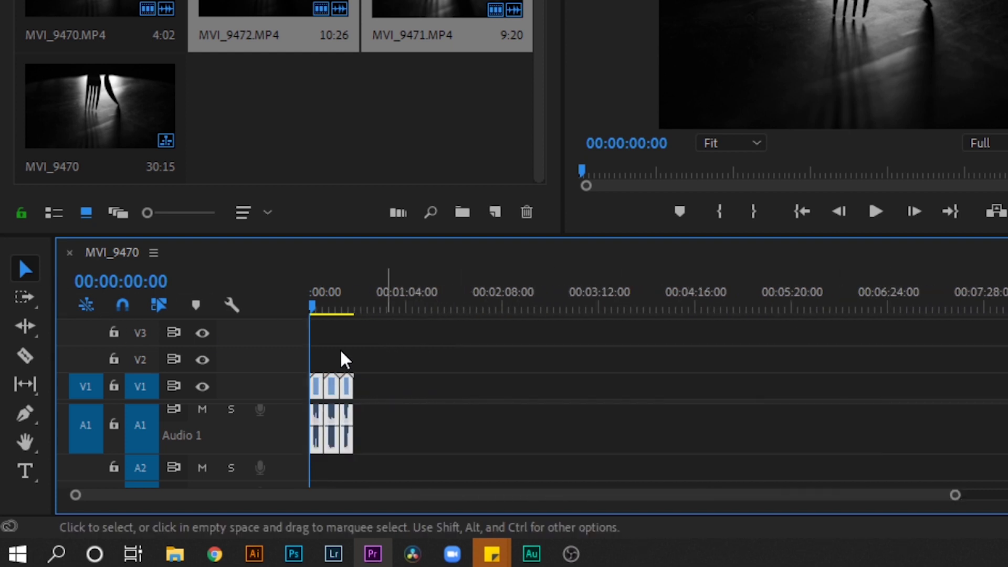
{"action": "scroll", "coordinate": [960, 377], "scroll_direction": "down", "scroll_amount": 2}
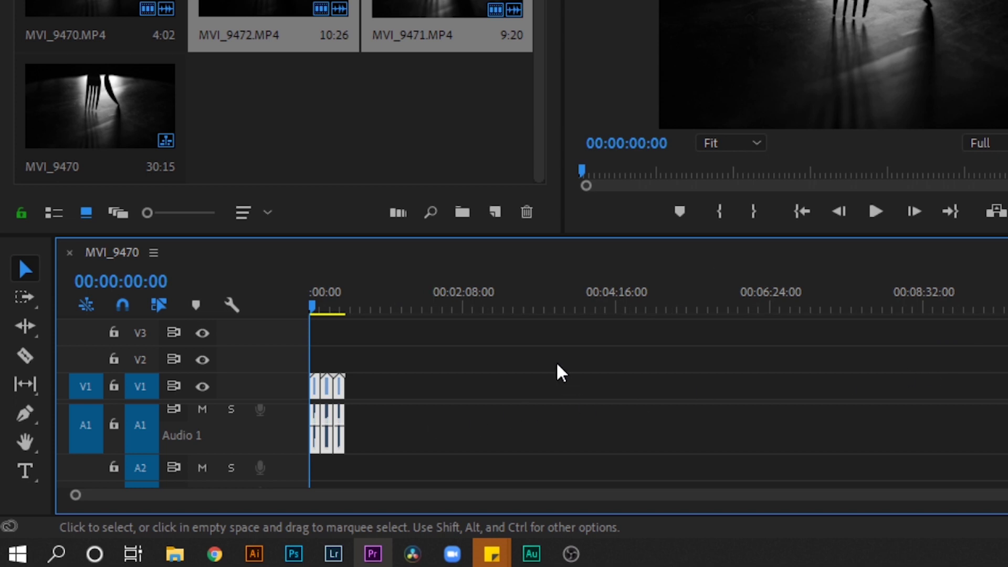
{"action": "left_click_drag", "start_coordinate": [998, 349], "coordinate": [383, 431]}
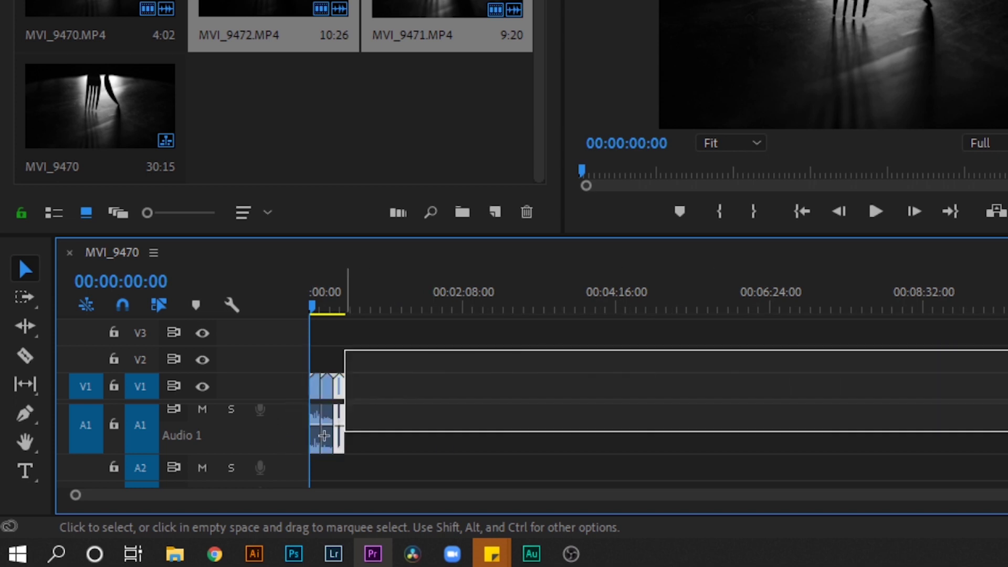
{"action": "scroll", "coordinate": [410, 413], "scroll_direction": "up", "scroll_amount": 2}
{"action": "scroll", "coordinate": [410, 412], "scroll_direction": "up", "scroll_amount": 2}
{"action": "scroll", "coordinate": [402, 407], "scroll_direction": "up", "scroll_amount": 1}
{"action": "scroll", "coordinate": [402, 407], "scroll_direction": "up", "scroll_amount": 1}
{"action": "left_click", "coordinate": [24, 303]}
{"action": "left_click", "coordinate": [314, 390]}
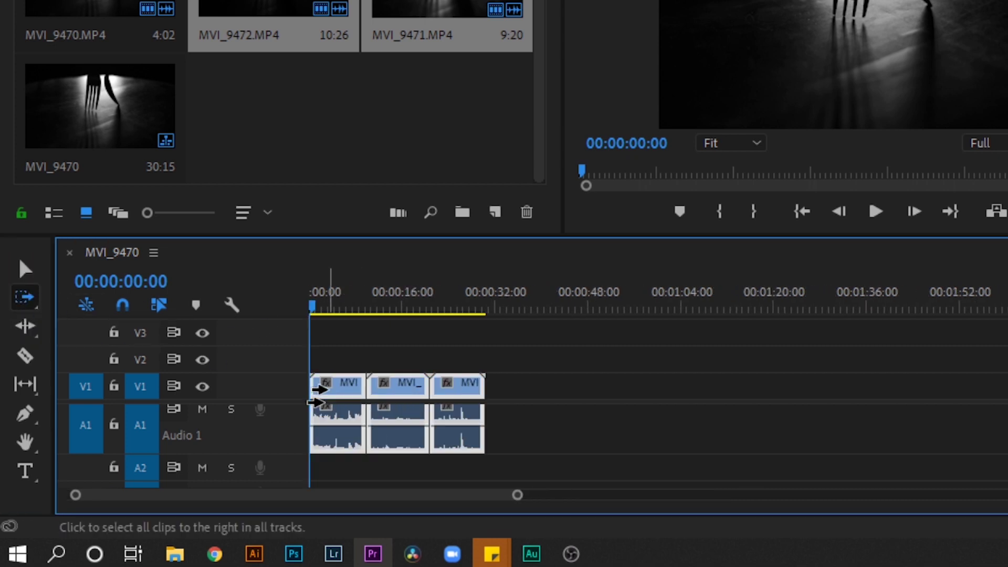
{"action": "key", "text": "v"}
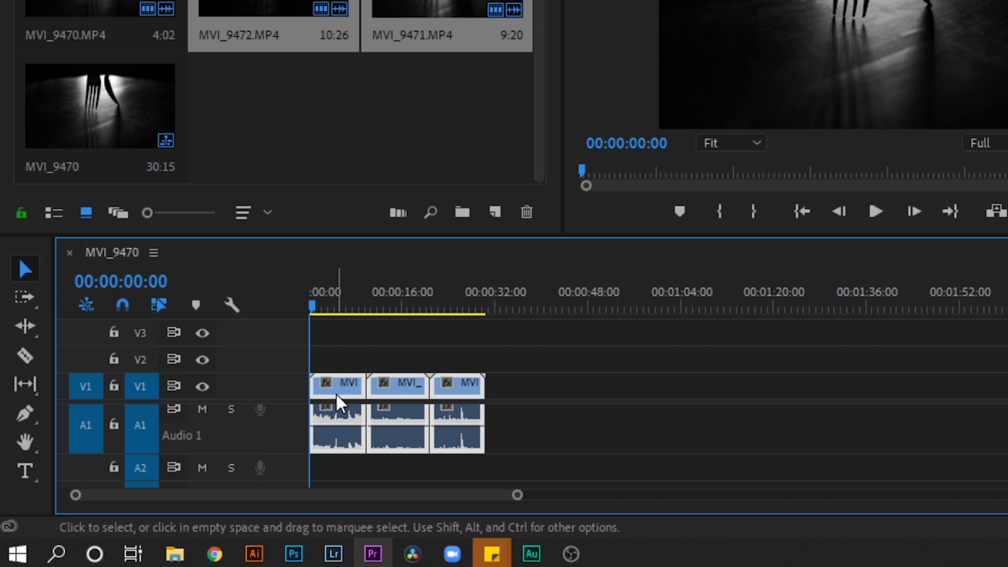
{"action": "left_click_drag", "start_coordinate": [336, 405], "coordinate": [541, 395]}
{"action": "left_click_drag", "start_coordinate": [286, 389], "coordinate": [286, 389]}
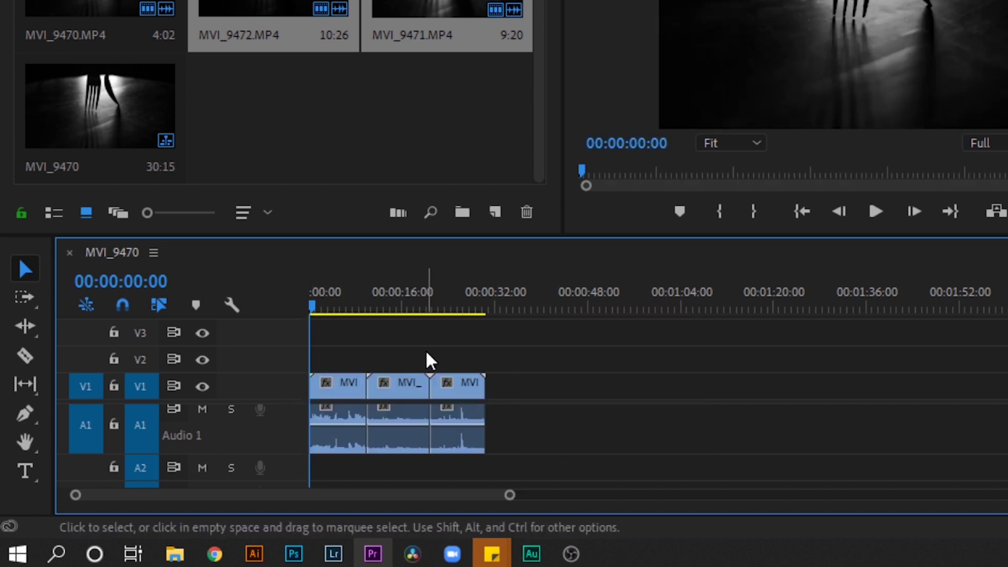
{"action": "left_click", "coordinate": [20, 303]}
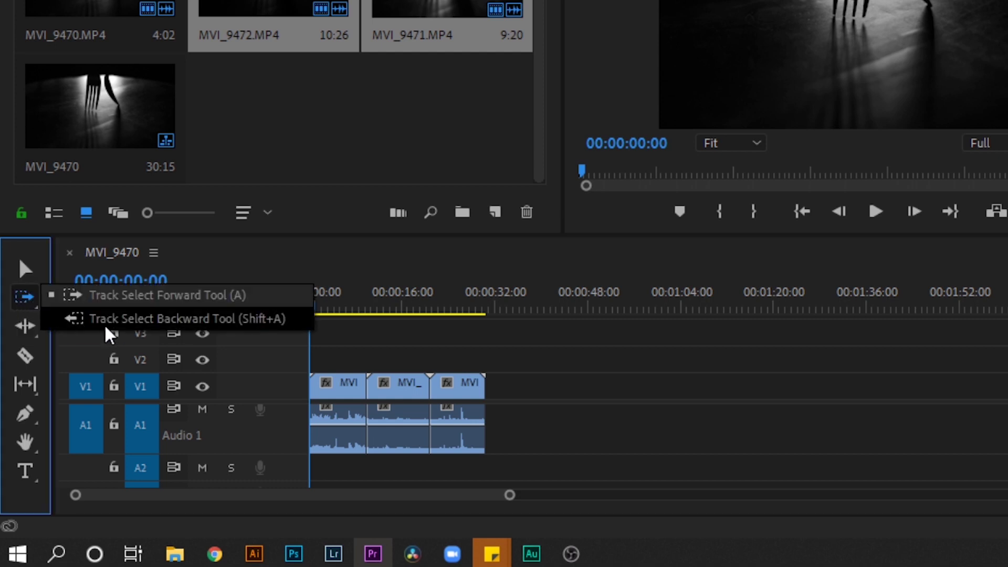
{"action": "left_click", "coordinate": [102, 322]}
{"action": "left_click_drag", "start_coordinate": [478, 384], "coordinate": [358, 391]}
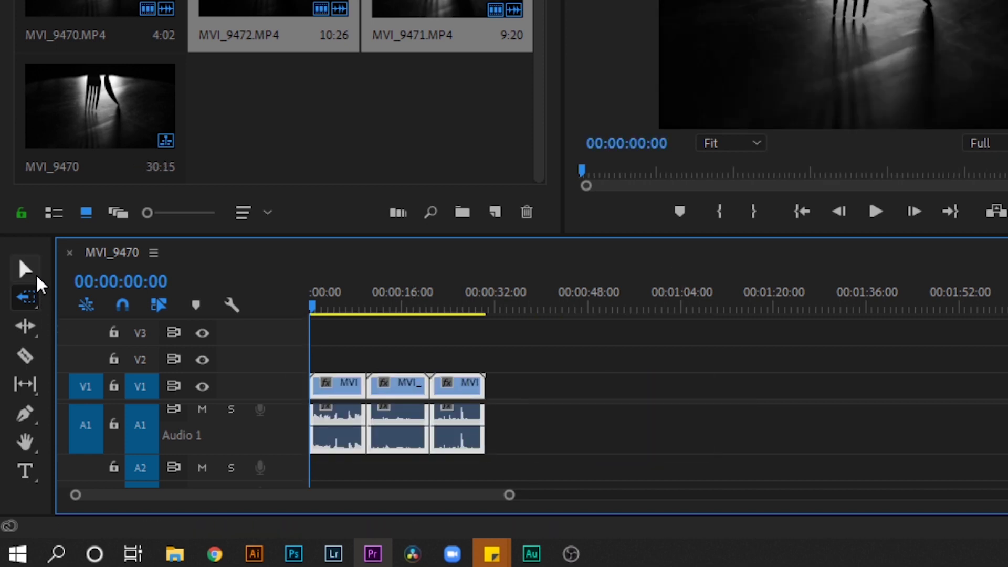
{"action": "left_click", "coordinate": [25, 269]}
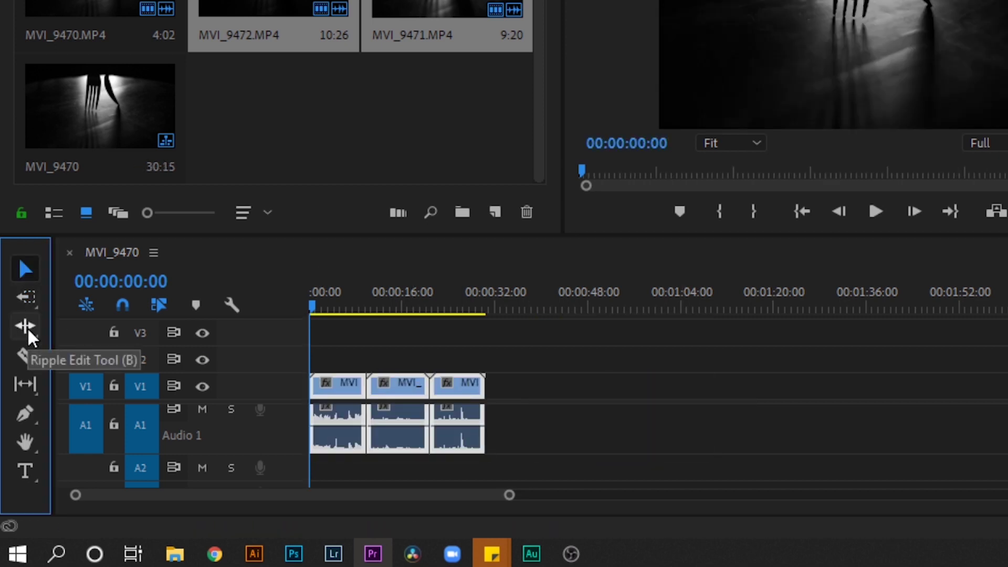
{"action": "left_click", "coordinate": [26, 327]}
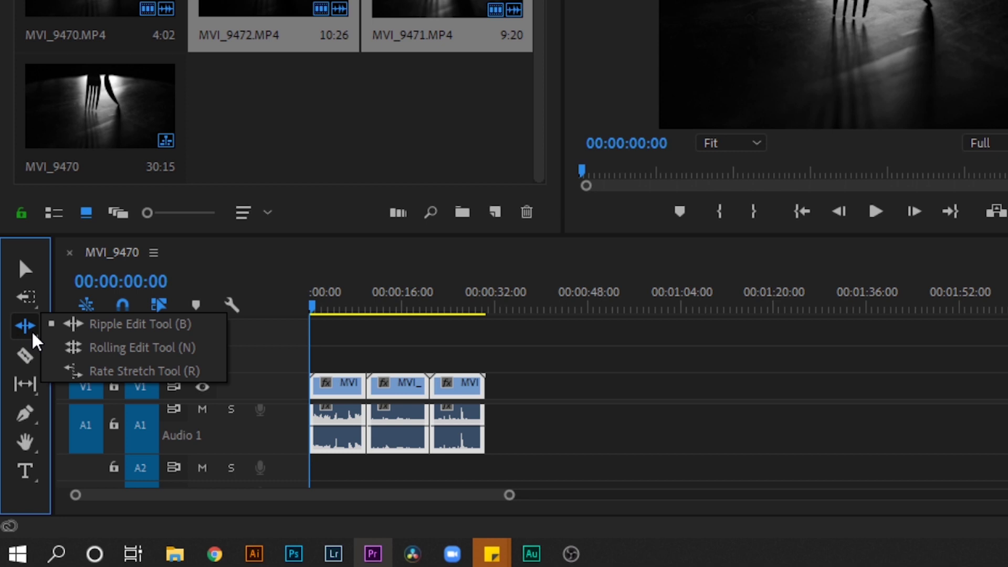
{"action": "left_click", "coordinate": [140, 324]}
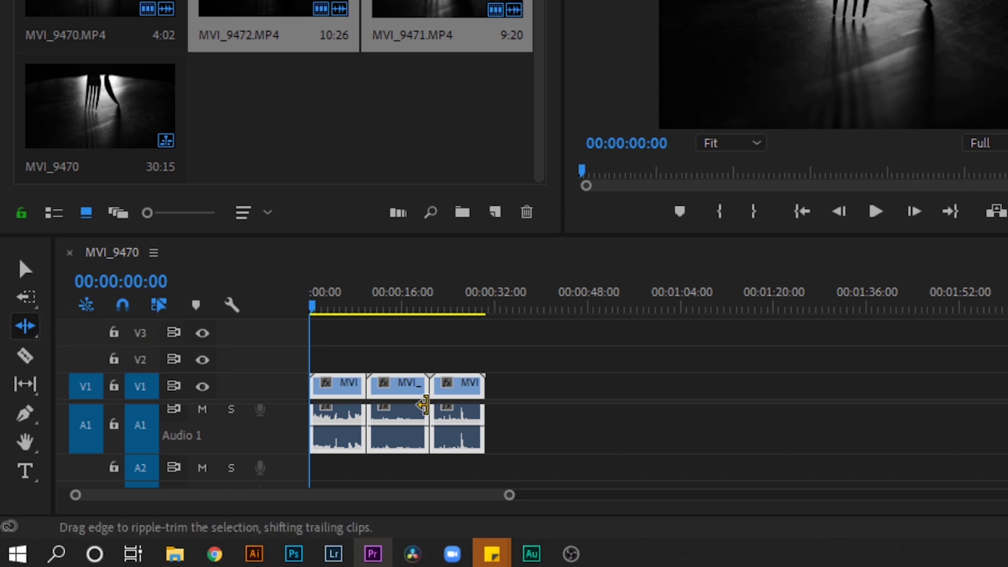
{"action": "scroll", "coordinate": [425, 404], "scroll_direction": "up", "scroll_amount": 4}
{"action": "mouse_move", "coordinate": [441, 388]}
{"action": "left_mouse_down"}
{"action": "mouse_move", "coordinate": [447, 383]}
{"action": "mouse_move", "coordinate": [384, 386]}
{"action": "left_mouse_up"}
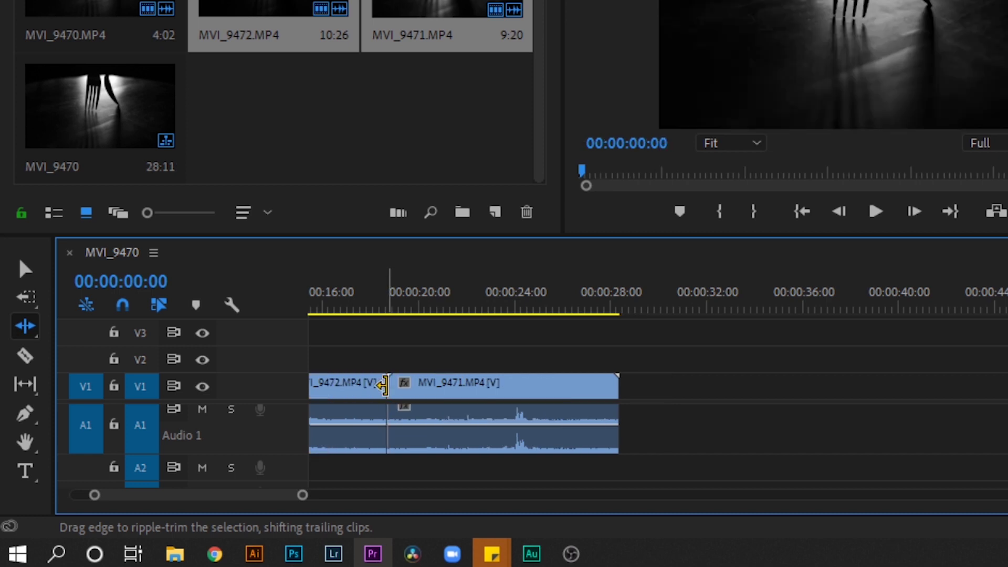
{"action": "scroll", "coordinate": [523, 395], "scroll_direction": "up", "scroll_amount": 5}
{"action": "mouse_move", "coordinate": [752, 382]}
{"action": "left_mouse_down"}
{"action": "mouse_move", "coordinate": [809, 386]}
{"action": "mouse_move", "coordinate": [653, 411]}
{"action": "left_mouse_up"}
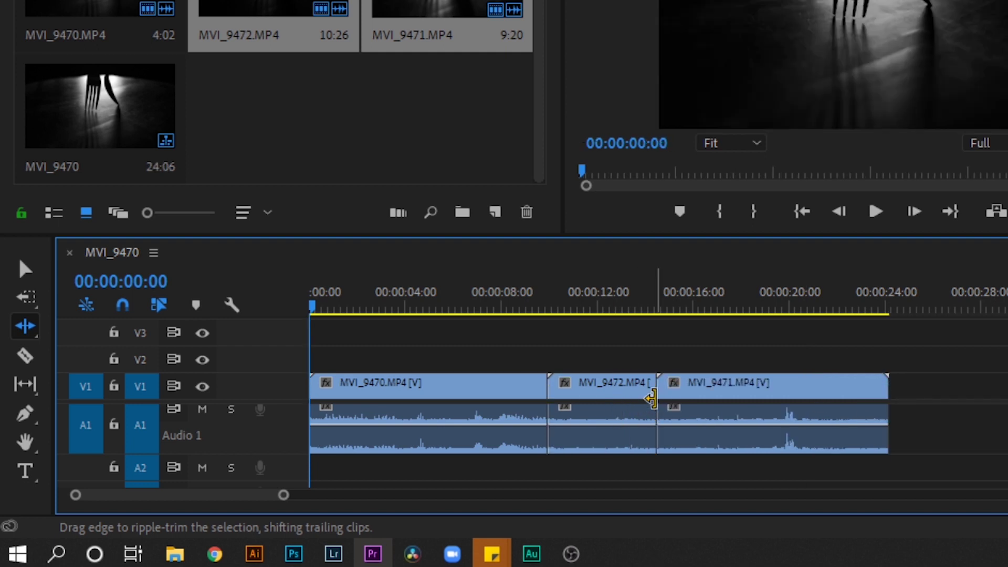
{"action": "key", "text": "ctrl+z"}
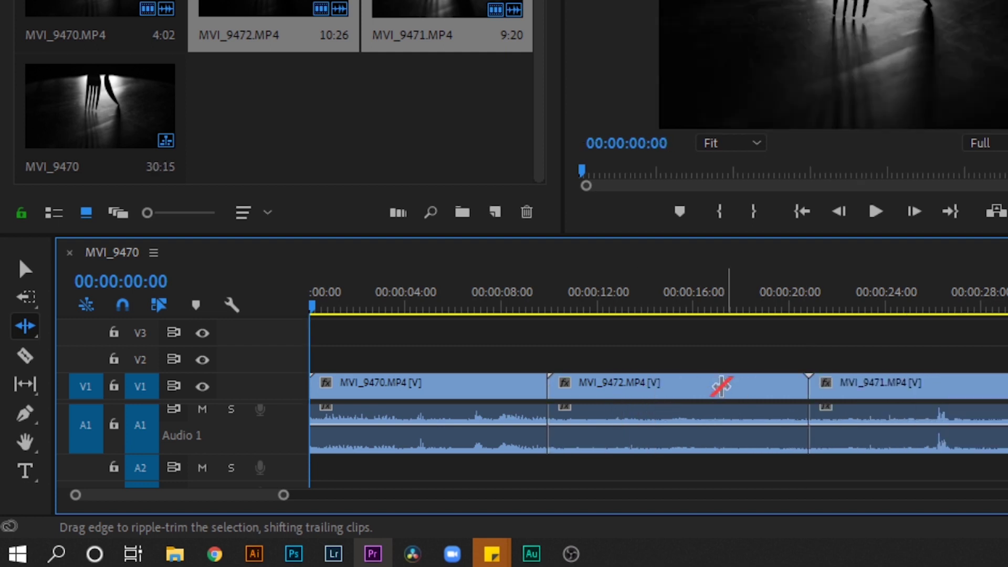
{"action": "key", "text": "v"}
{"action": "mouse_move", "coordinate": [740, 325]}
{"action": "left_mouse_down"}
{"action": "mouse_move", "coordinate": [646, 325]}
{"action": "mouse_move", "coordinate": [691, 325]}
{"action": "left_mouse_up"}
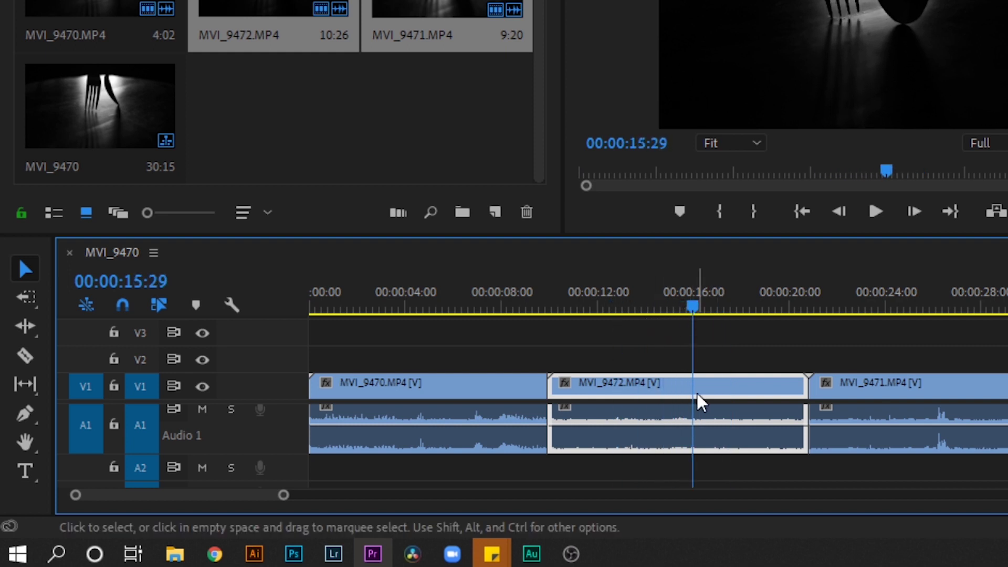
{"action": "left_click", "coordinate": [770, 401]}
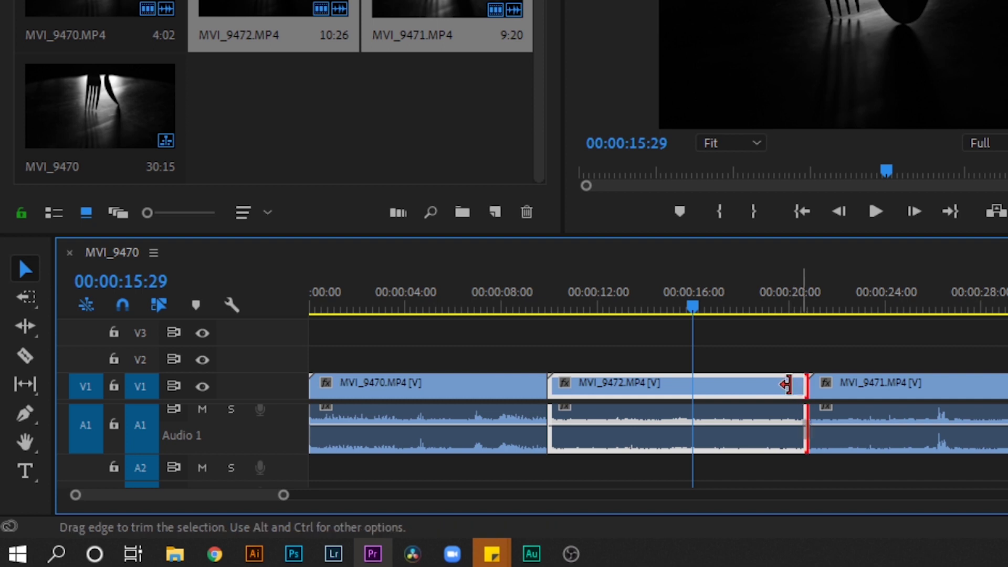
{"action": "left_click_drag", "start_coordinate": [796, 385], "coordinate": [693, 385]}
{"action": "left_click", "coordinate": [811, 399]}
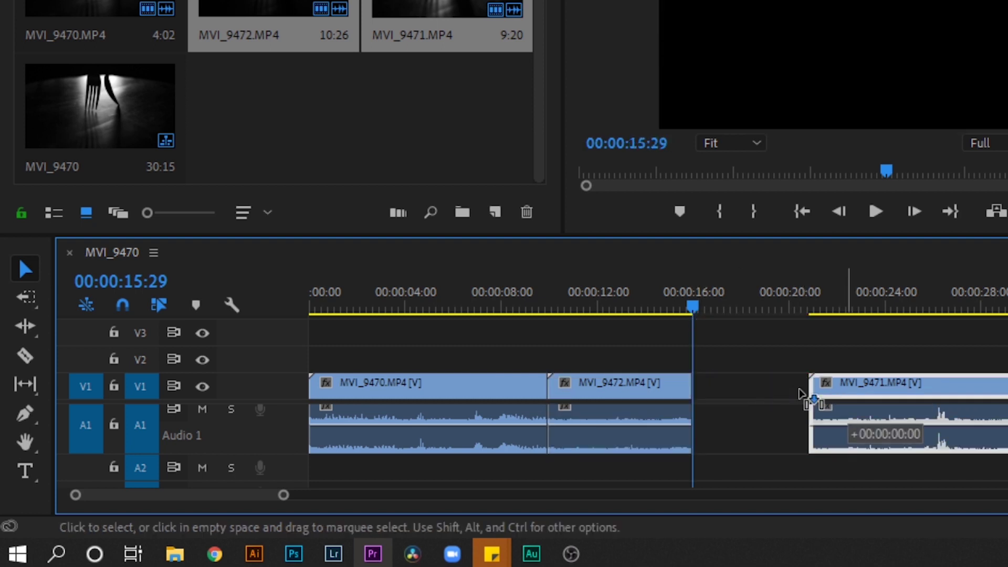
{"action": "left_click_drag", "start_coordinate": [812, 400], "coordinate": [756, 376]}
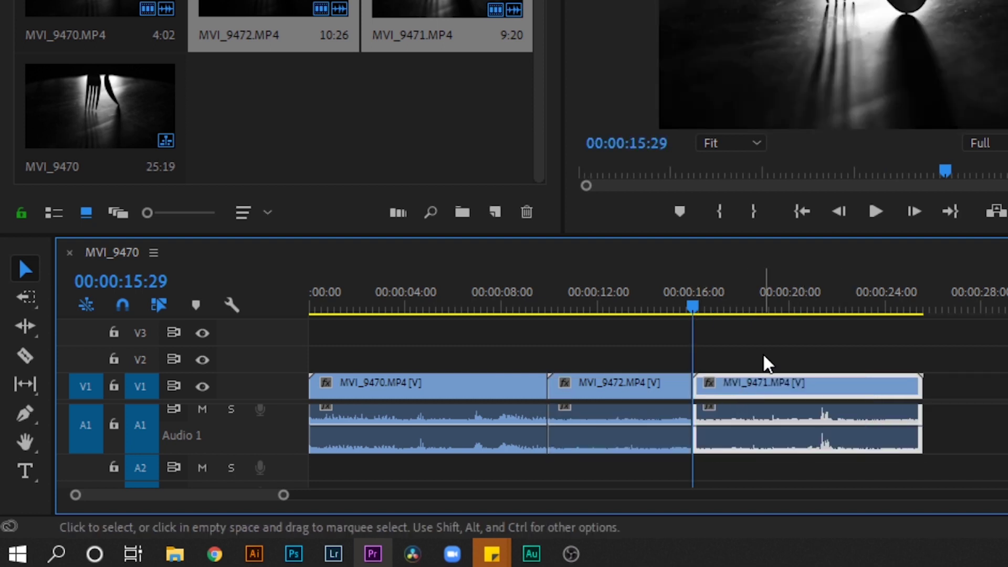
{"action": "key", "text": "ctrl+z"}
{"action": "key", "text": "ctrl+z"}
Step: Ripple-trim MVI_9472's end to the playhead with the Ripple Edit tool
{"action": "left_click", "coordinate": [32, 326]}
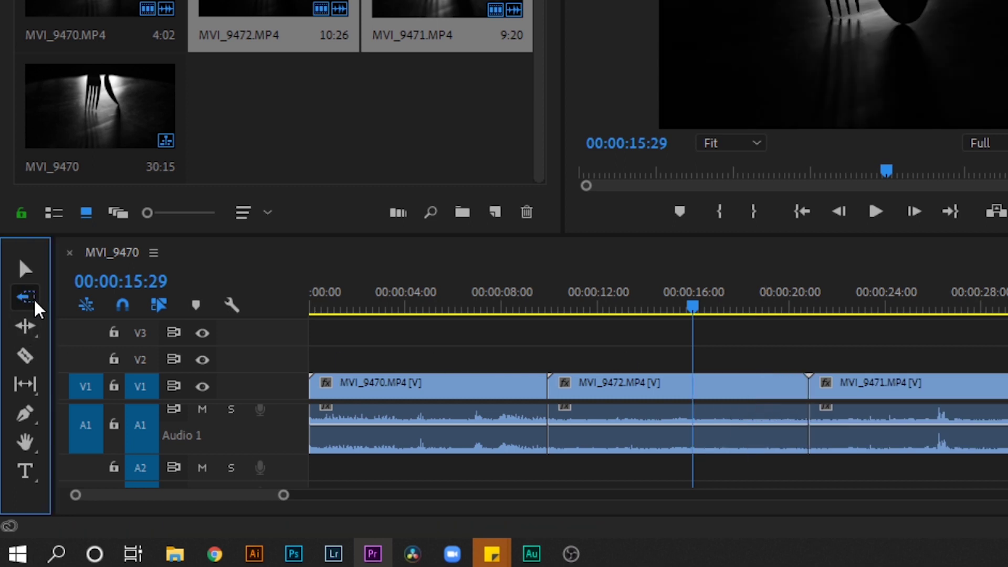
{"action": "left_click_drag", "start_coordinate": [810, 386], "coordinate": [693, 387]}
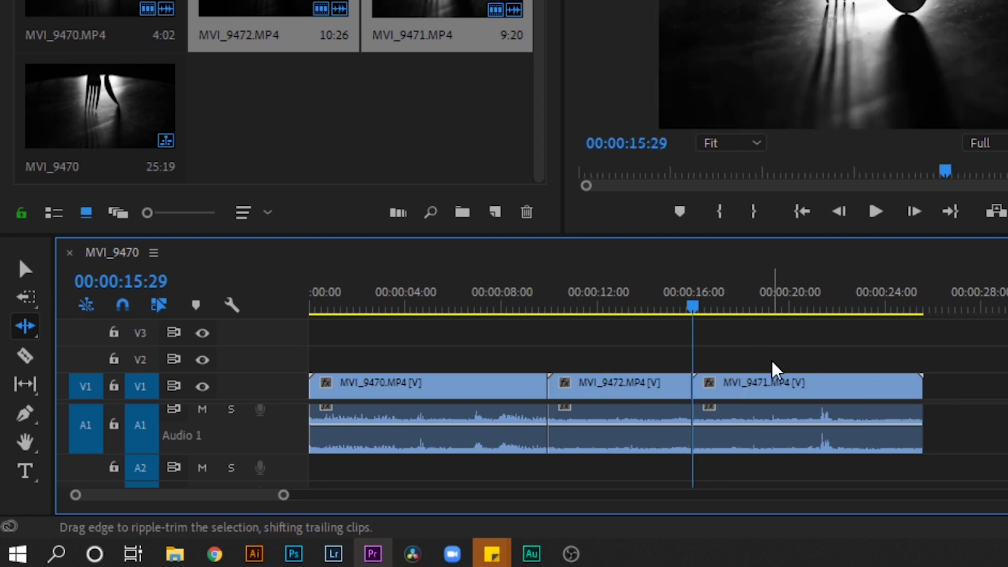
{"action": "key", "text": "v"}
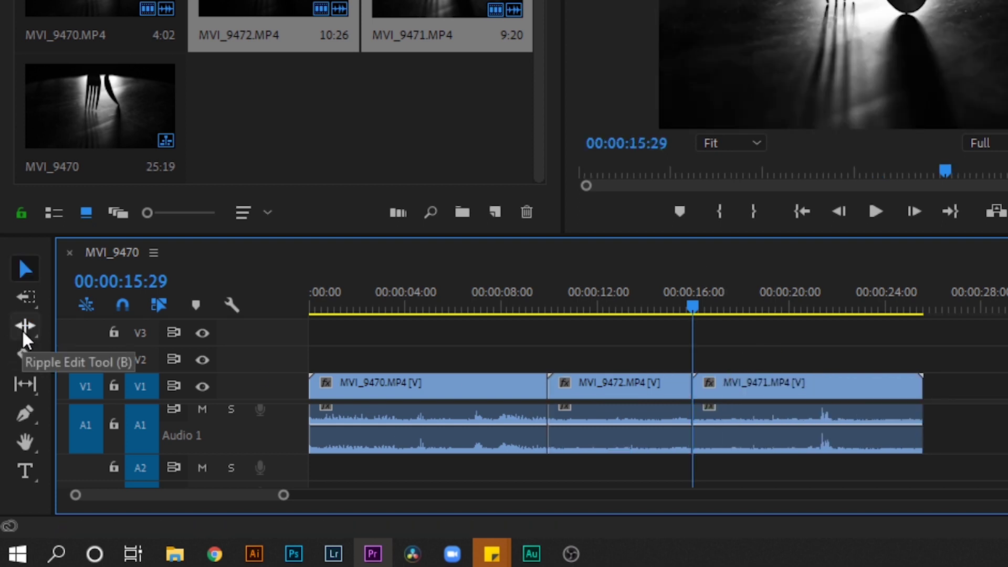
Step: Switch to the Rolling Edit tool and roll the MVI_9472/MVI_9471 cut slightly later
{"action": "left_click", "coordinate": [23, 331]}
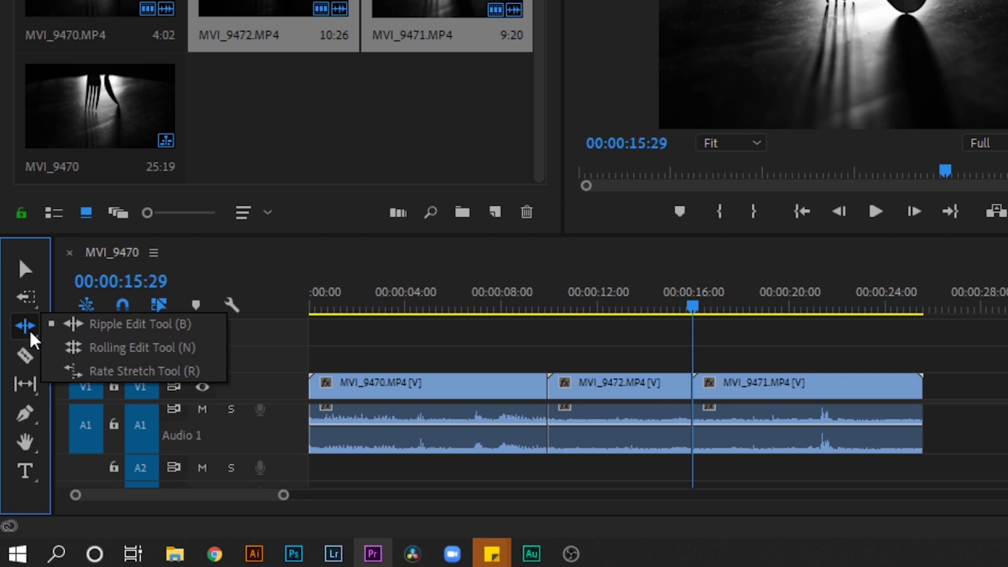
{"action": "left_click", "coordinate": [137, 348]}
{"action": "mouse_move", "coordinate": [691, 391]}
{"action": "left_mouse_down"}
{"action": "mouse_move", "coordinate": [747, 399]}
{"action": "mouse_move", "coordinate": [693, 394]}
{"action": "left_mouse_up"}
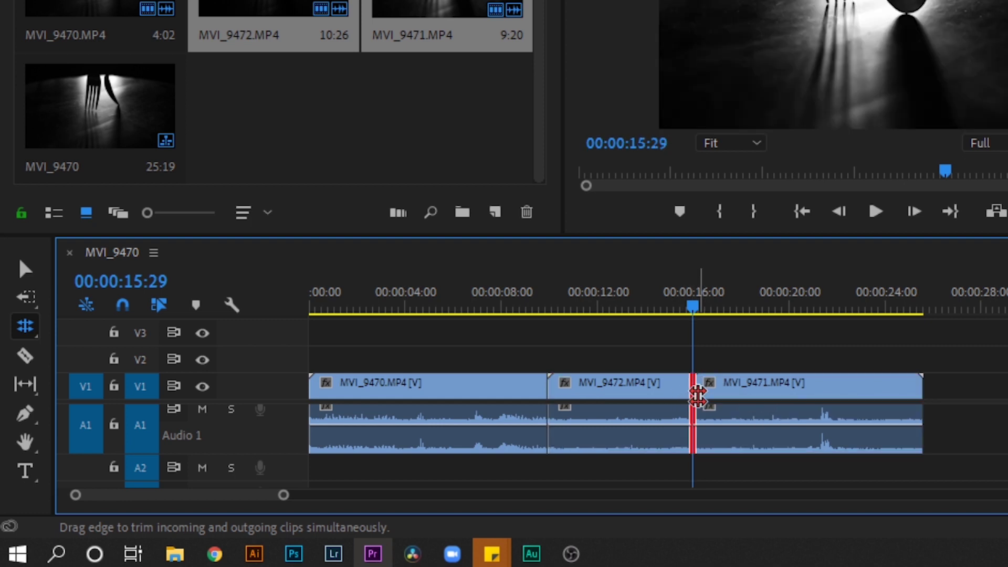
{"action": "mouse_move", "coordinate": [693, 381]}
{"action": "left_mouse_down"}
{"action": "mouse_move", "coordinate": [788, 405]}
{"action": "mouse_move", "coordinate": [695, 398]}
{"action": "left_mouse_up"}
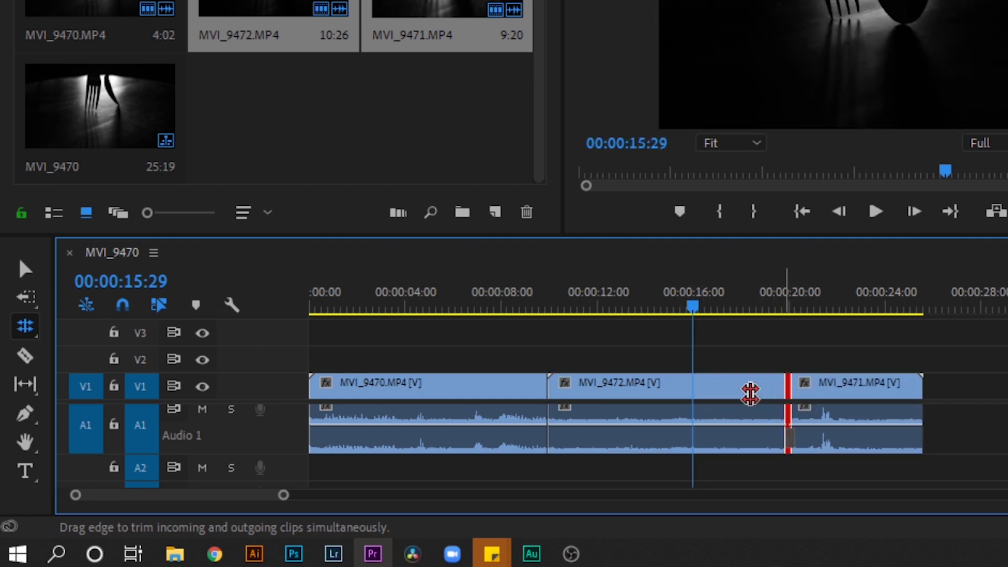
{"action": "mouse_move", "coordinate": [694, 398]}
{"action": "left_mouse_down"}
{"action": "mouse_move", "coordinate": [648, 391]}
{"action": "mouse_move", "coordinate": [773, 402]}
{"action": "mouse_move", "coordinate": [717, 390]}
{"action": "mouse_move", "coordinate": [688, 399]}
{"action": "left_mouse_up"}
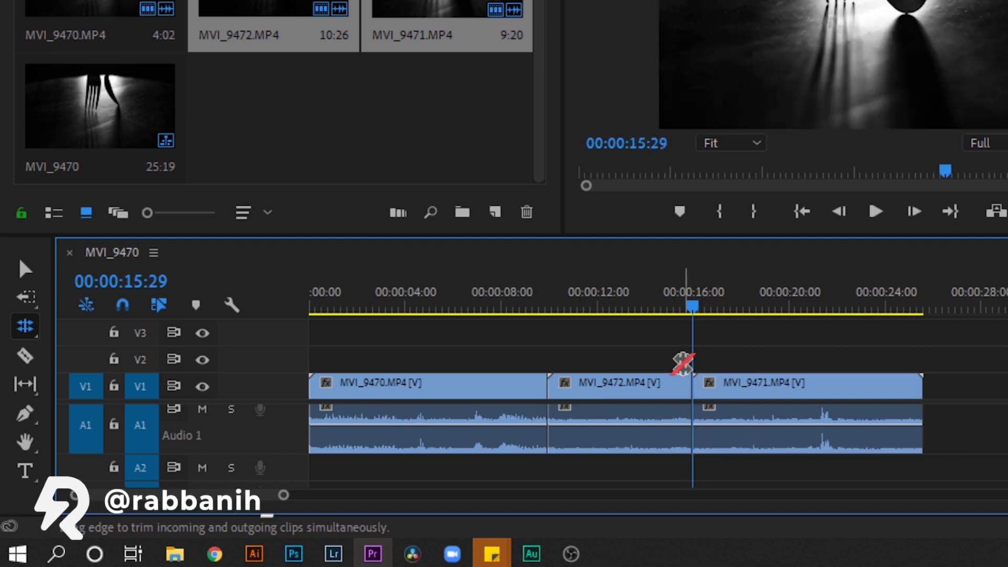
{"action": "key", "text": "v"}
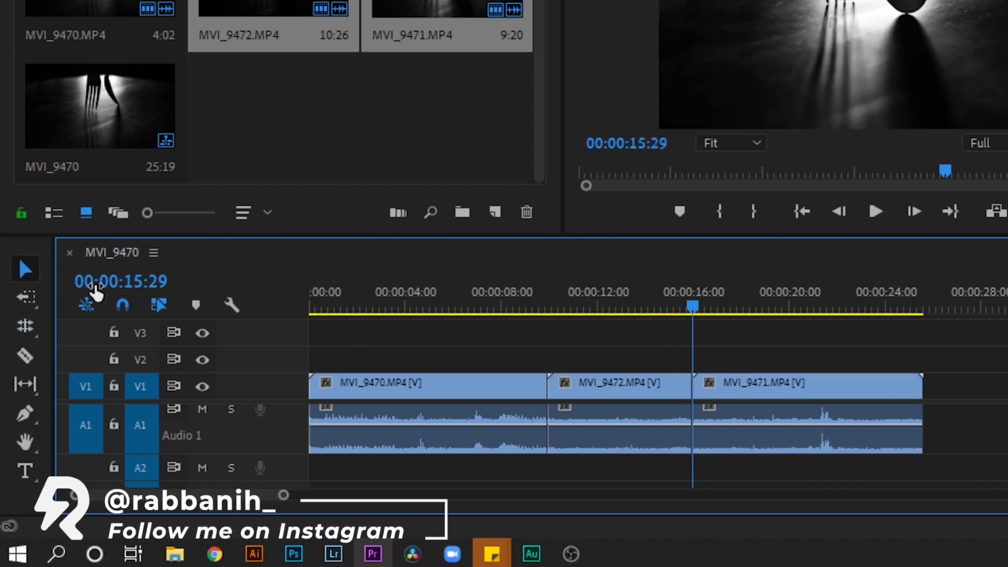
{"action": "left_click", "coordinate": [29, 297]}
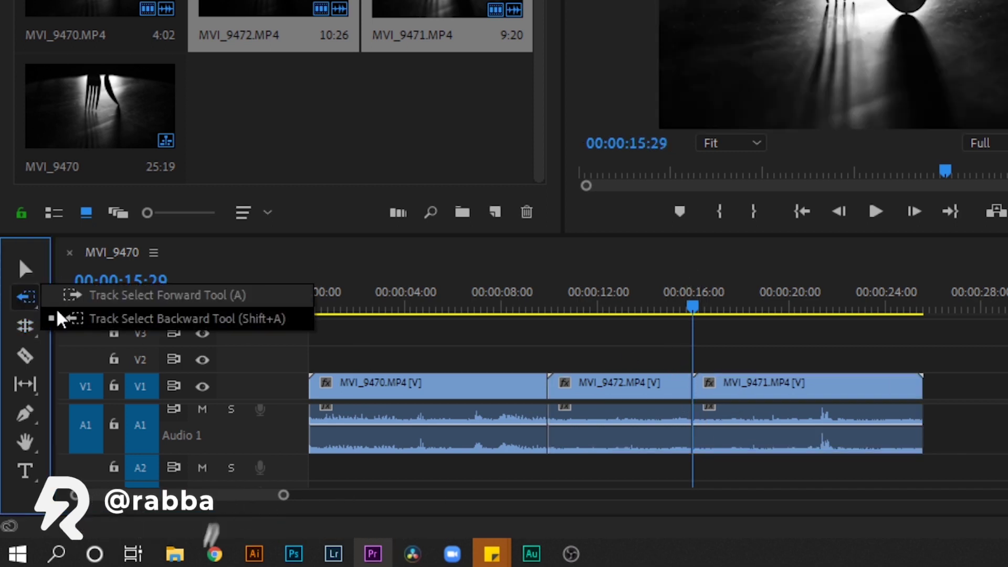
{"action": "left_click", "coordinate": [38, 329]}
{"action": "left_click", "coordinate": [47, 326]}
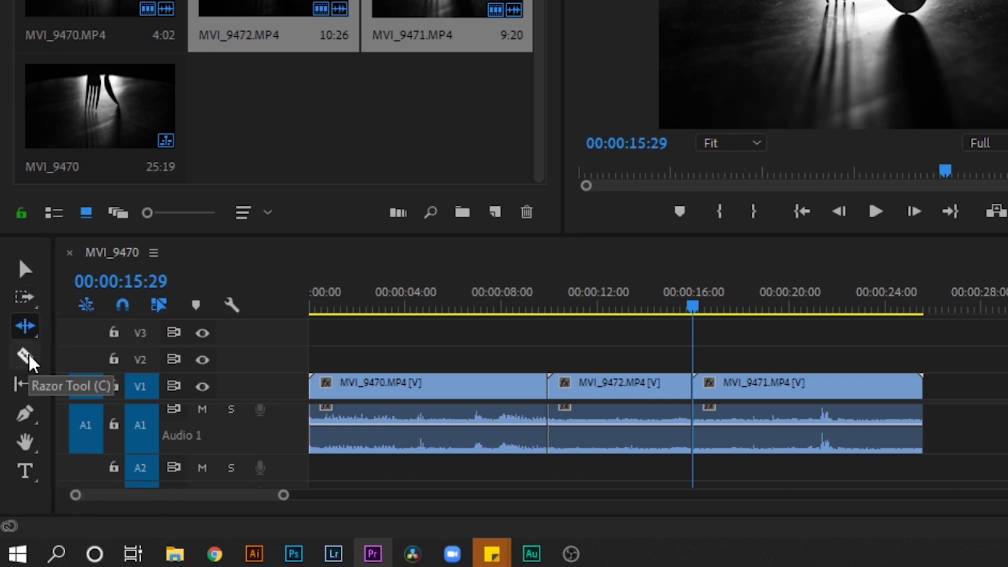
{"action": "left_click", "coordinate": [27, 358]}
{"action": "left_click", "coordinate": [432, 386]}
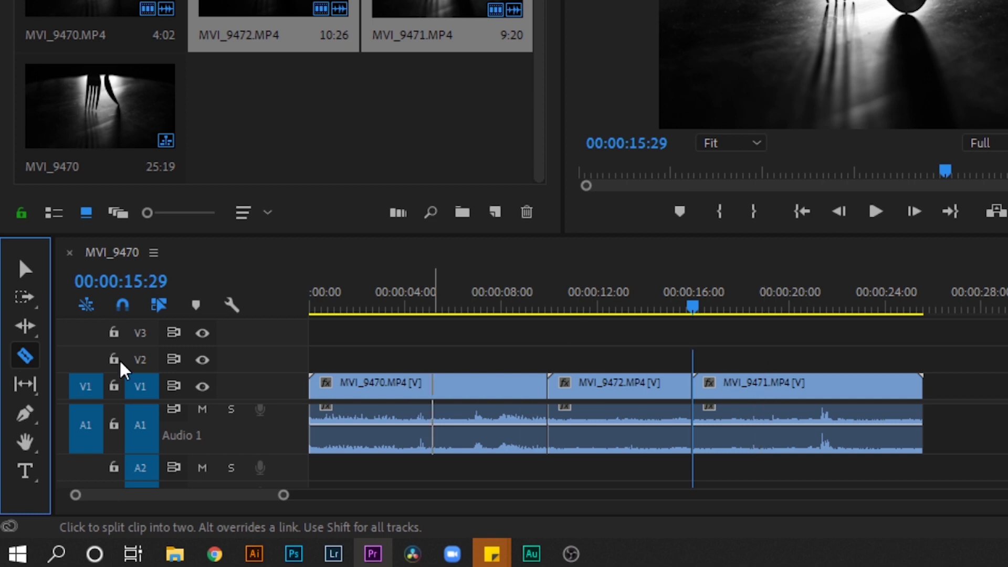
{"action": "key", "text": "ctrl+z"}
{"action": "left_click", "coordinate": [823, 388]}
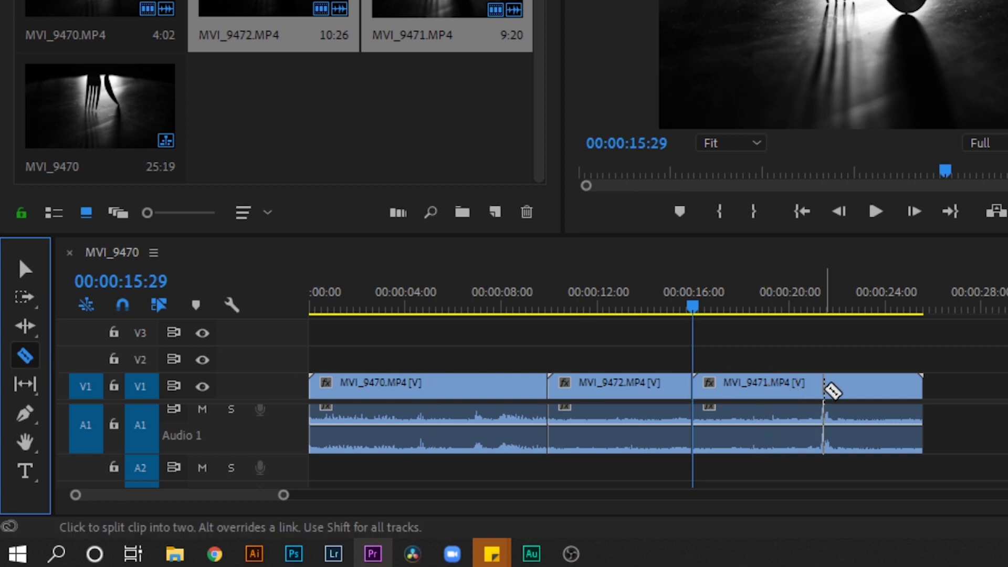
{"action": "left_click", "coordinate": [808, 389]}
{"action": "left_click", "coordinate": [864, 389]}
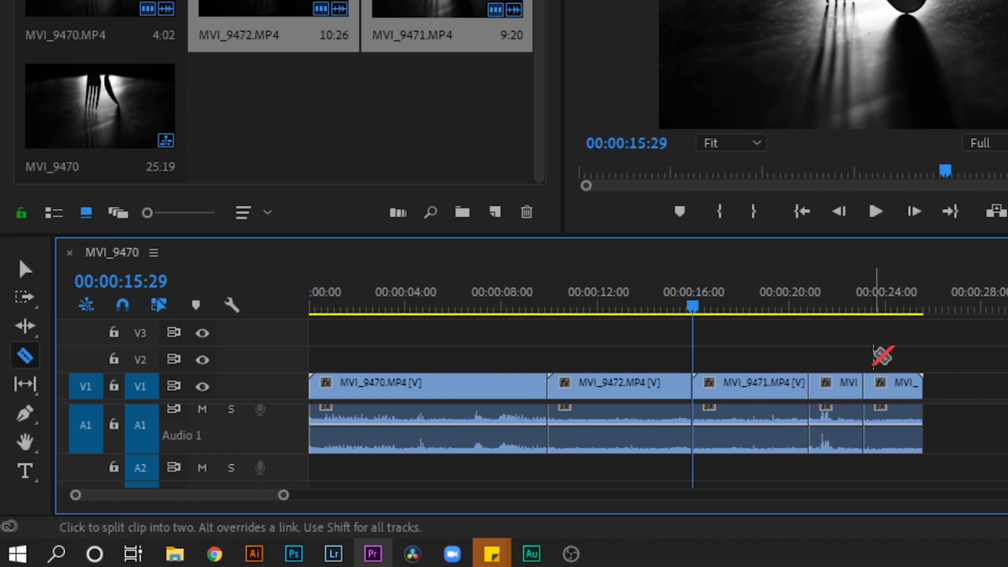
{"action": "left_click", "coordinate": [25, 268]}
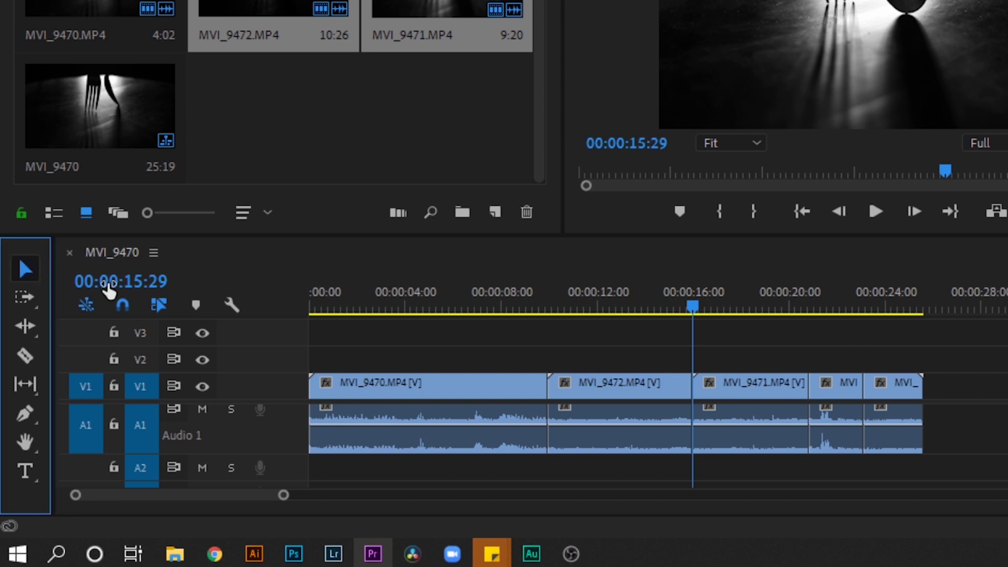
{"action": "left_click", "coordinate": [840, 398]}
{"action": "key", "text": "Delete"}
{"action": "mouse_move", "coordinate": [884, 401]}
{"action": "left_mouse_down"}
{"action": "mouse_move", "coordinate": [835, 397]}
{"action": "mouse_move", "coordinate": [827, 370]}
{"action": "left_mouse_up"}
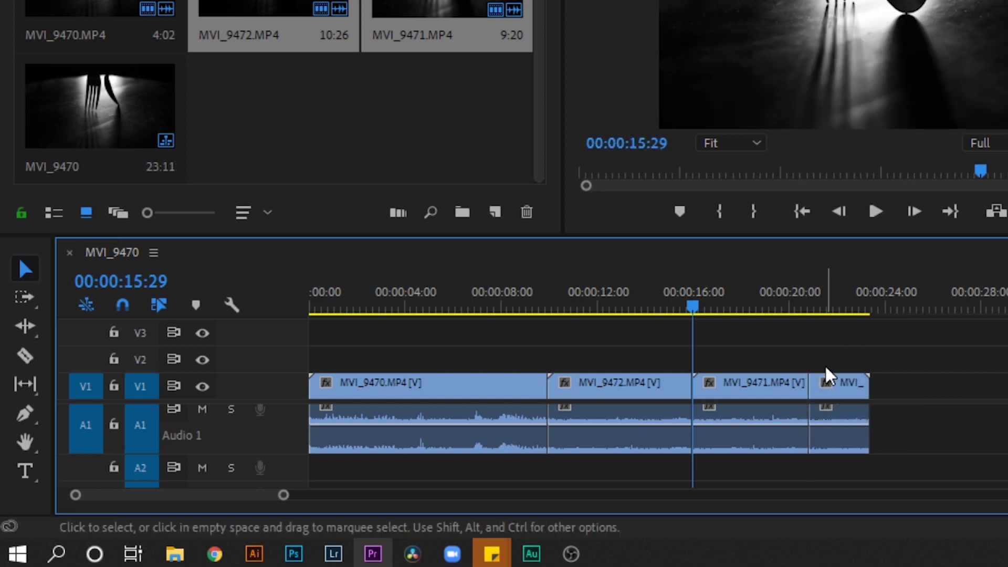
{"action": "key", "text": "ctrl+z"}
{"action": "key", "text": "ctrl+z"}
{"action": "key", "text": "ctrl+z"}
{"action": "key", "text": "ctrl+z"}
{"action": "left_click", "coordinate": [25, 413]}
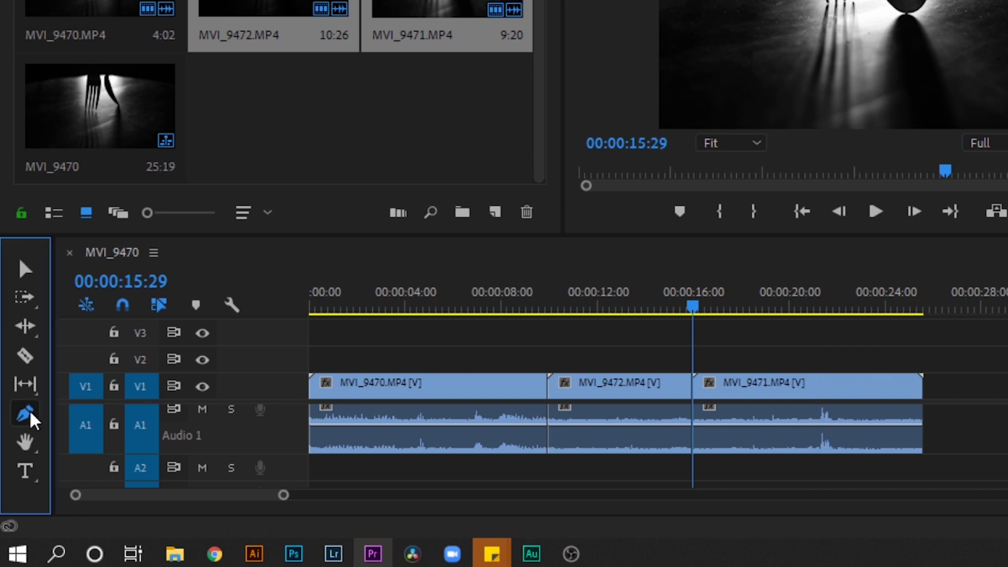
{"action": "scroll", "coordinate": [756, 428], "scroll_direction": "up", "scroll_amount": 3, "text": "alt"}
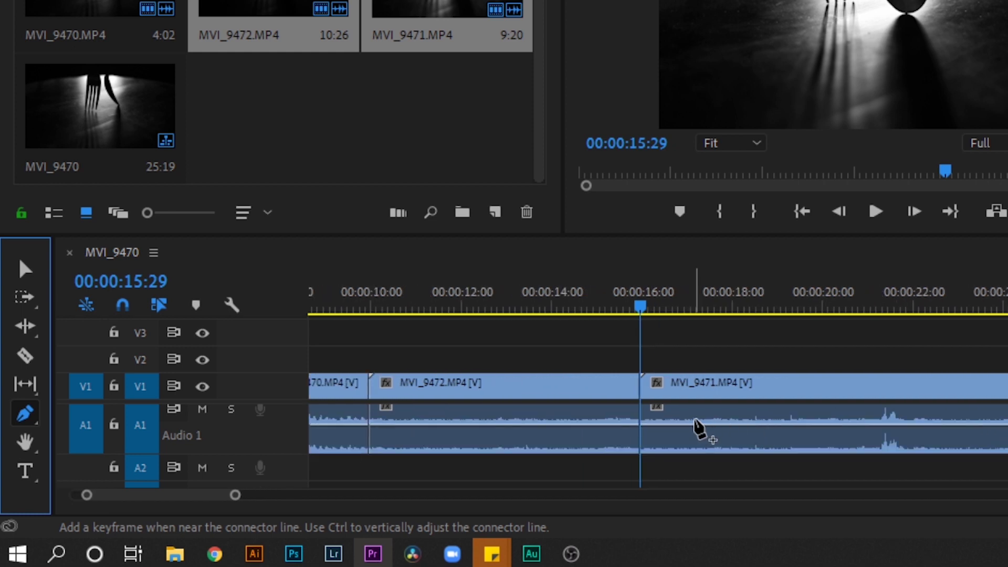
{"action": "left_click", "coordinate": [697, 427]}
{"action": "left_click", "coordinate": [739, 427]}
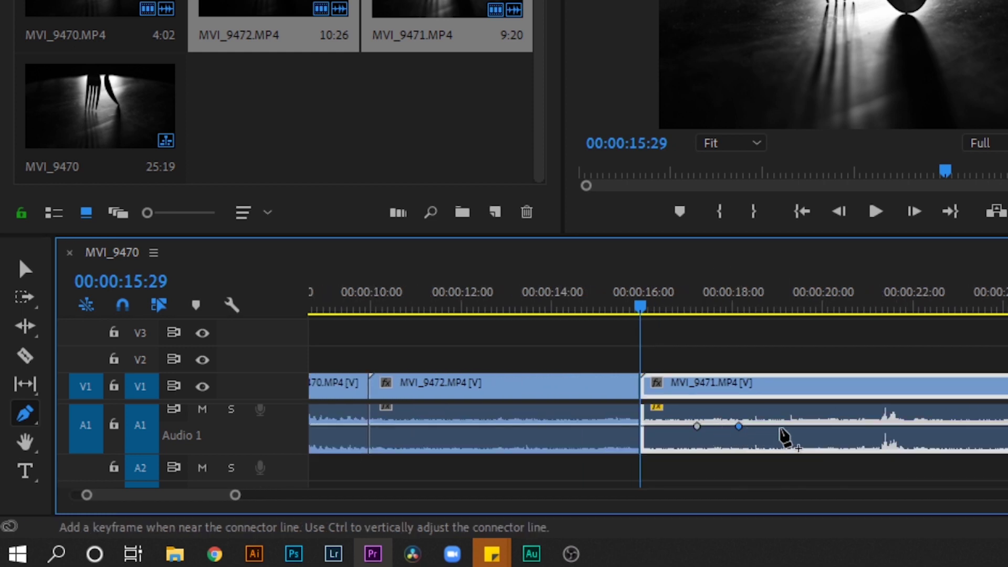
{"action": "left_click_drag", "start_coordinate": [739, 426], "coordinate": [741, 438]}
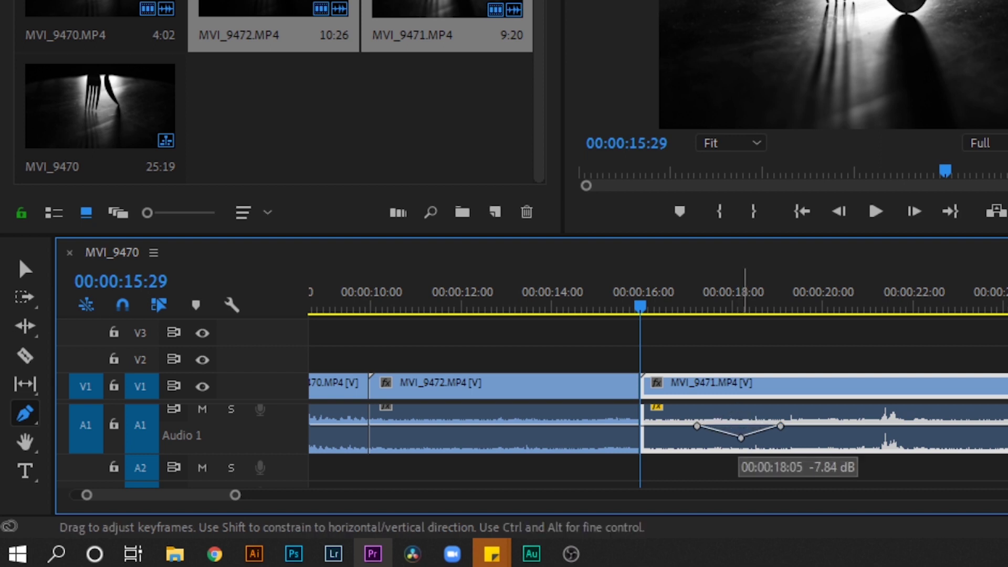
{"action": "key", "text": "ctrl+z"}
{"action": "key", "text": "ctrl+z"}
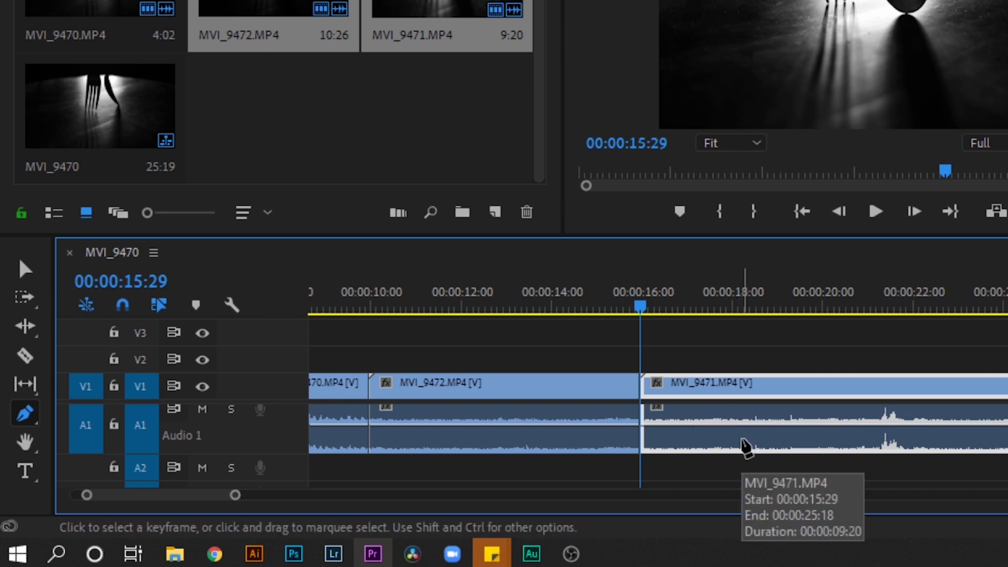
{"action": "left_click", "coordinate": [38, 441]}
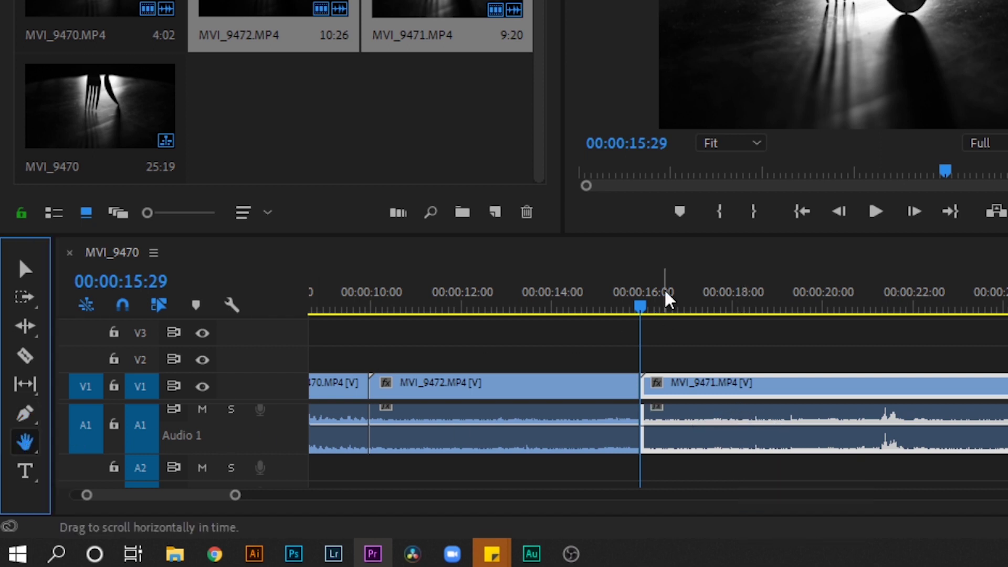
{"action": "left_click", "coordinate": [759, 103]}
{"action": "left_click_drag", "start_coordinate": [772, 380], "coordinate": [1007, 368]}
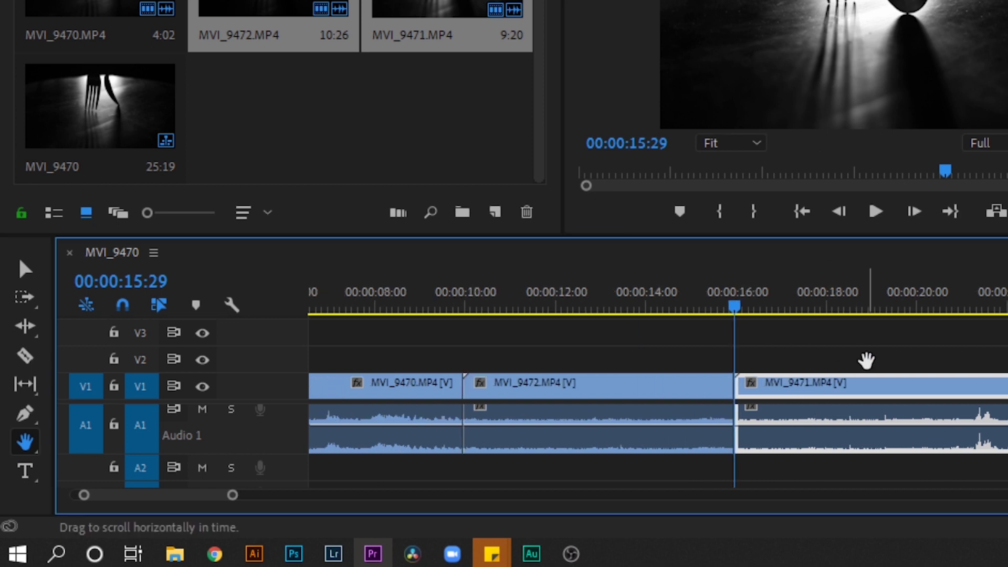
{"action": "key", "text": "minus"}
{"action": "key", "text": "minus"}
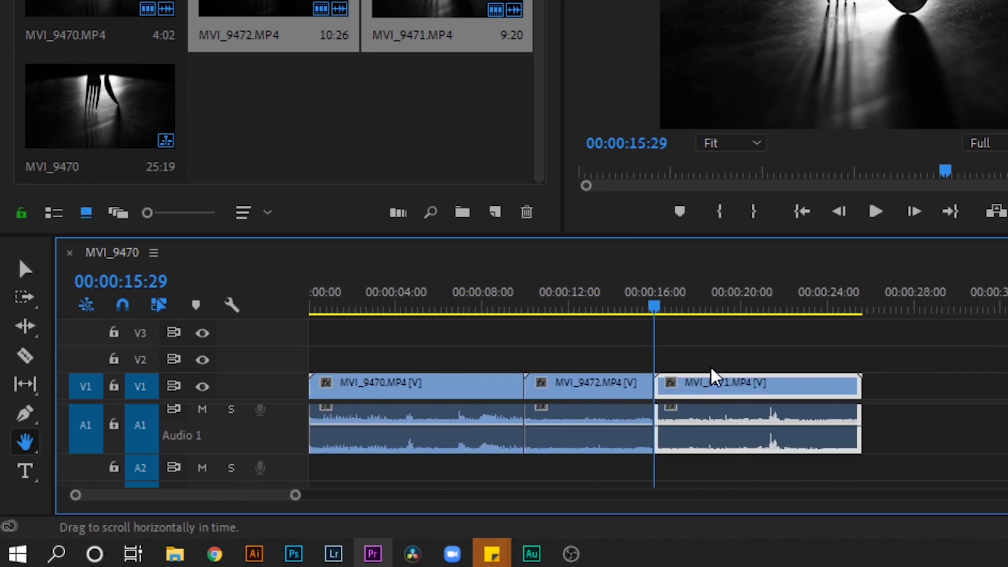
{"action": "left_click_drag", "start_coordinate": [900, 360], "coordinate": [644, 360]}
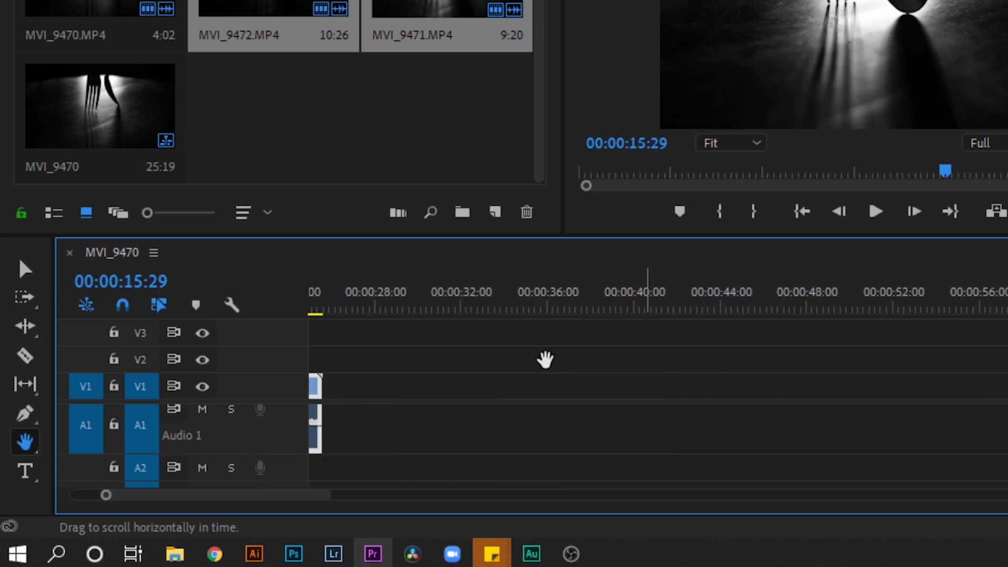
{"action": "scroll", "coordinate": [635, 371], "scroll_direction": "up", "scroll_amount": 8}
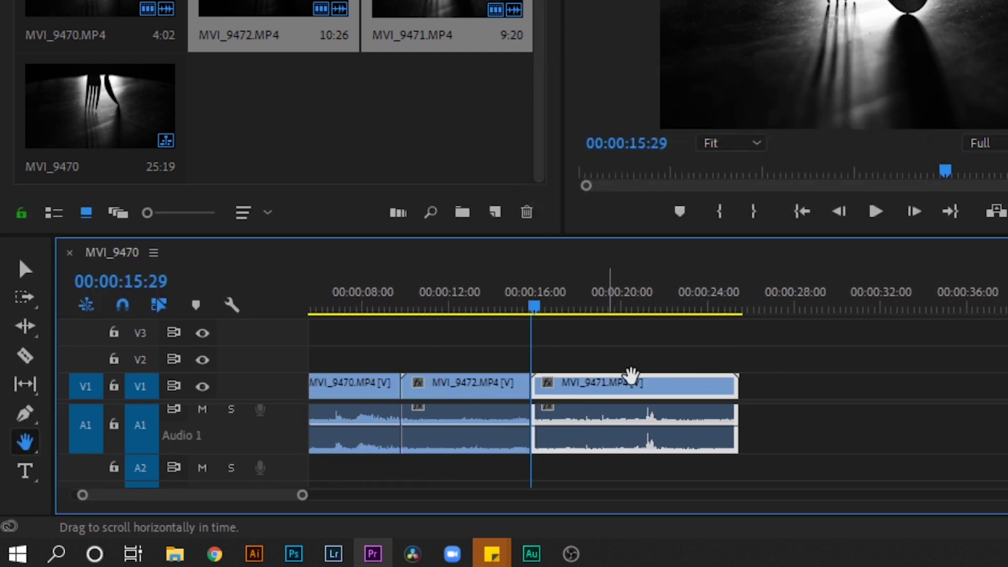
{"action": "left_click", "coordinate": [24, 271]}
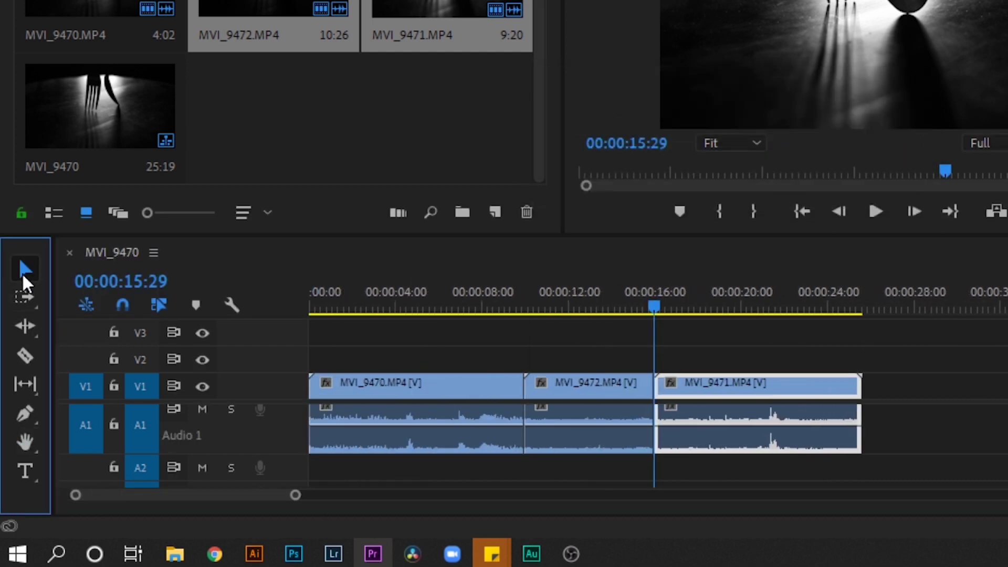
{"action": "left_click", "coordinate": [29, 471]}
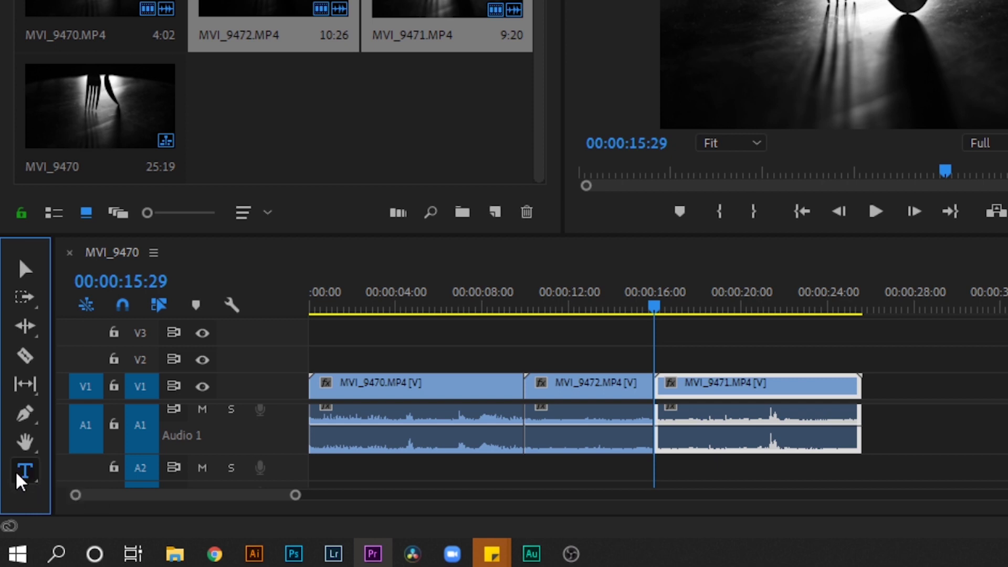
{"action": "left_click", "coordinate": [811, 29]}
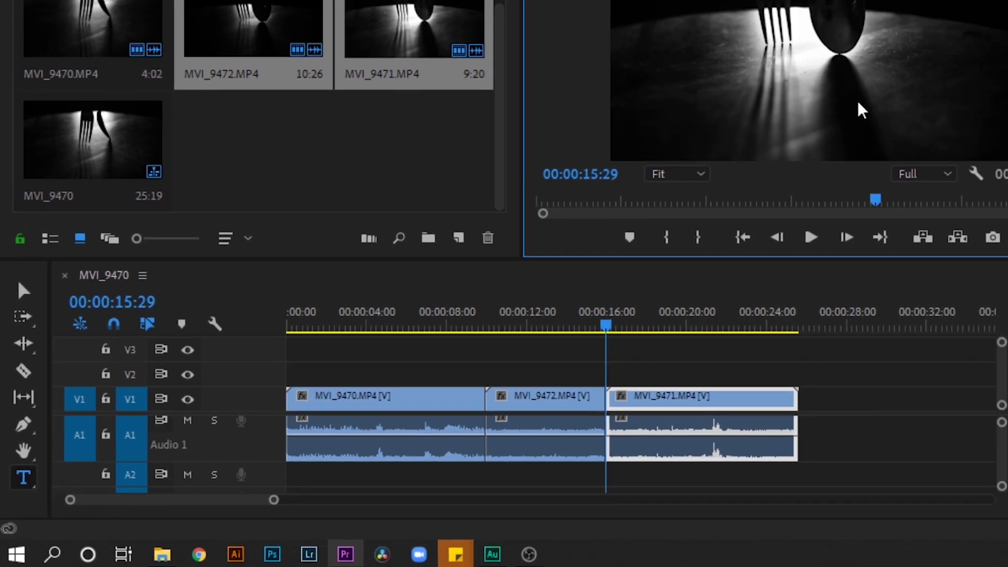
{"action": "type", "text": "dasdandsauy"}
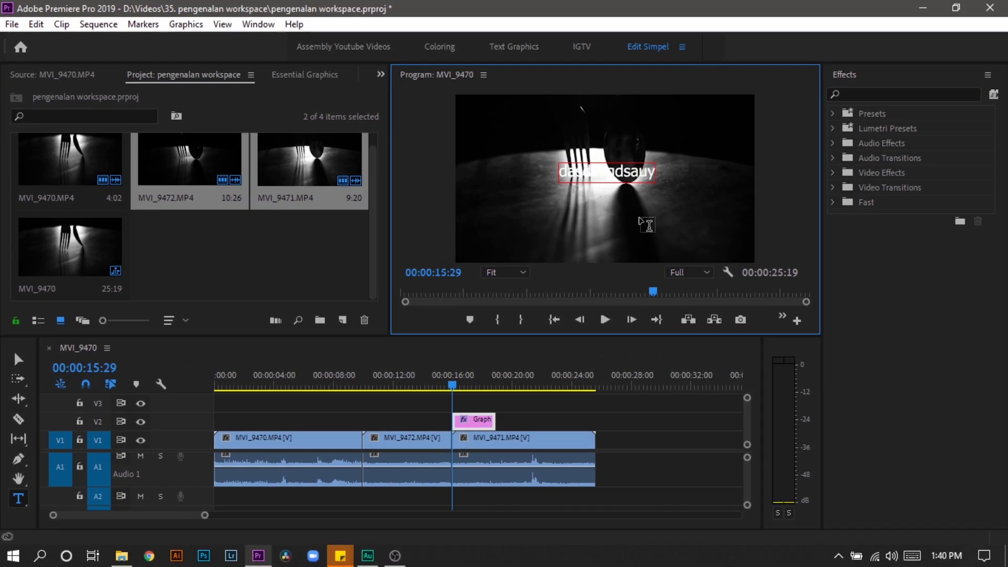
{"action": "left_click", "coordinate": [19, 359]}
{"action": "left_click", "coordinate": [483, 421]}
{"action": "key", "text": "Delete"}
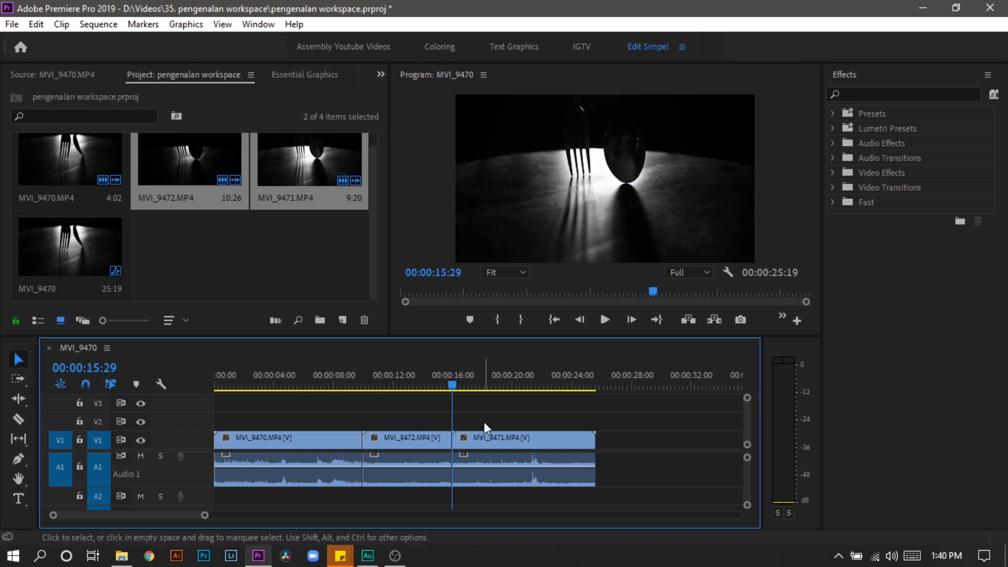
{"action": "left_click", "coordinate": [438, 386]}
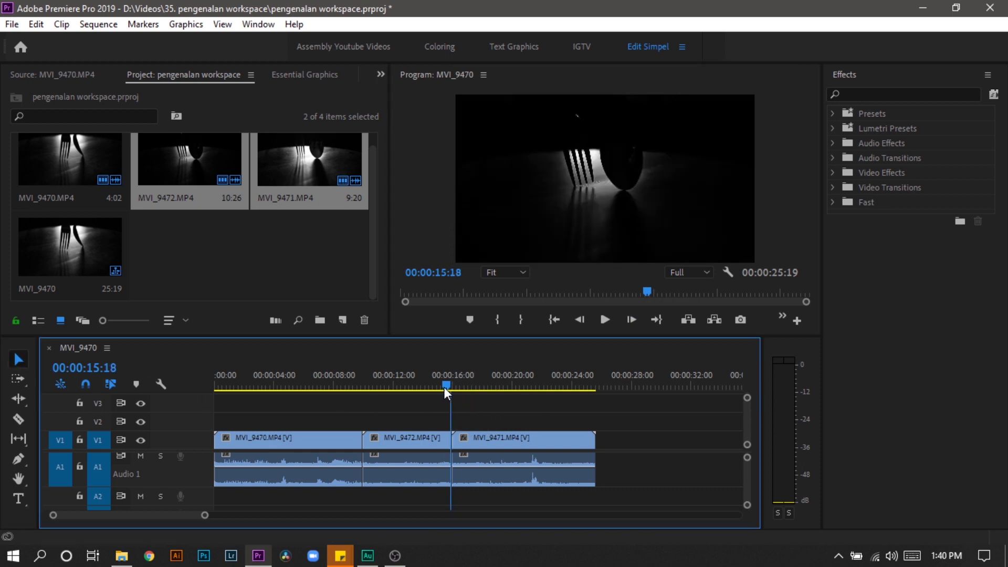
{"action": "left_click", "coordinate": [17, 420]}
{"action": "left_click", "coordinate": [490, 442]}
{"action": "left_click", "coordinate": [529, 440]}
{"action": "key", "text": "ctrl+z"}
{"action": "key", "text": "ctrl+z"}
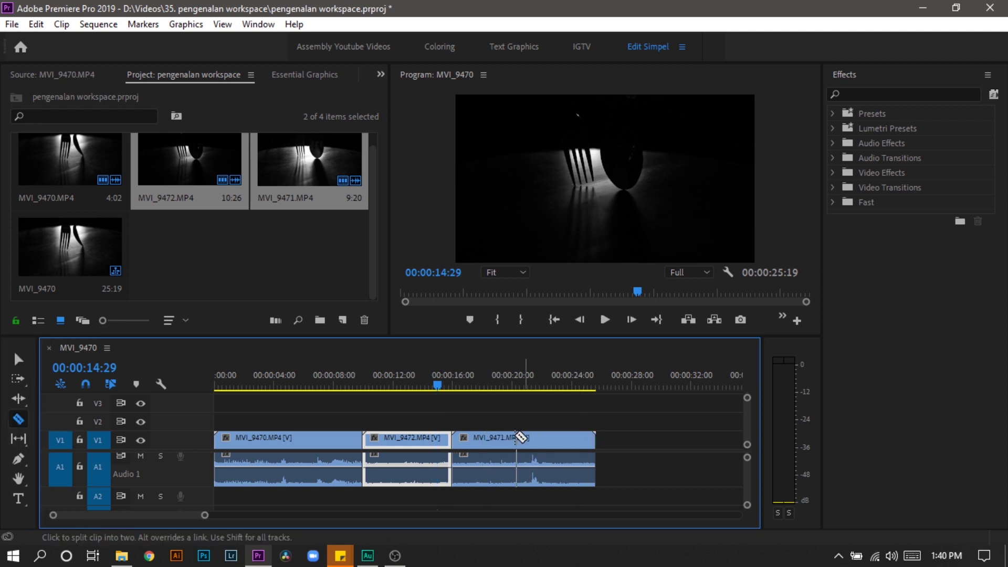
{"action": "left_click", "coordinate": [19, 360]}
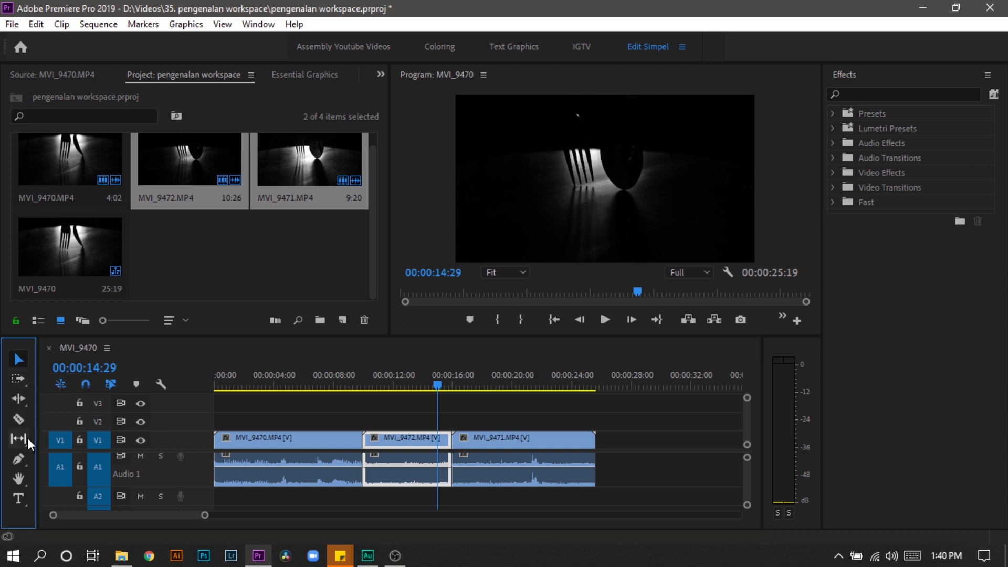
{"action": "left_click", "coordinate": [18, 418]}
{"action": "left_click", "coordinate": [22, 360]}
{"action": "left_click", "coordinate": [532, 411]}
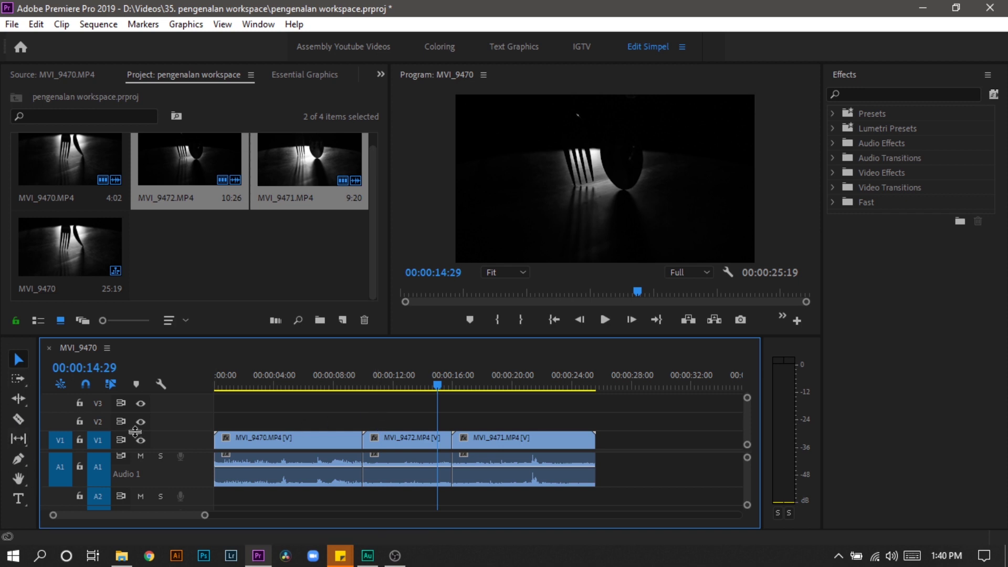
{"action": "left_click", "coordinate": [858, 87]}
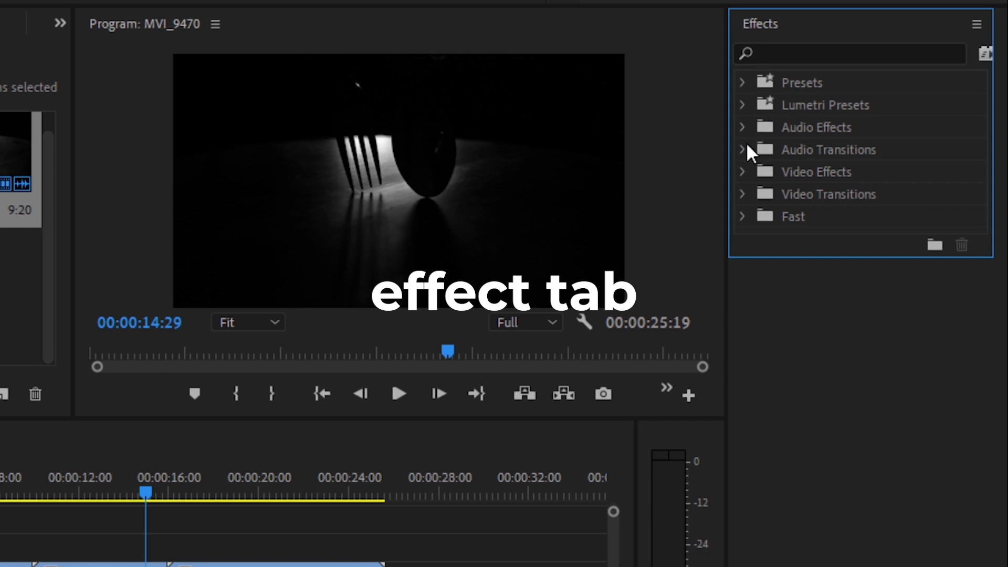
Step: Expand and collapse the Fast, Video Transitions, Video Effects, Audio Transitions, Audio Effects and Presets folders
{"action": "left_click", "coordinate": [750, 212]}
{"action": "left_click", "coordinate": [750, 213]}
{"action": "left_click", "coordinate": [752, 194]}
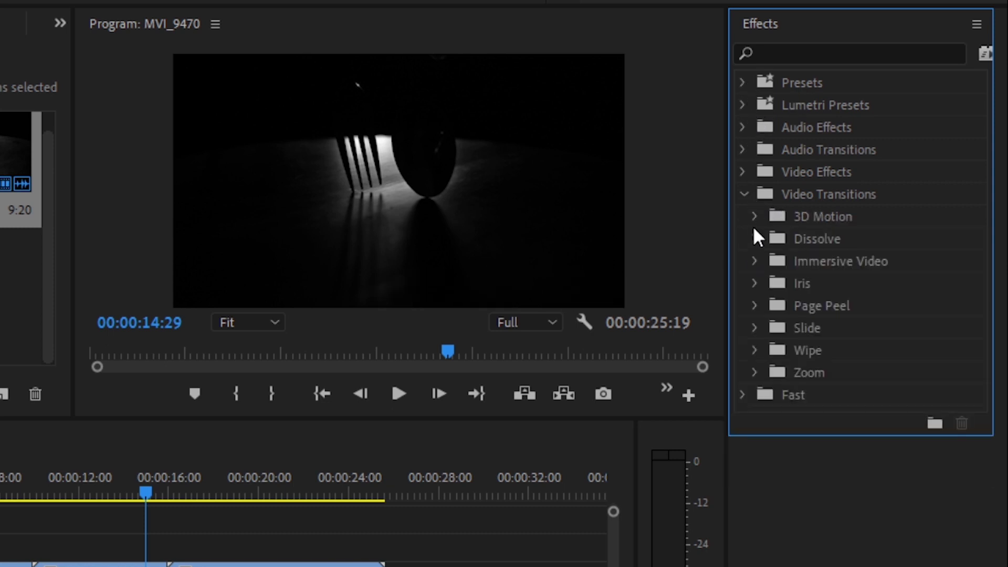
{"action": "left_click", "coordinate": [744, 194]}
{"action": "left_click", "coordinate": [745, 173]}
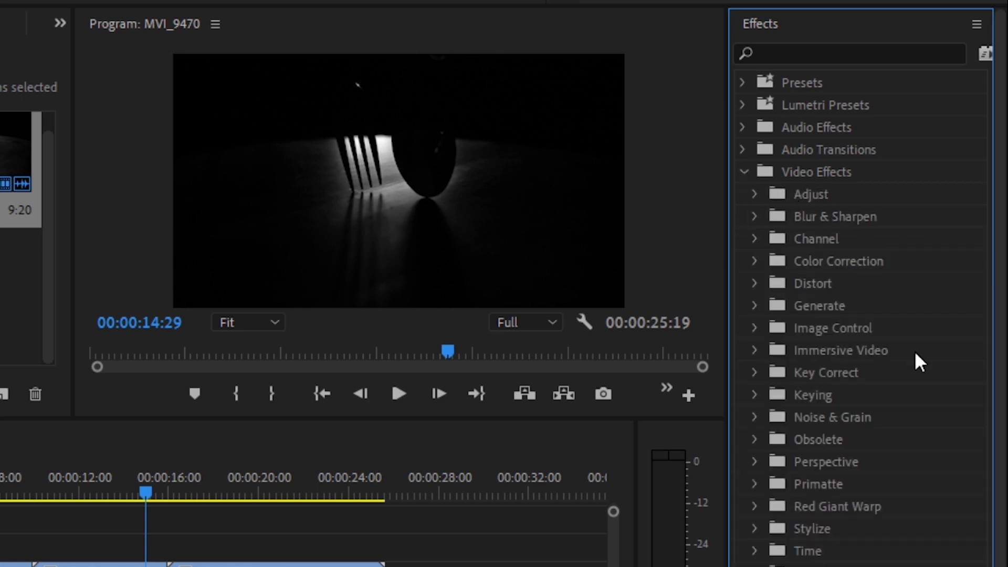
{"action": "left_click", "coordinate": [744, 172]}
{"action": "left_click", "coordinate": [744, 173]}
{"action": "left_click", "coordinate": [744, 171]}
{"action": "left_click", "coordinate": [744, 150]}
{"action": "left_click", "coordinate": [745, 149]}
{"action": "left_click", "coordinate": [745, 126]}
{"action": "left_click", "coordinate": [743, 127]}
{"action": "left_click", "coordinate": [742, 83]}
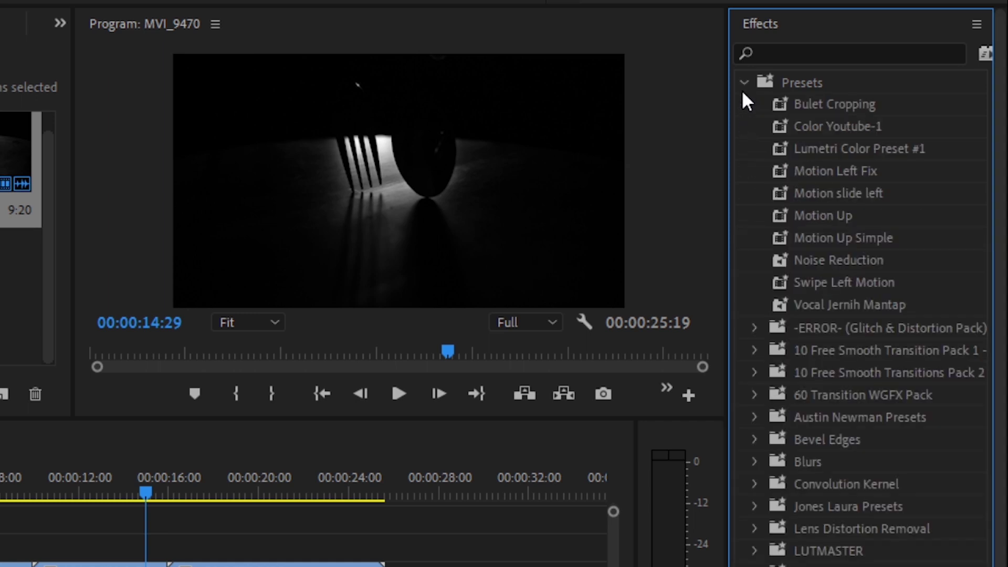
{"action": "scroll", "coordinate": [822, 368], "scroll_direction": "down", "scroll_amount": 3}
{"action": "scroll", "coordinate": [812, 357], "scroll_direction": "up", "scroll_amount": 3}
{"action": "left_click", "coordinate": [745, 83]}
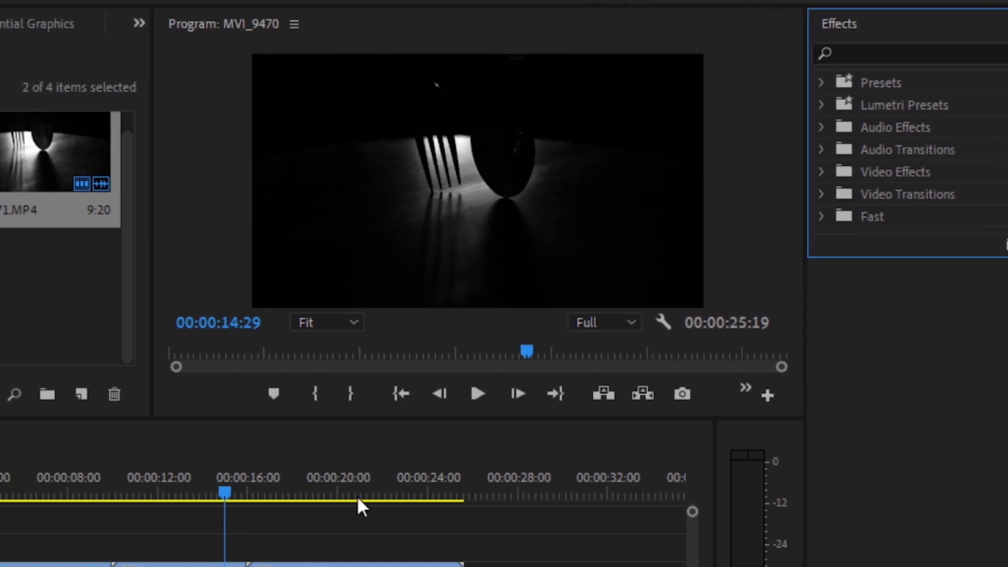
Step: Move the playhead to about 19 seconds and show Effect Controls from the hidden-panels menu
{"action": "left_click", "coordinate": [237, 494]}
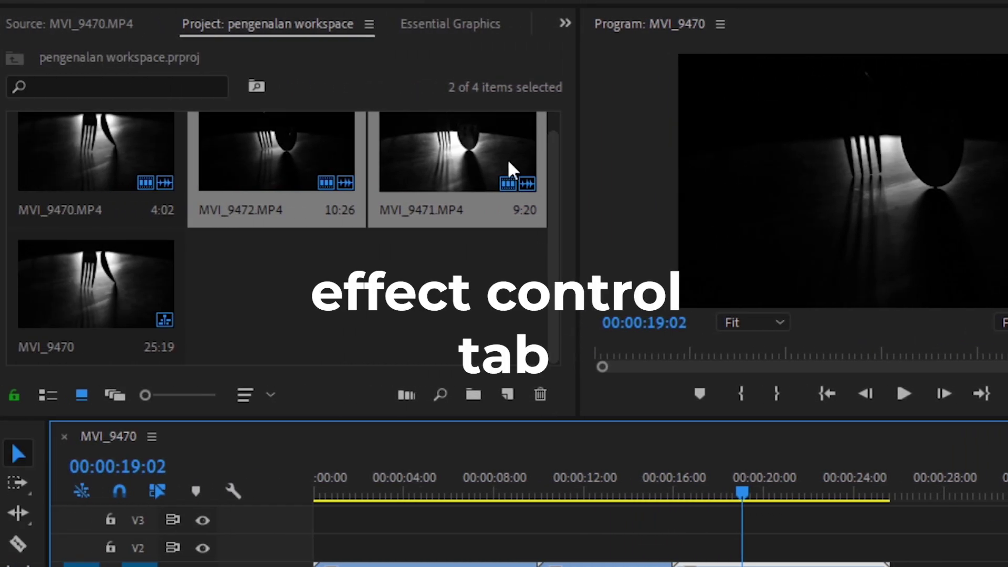
{"action": "left_click", "coordinate": [565, 23]}
{"action": "left_click", "coordinate": [615, 122]}
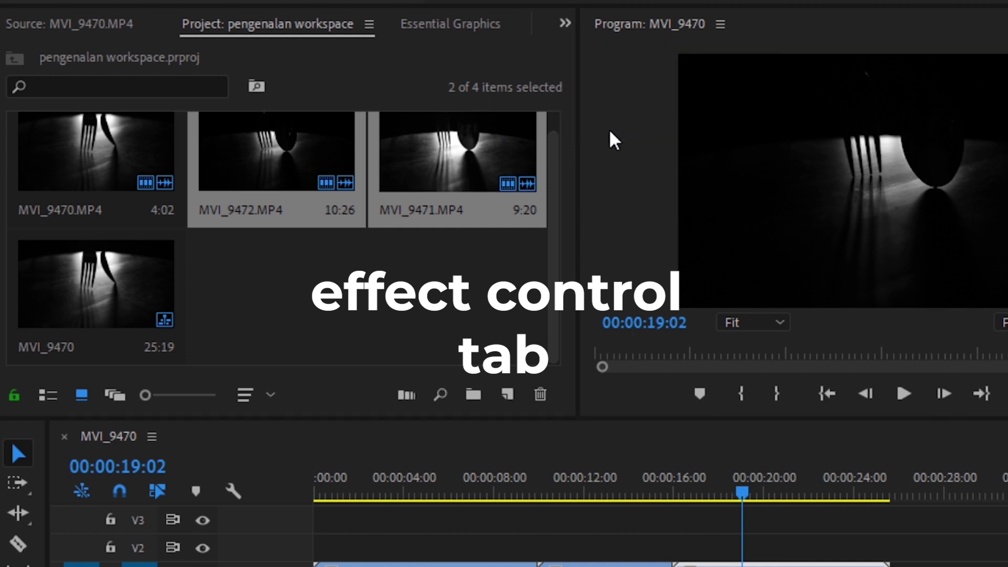
Step: Widen the Effect Controls timeline and play the sequence from 00:00:15:29
{"action": "left_click_drag", "start_coordinate": [435, 166], "coordinate": [341, 141]}
{"action": "left_click", "coordinate": [397, 66]}
{"action": "left_click_drag", "start_coordinate": [396, 66], "coordinate": [308, 87]}
{"action": "key", "text": "space"}
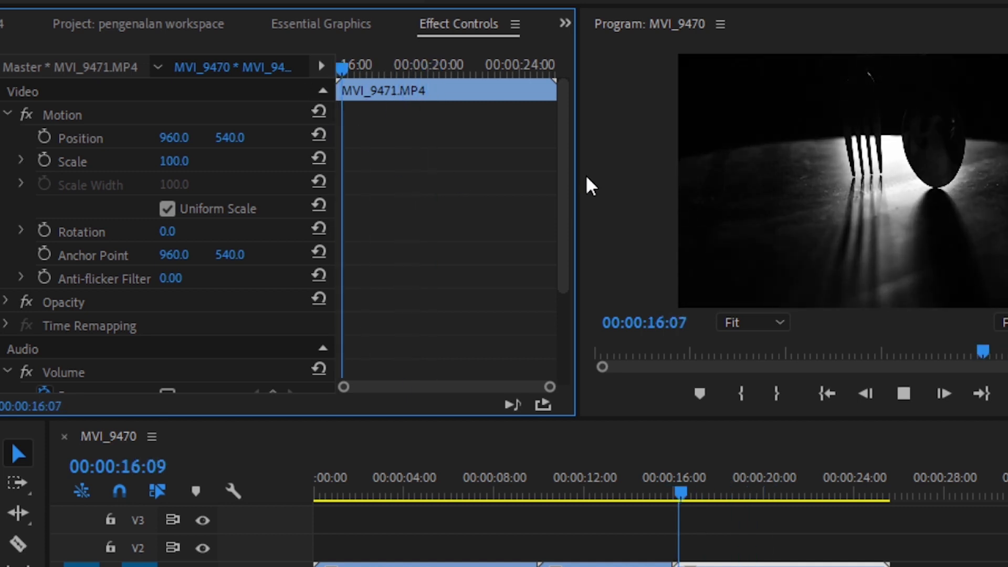
{"action": "mouse_move", "coordinate": [373, 67]}
{"action": "left_mouse_down"}
{"action": "mouse_move", "coordinate": [115, 160]}
{"action": "mouse_move", "coordinate": [200, 161]}
{"action": "mouse_move", "coordinate": [105, 165]}
{"action": "mouse_move", "coordinate": [149, 167]}
{"action": "left_mouse_up"}
Step: Set MVI_9471 to scale 100, try Position, Rotation and Anchor Point changes, then reset them
{"action": "key", "text": "ctrl+s"}
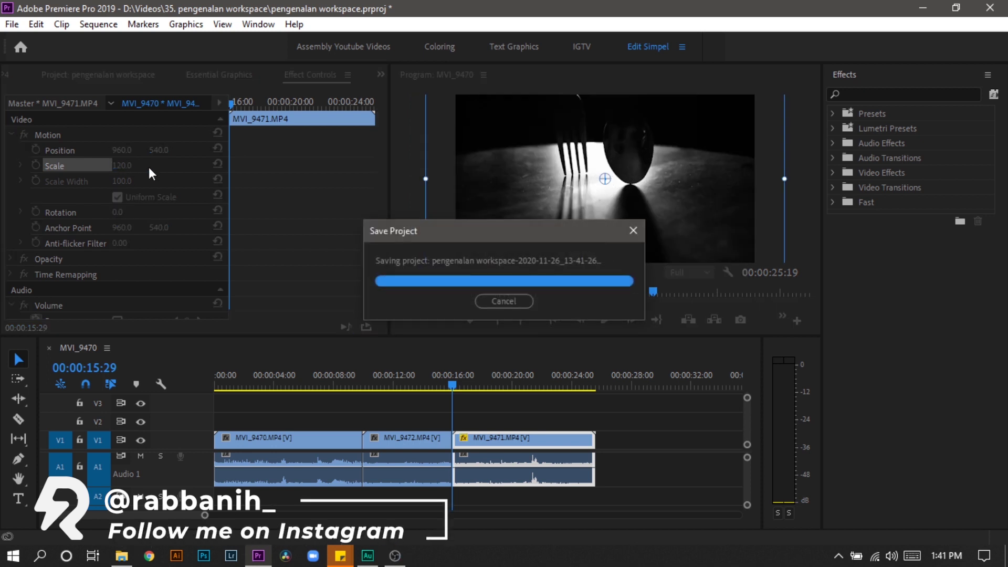
{"action": "left_click_drag", "start_coordinate": [121, 150], "coordinate": [48, 149]}
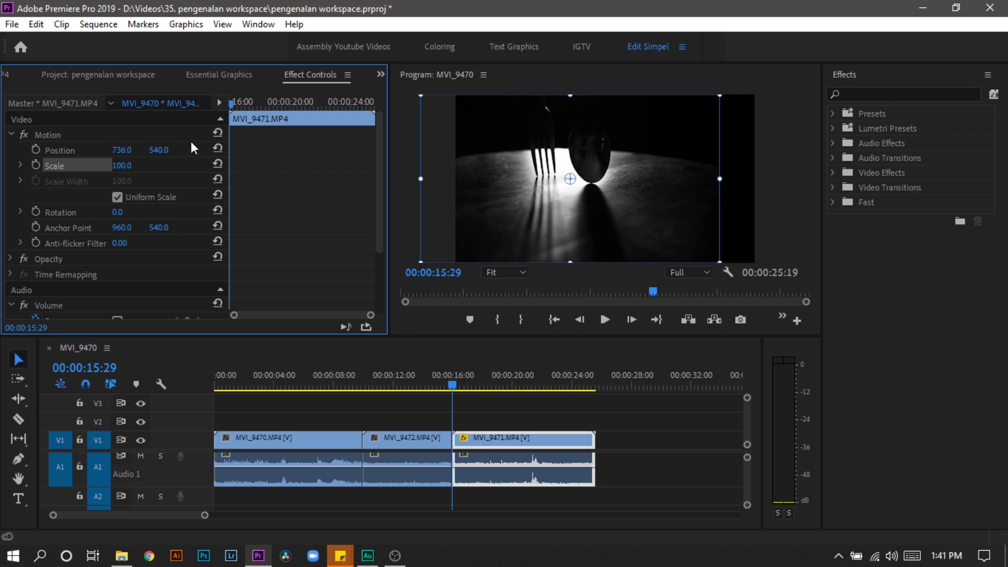
{"action": "left_click_drag", "start_coordinate": [159, 150], "coordinate": [77, 149]}
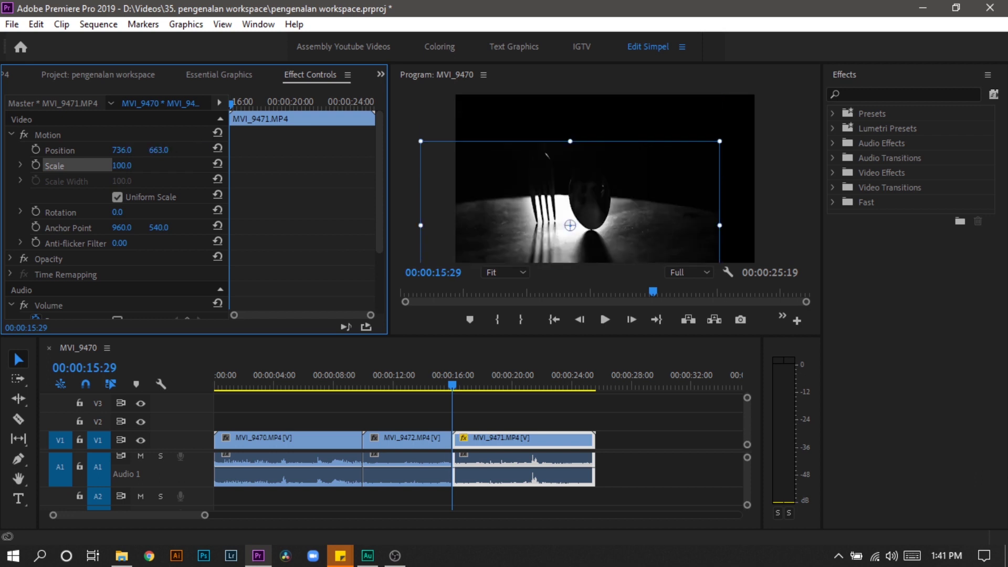
{"action": "left_click", "coordinate": [217, 149]}
{"action": "left_click_drag", "start_coordinate": [117, 212], "coordinate": [116, 212]}
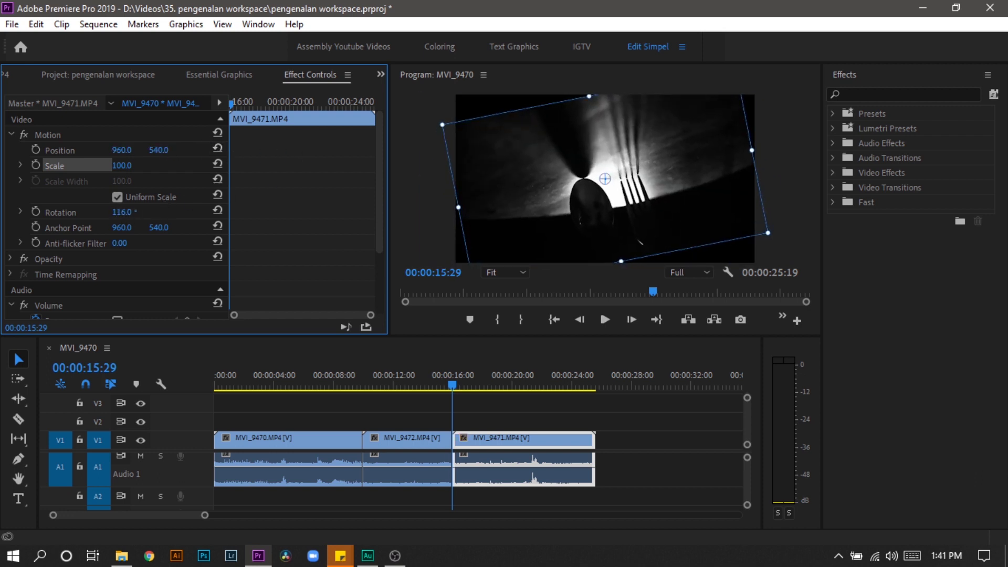
{"action": "left_click", "coordinate": [218, 210]}
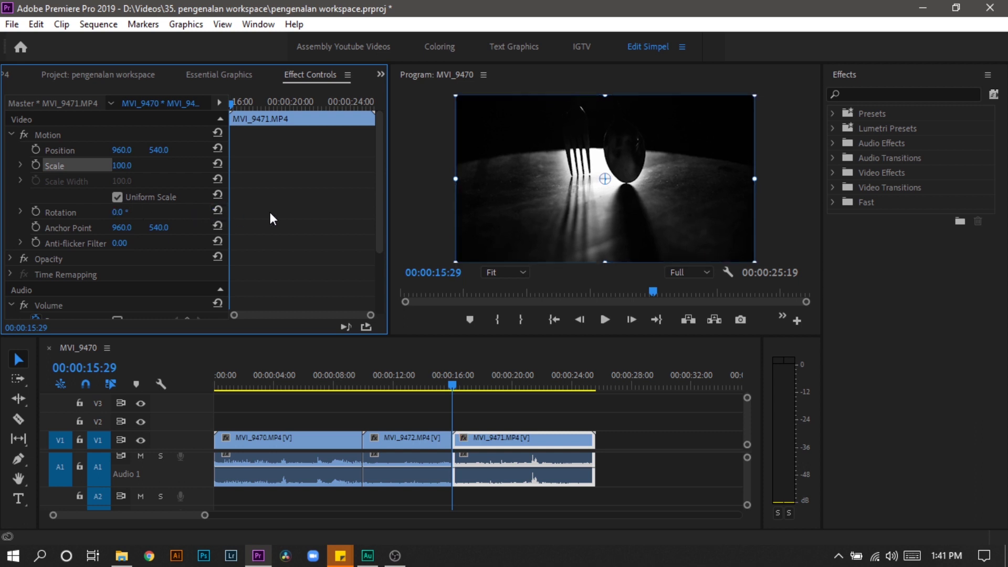
{"action": "left_click_drag", "start_coordinate": [124, 227], "coordinate": [503, 172]}
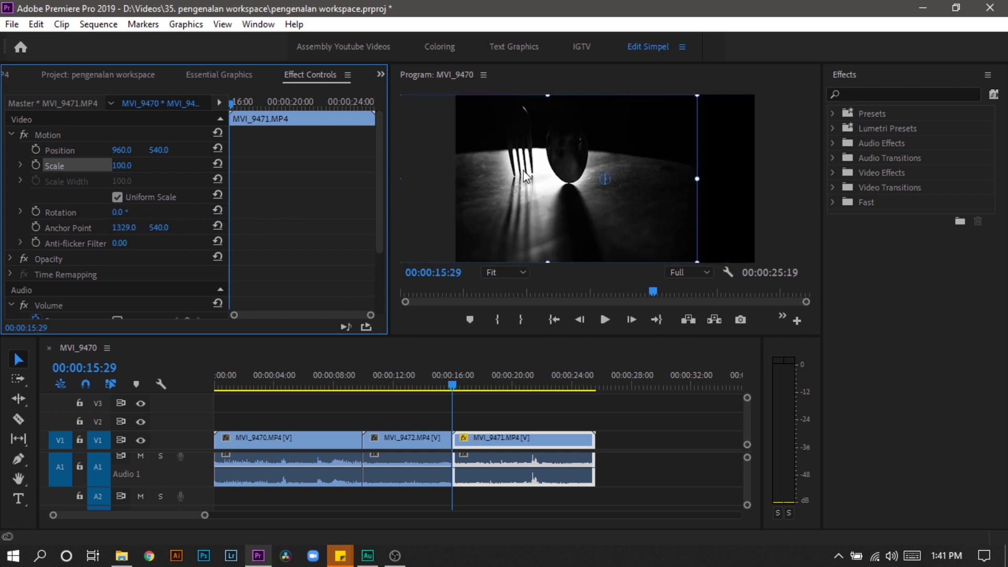
{"action": "key", "text": "ctrl+z"}
{"action": "key", "text": "ctrl+z"}
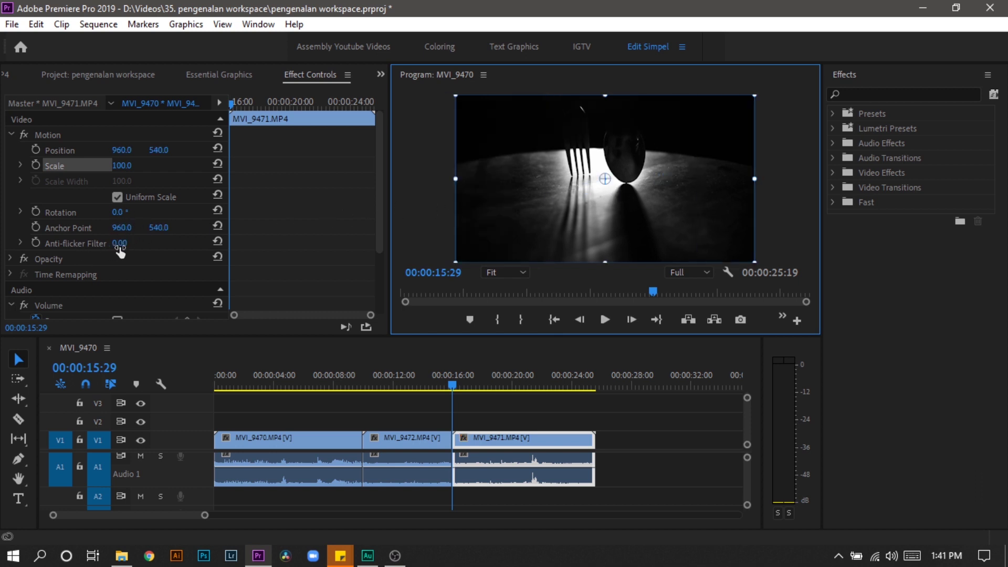
Step: Try MVI_9471's opacity at 0% and 55%, then restore it to 100%
{"action": "left_click", "coordinate": [9, 258]}
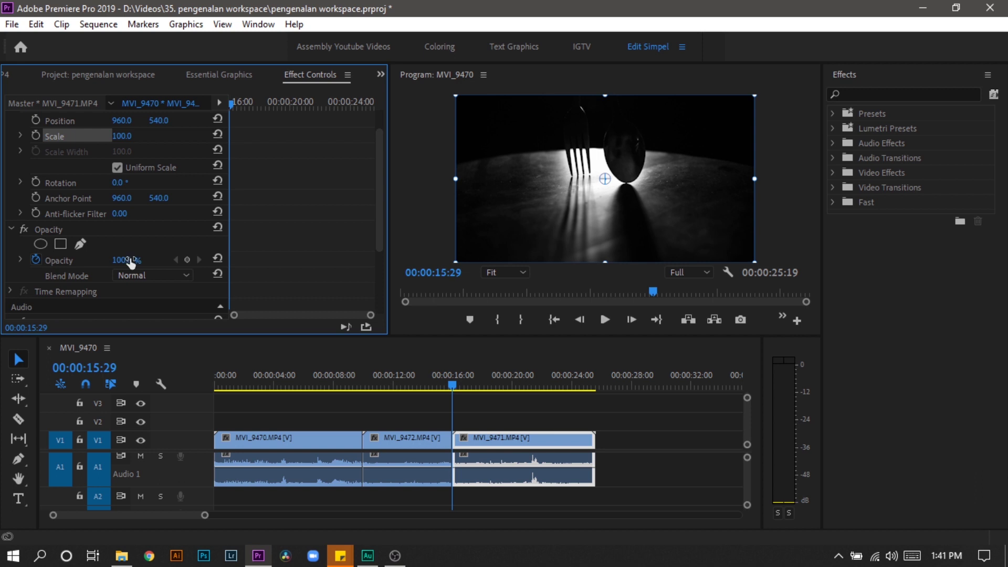
{"action": "left_click_drag", "start_coordinate": [126, 259], "coordinate": [79, 260]}
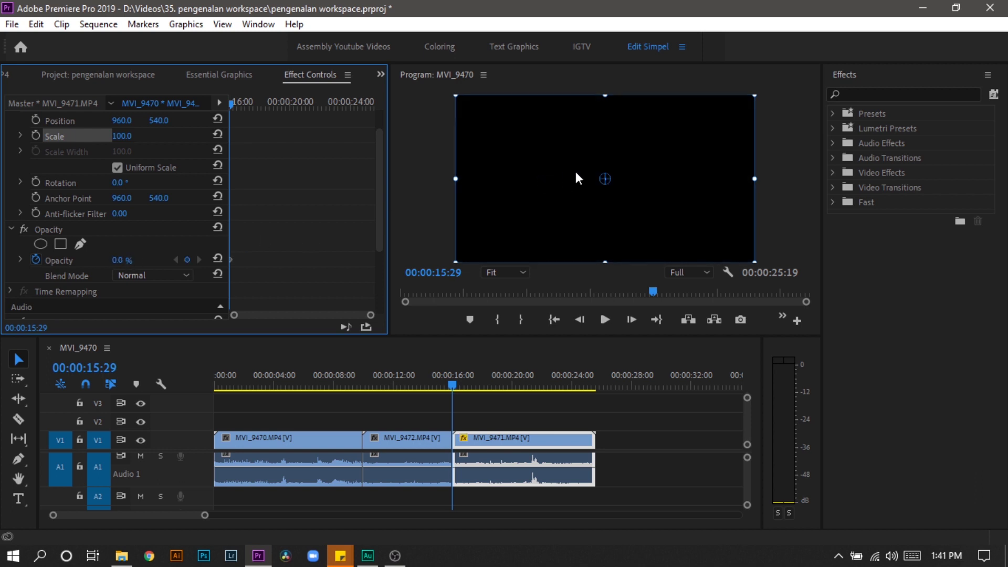
{"action": "left_click_drag", "start_coordinate": [118, 260], "coordinate": [139, 257]}
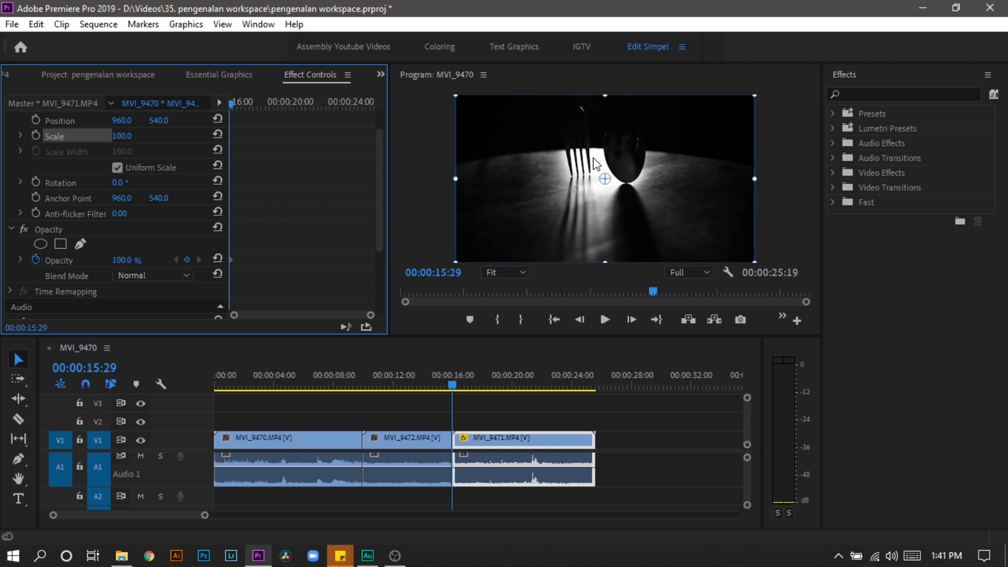
{"action": "left_click_drag", "start_coordinate": [138, 260], "coordinate": [125, 260]}
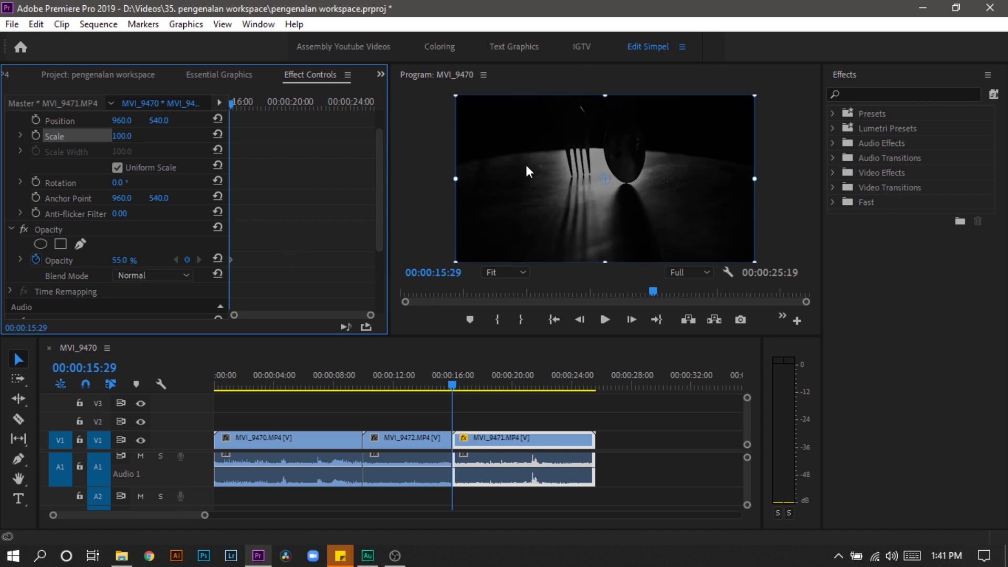
{"action": "key", "text": "ctrl+z"}
Step: Deselect the Motion settings and move the playhead to 16:22 in MVI_9471
{"action": "scroll", "coordinate": [135, 231], "scroll_direction": "down", "scroll_amount": 1}
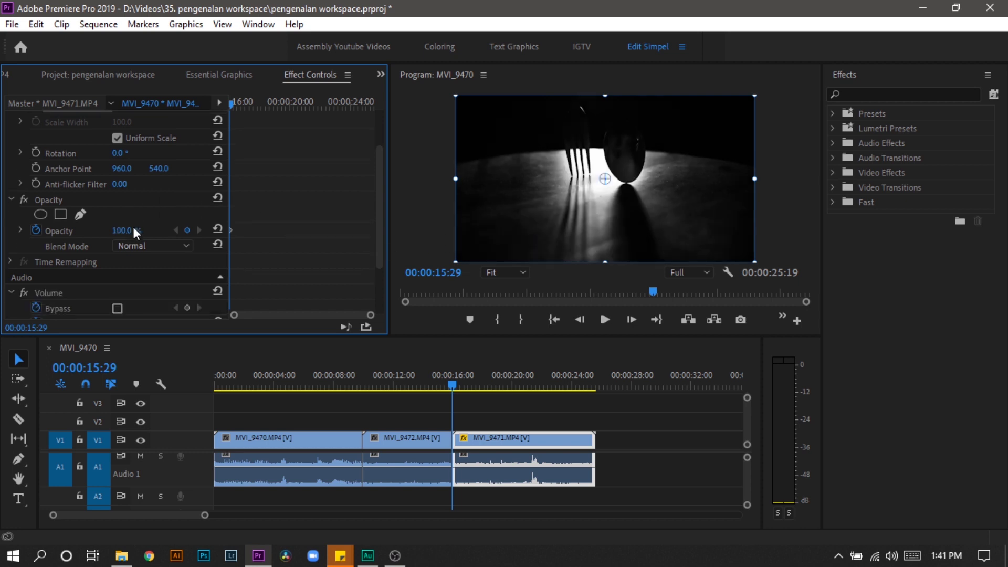
{"action": "left_click", "coordinate": [308, 210]}
{"action": "scroll", "coordinate": [309, 210], "scroll_direction": "up", "scroll_amount": 2}
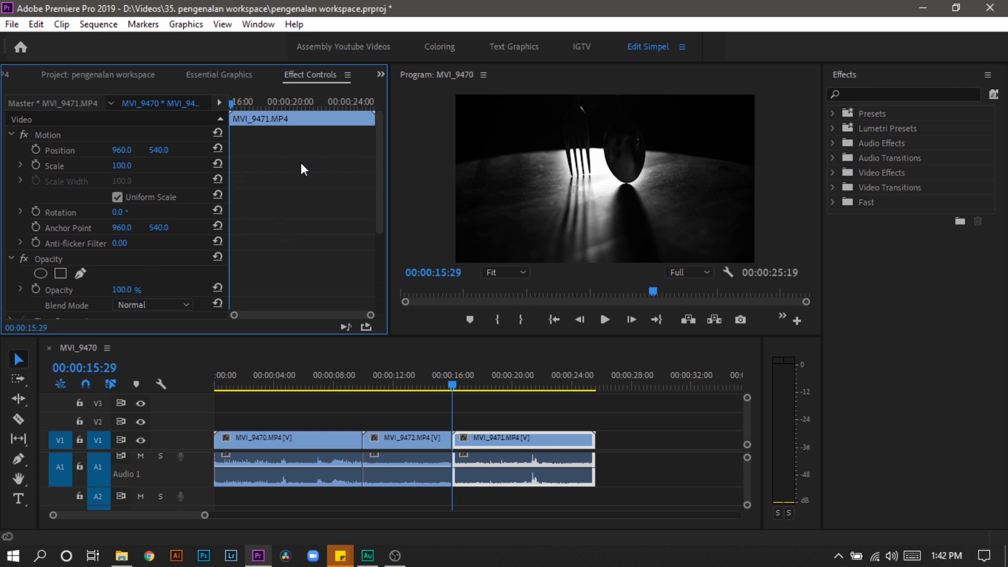
{"action": "left_click_drag", "start_coordinate": [454, 379], "coordinate": [463, 378]}
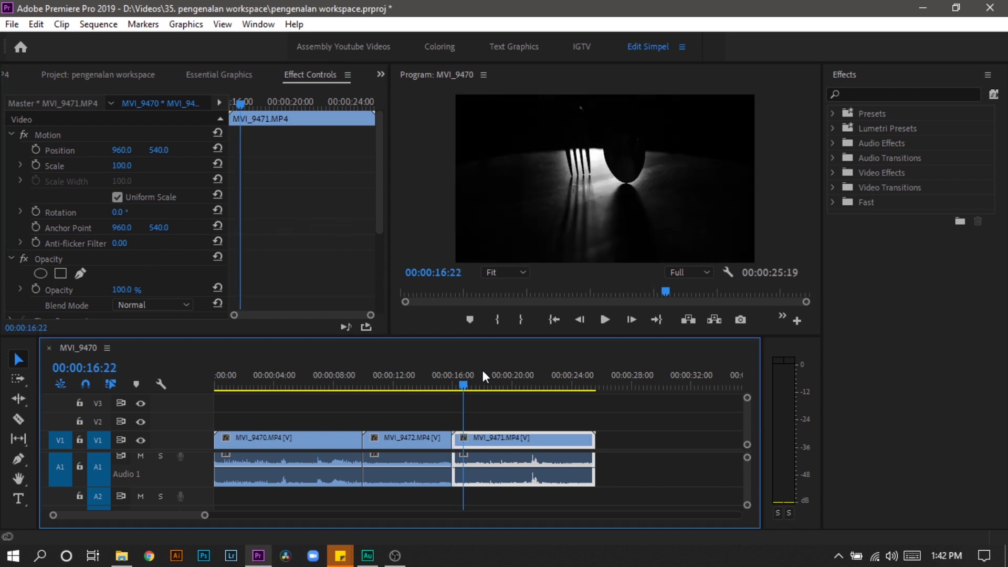
{"action": "left_click", "coordinate": [834, 174]}
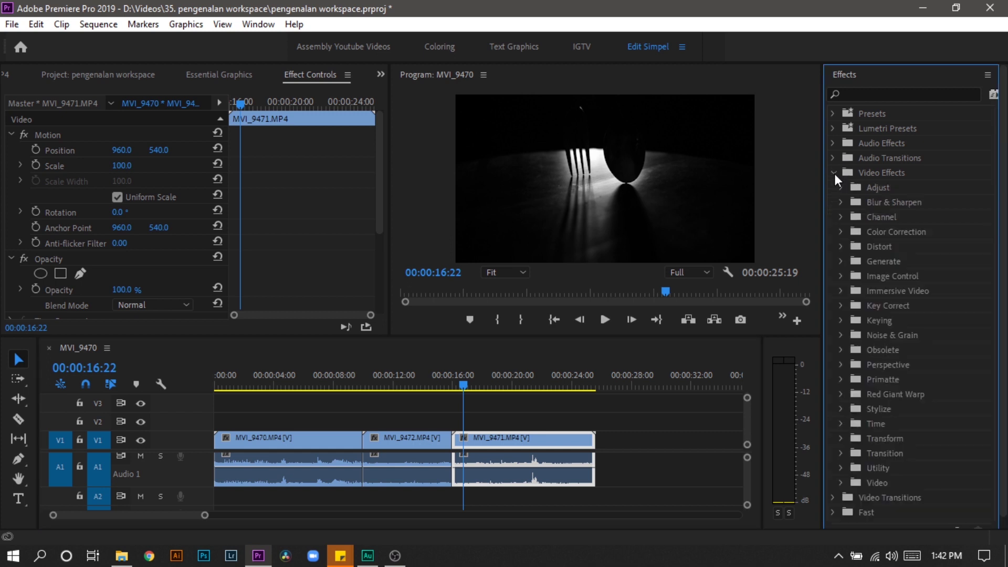
{"action": "left_click", "coordinate": [834, 173]}
{"action": "left_click", "coordinate": [834, 202]}
{"action": "left_click", "coordinate": [862, 235]}
{"action": "left_click_drag", "start_coordinate": [859, 231], "coordinate": [529, 442]}
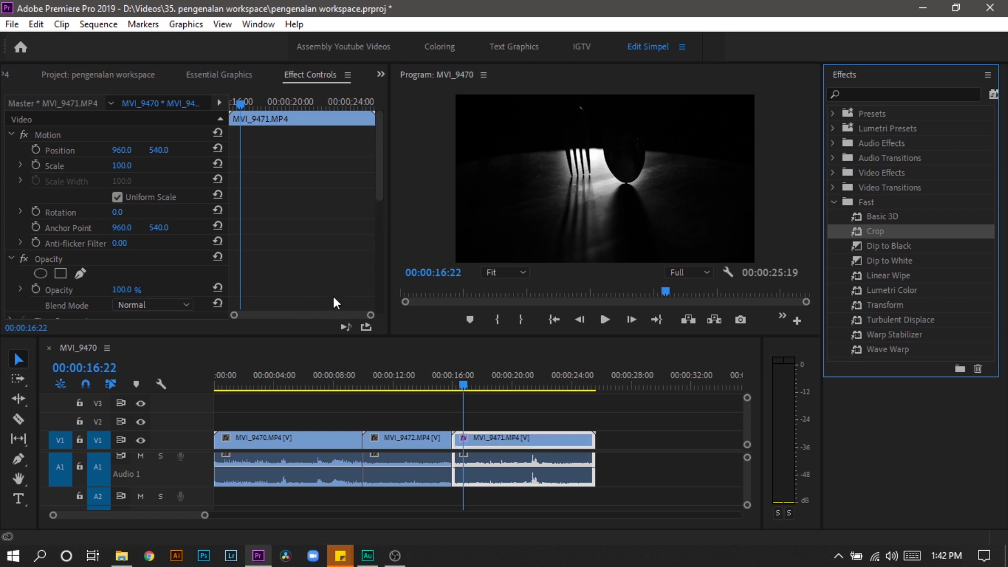
{"action": "scroll", "coordinate": [331, 214], "scroll_direction": "down", "scroll_amount": 6}
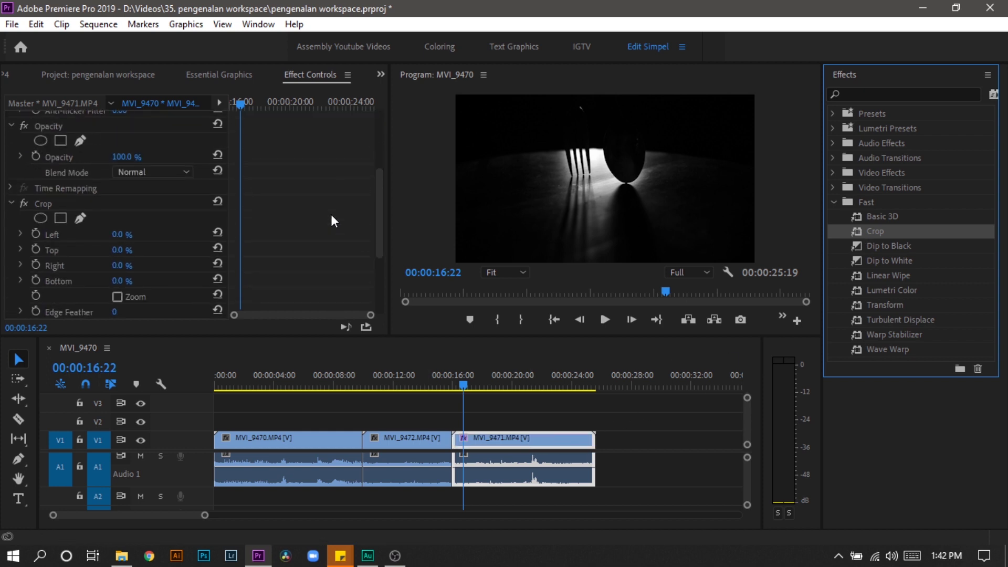
{"action": "left_click", "coordinate": [51, 150]}
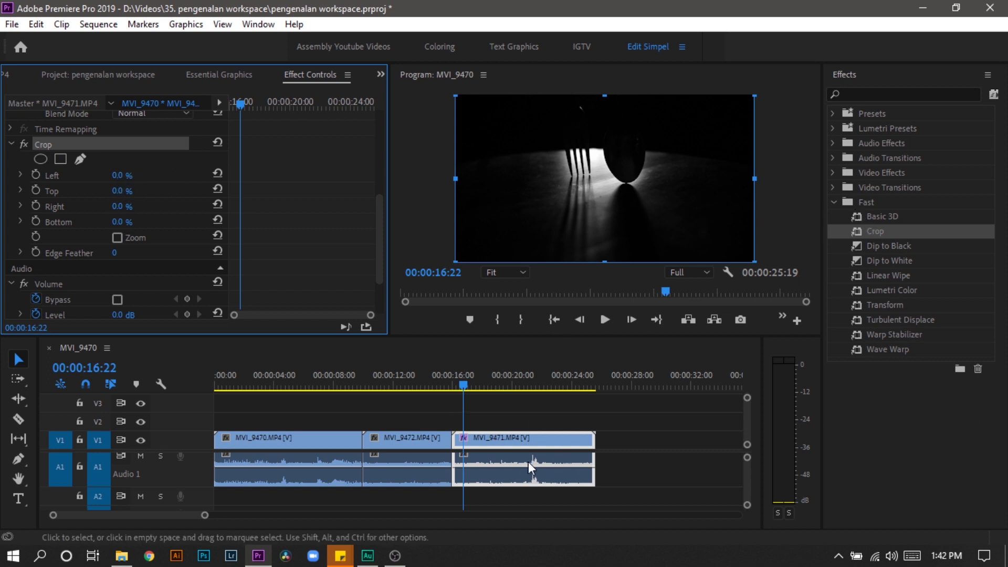
{"action": "left_click", "coordinate": [127, 180]}
{"action": "type", "text": "27"}
{"action": "key", "text": "Return"}
{"action": "mouse_move", "coordinate": [120, 175]}
{"action": "left_mouse_down"}
{"action": "mouse_move", "coordinate": [153, 191]}
{"action": "mouse_move", "coordinate": [107, 173]}
{"action": "left_mouse_up"}
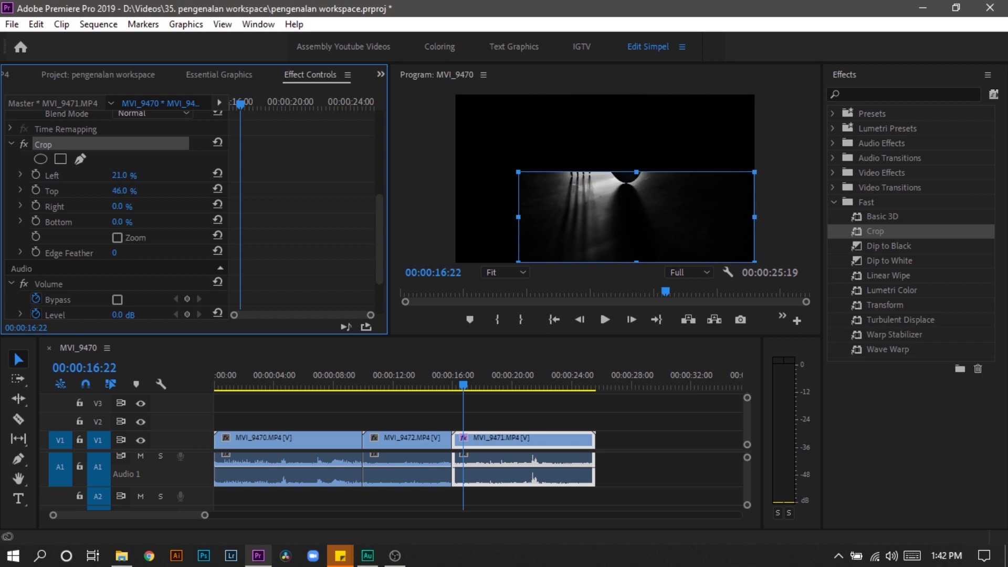
{"action": "left_click", "coordinate": [218, 188]}
{"action": "left_click", "coordinate": [217, 173]}
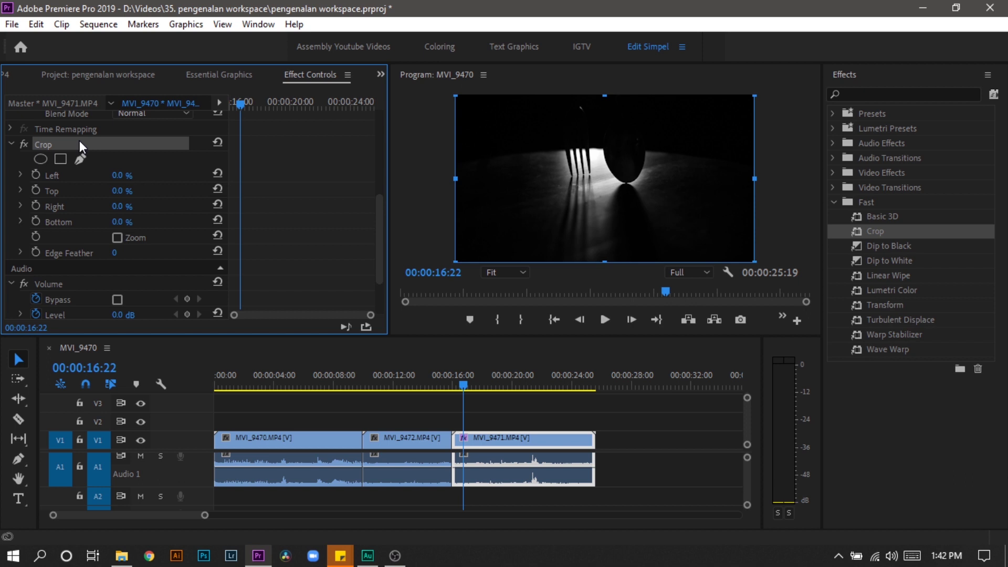
{"action": "key", "text": "Delete"}
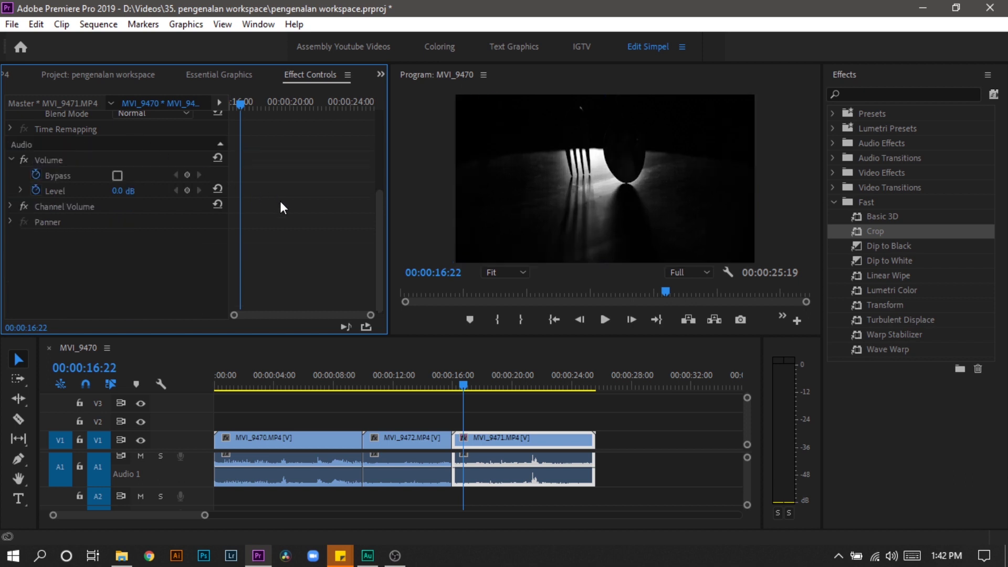
{"action": "scroll", "coordinate": [280, 202], "scroll_direction": "up", "scroll_amount": 5}
{"action": "scroll", "coordinate": [280, 202], "scroll_direction": "down", "scroll_amount": 3}
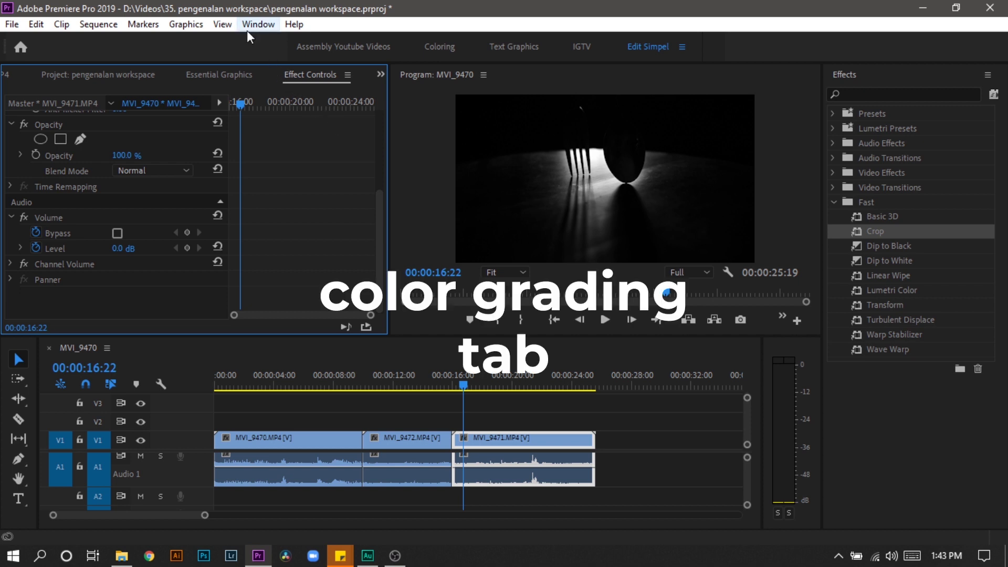
{"action": "left_click", "coordinate": [251, 26]}
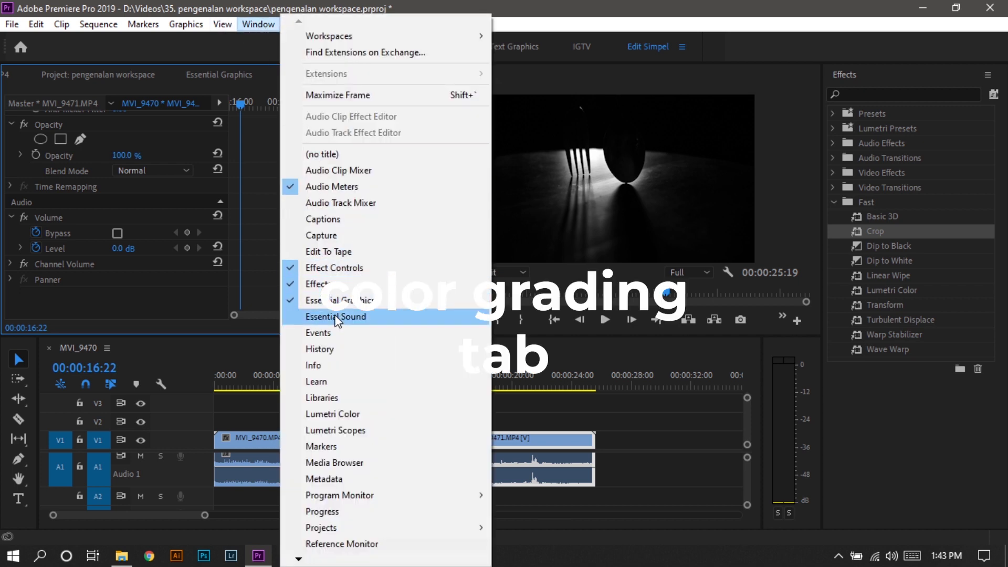
Step: Open the Lumetri Color panel and scroll through its Basic Correction settings
{"action": "left_click", "coordinate": [345, 418]}
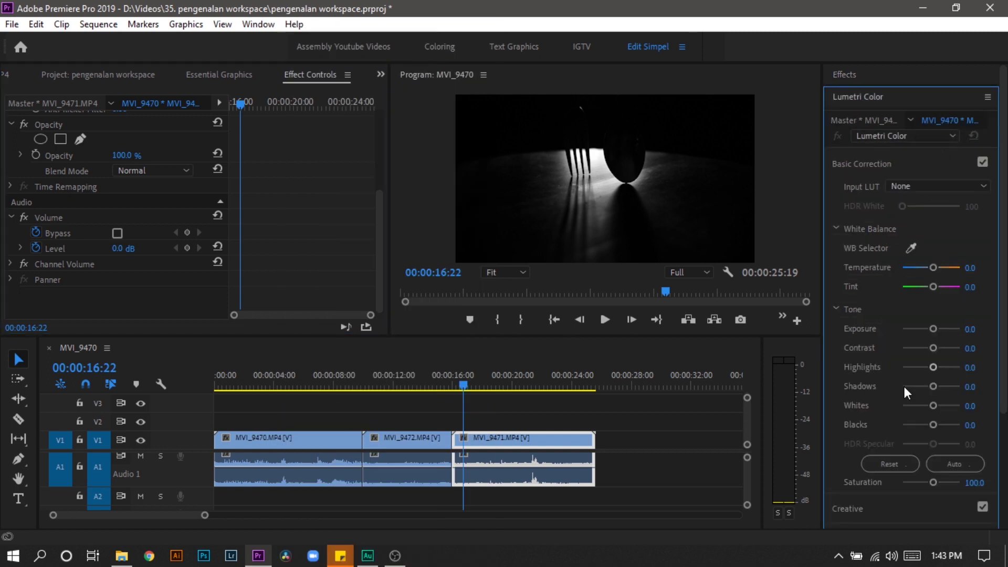
{"action": "scroll", "coordinate": [885, 347], "scroll_direction": "down", "scroll_amount": 3}
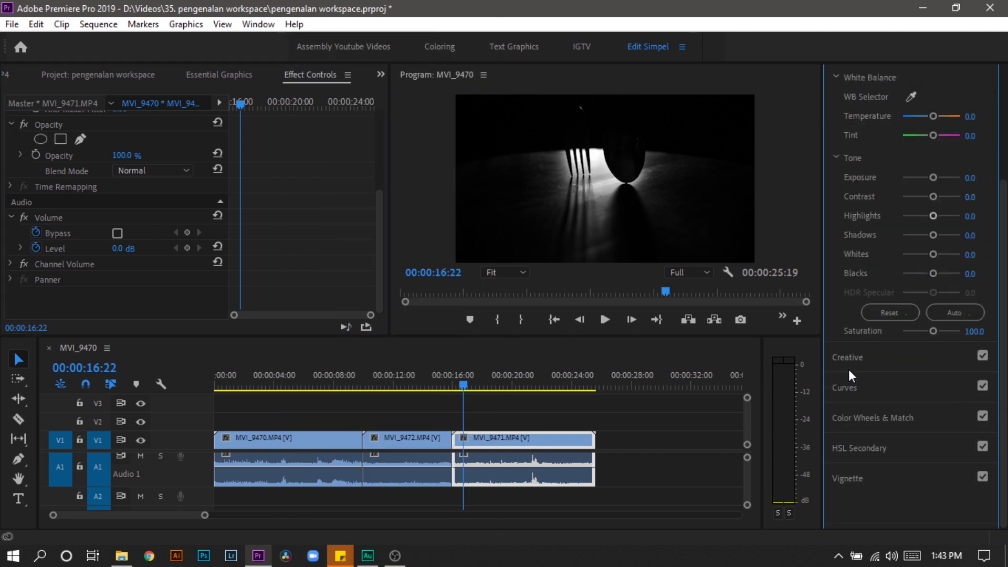
{"action": "scroll", "coordinate": [847, 408], "scroll_direction": "up", "scroll_amount": 3}
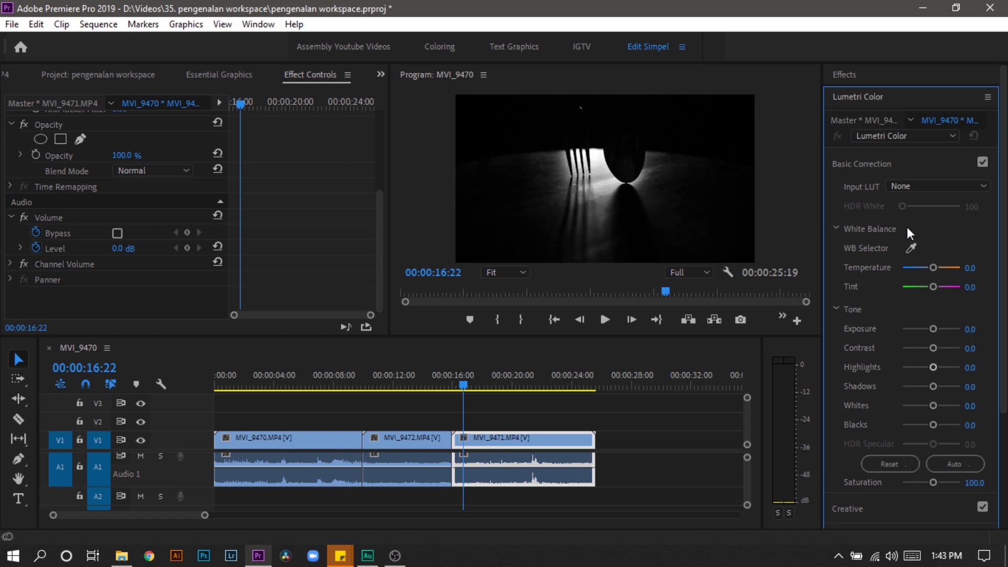
{"action": "left_click", "coordinate": [186, 25]}
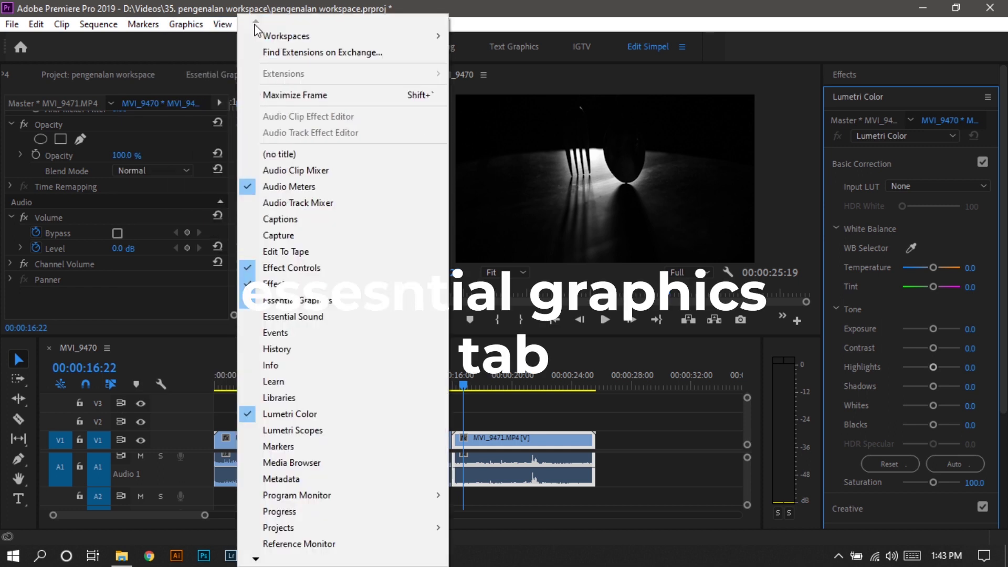
Step: Open Essential Graphics, browse the templates and drop the spiral template on V2 above MVI_9471
{"action": "left_click", "coordinate": [292, 300]}
{"action": "left_click", "coordinate": [224, 75]}
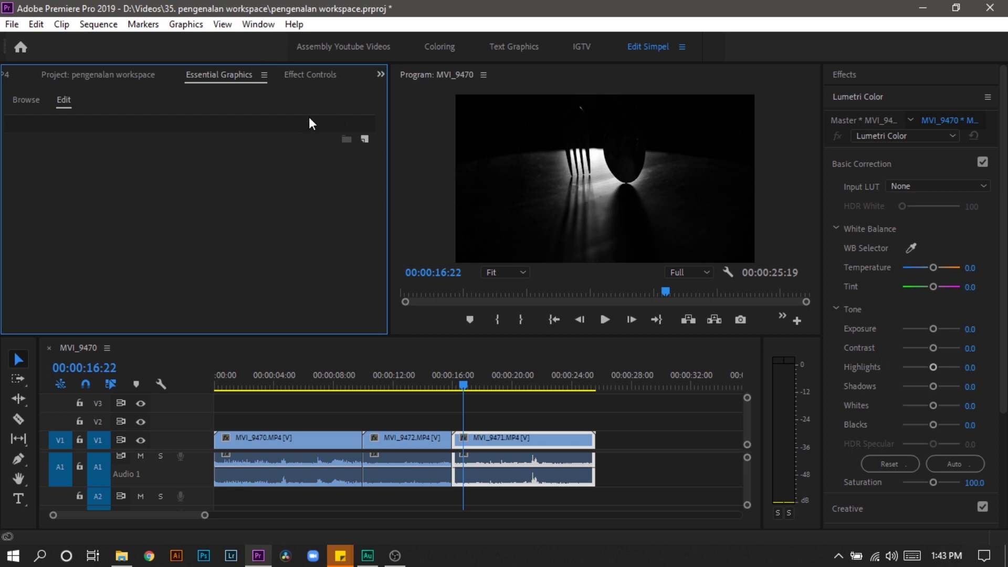
{"action": "left_click", "coordinate": [32, 104]}
{"action": "scroll", "coordinate": [205, 204], "scroll_direction": "down", "scroll_amount": 2}
{"action": "scroll", "coordinate": [163, 201], "scroll_direction": "down", "scroll_amount": 3}
{"action": "scroll", "coordinate": [243, 187], "scroll_direction": "up", "scroll_amount": 5}
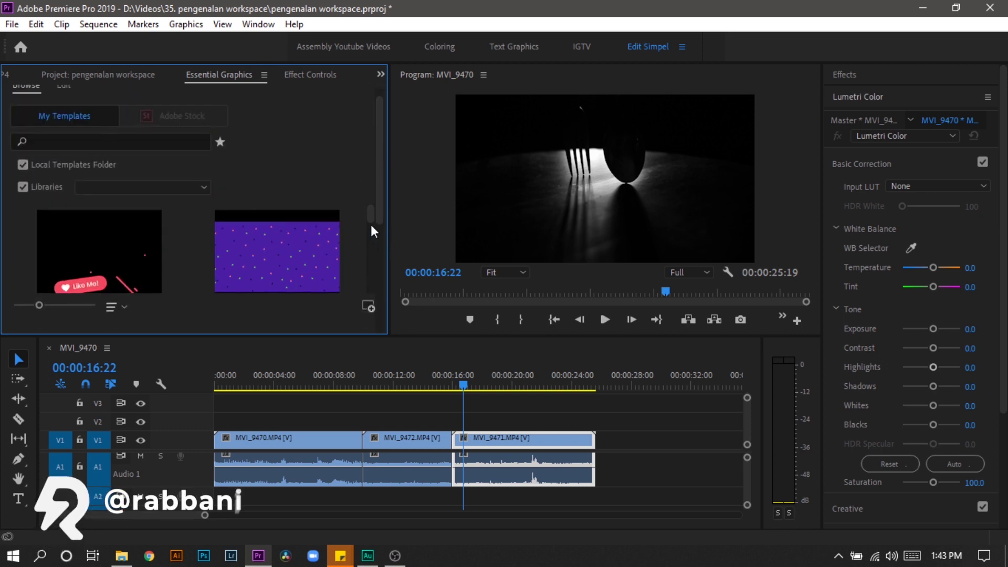
{"action": "left_click_drag", "start_coordinate": [370, 227], "coordinate": [376, 250]}
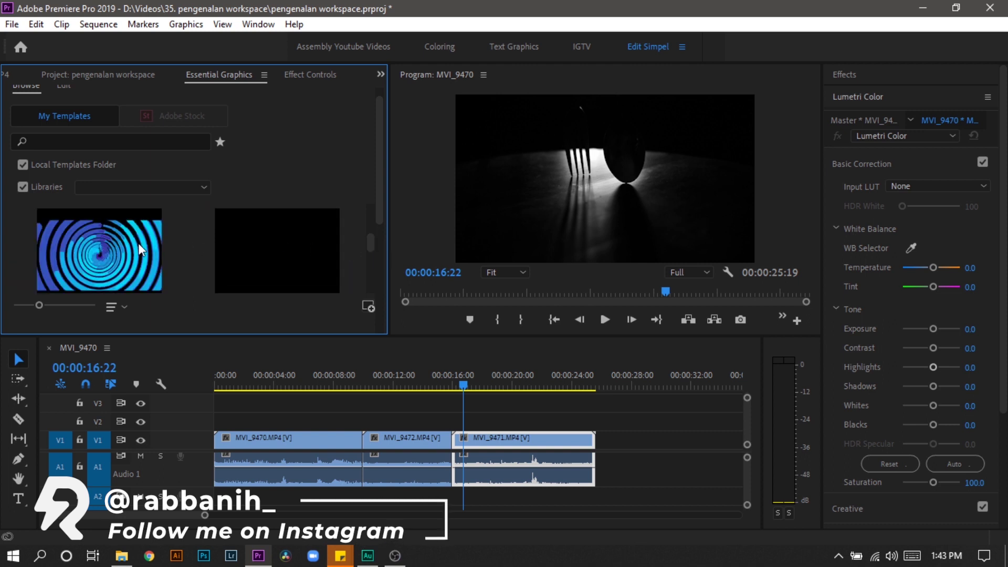
{"action": "left_click_drag", "start_coordinate": [175, 267], "coordinate": [494, 402]}
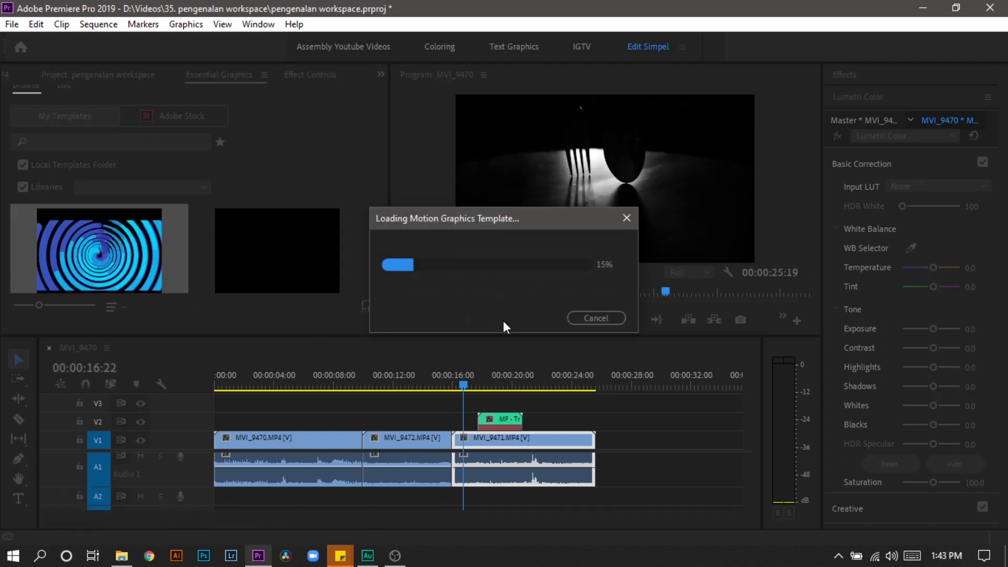
Step: Preview the spiral overlay by playing from 18:04, then stop
{"action": "left_click", "coordinate": [485, 387]}
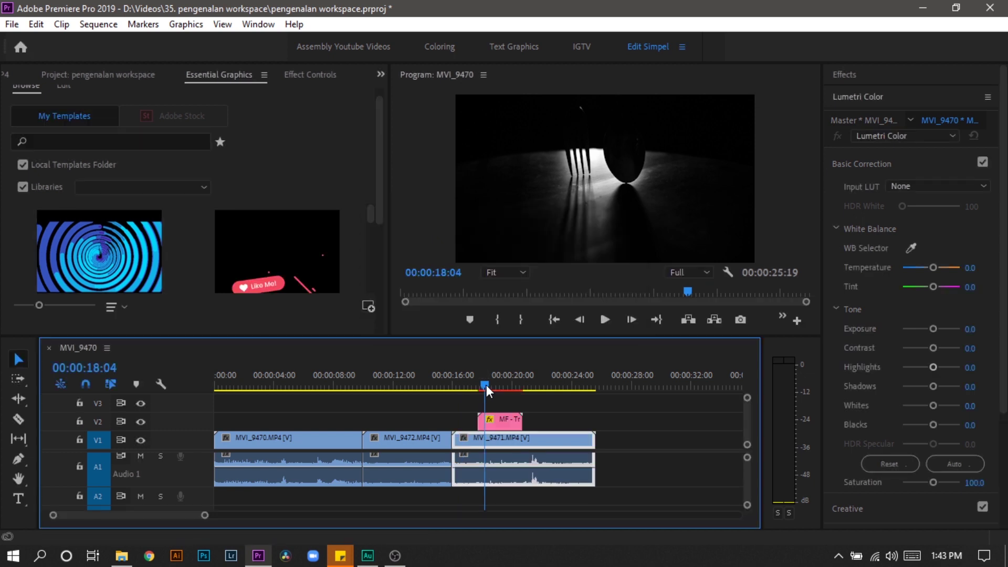
{"action": "left_click", "coordinate": [605, 319]}
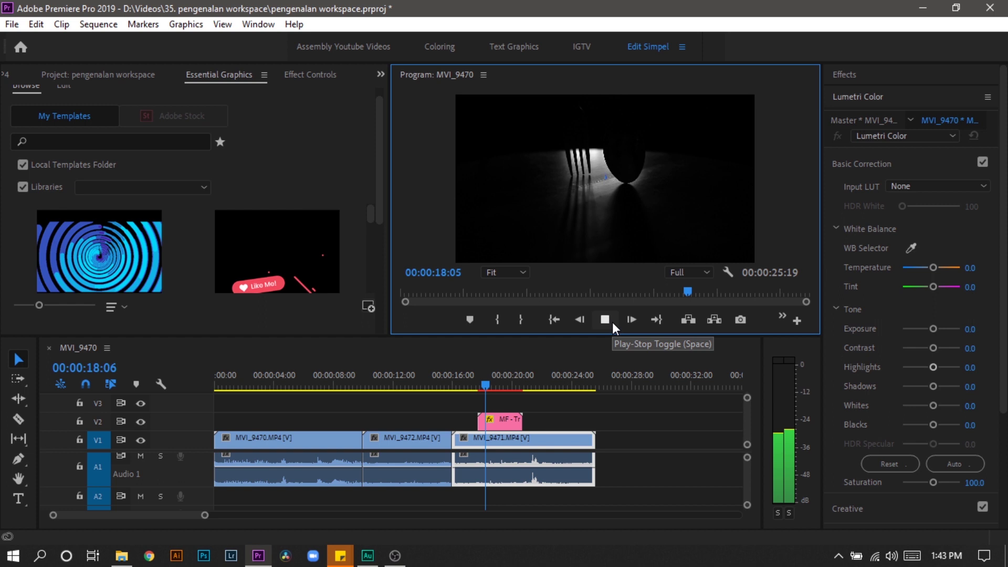
{"action": "left_click", "coordinate": [506, 452]}
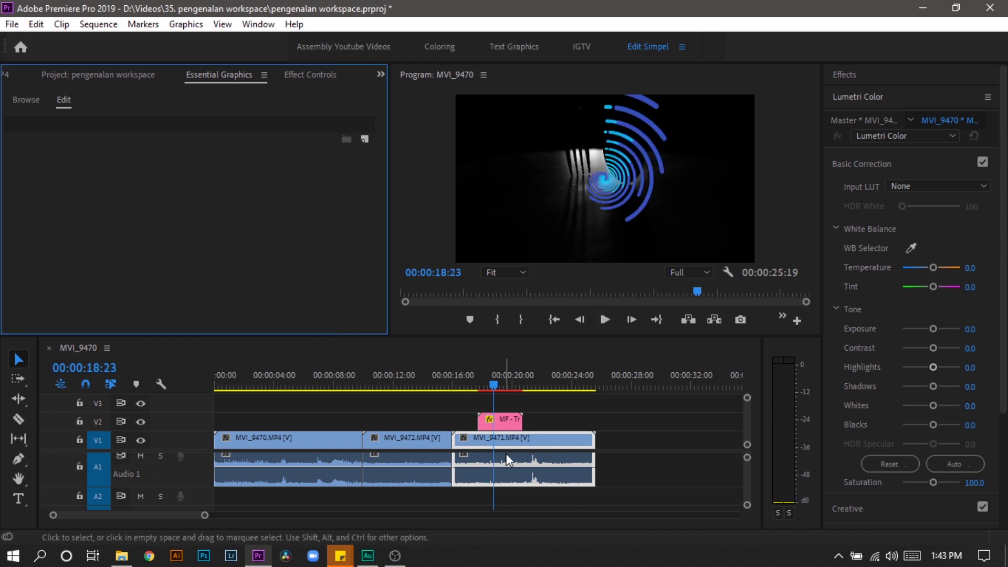
Step: Select the spiral template clip on V2 to show its Color 1–5 controls
{"action": "left_click", "coordinate": [506, 424]}
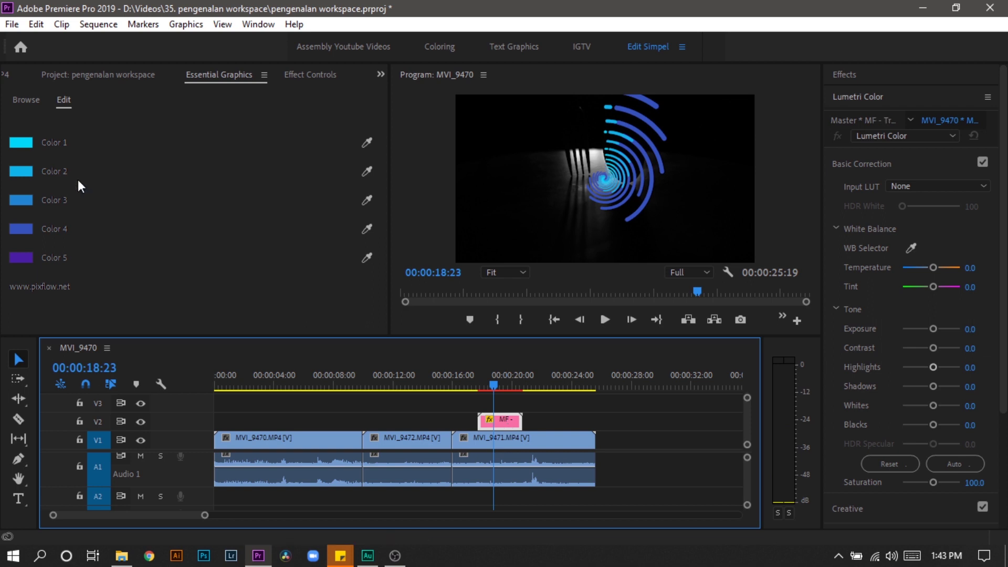